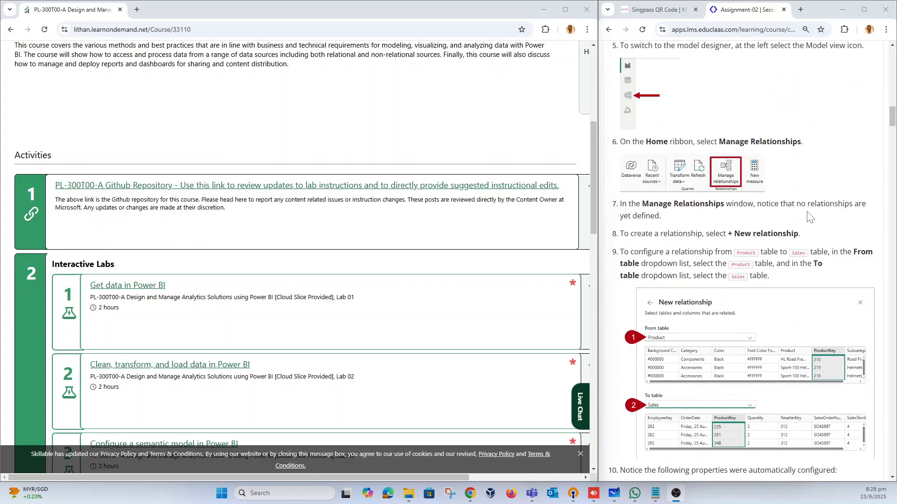
# - Launch the "Configure a semantic model in Power BI" lab from the interactive labs list and dock its window beside the assignment page
pyautogui.scroll(-15, 807, 213)
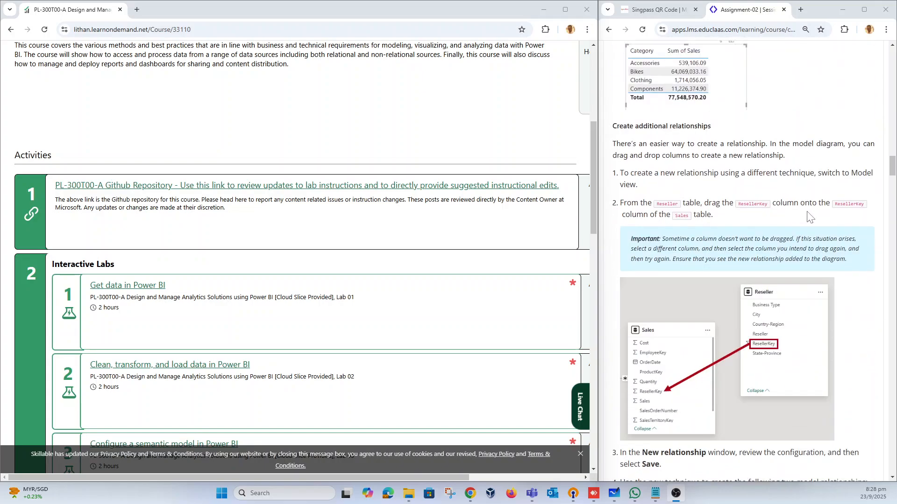
pyautogui.scroll(-15, 810, 218)
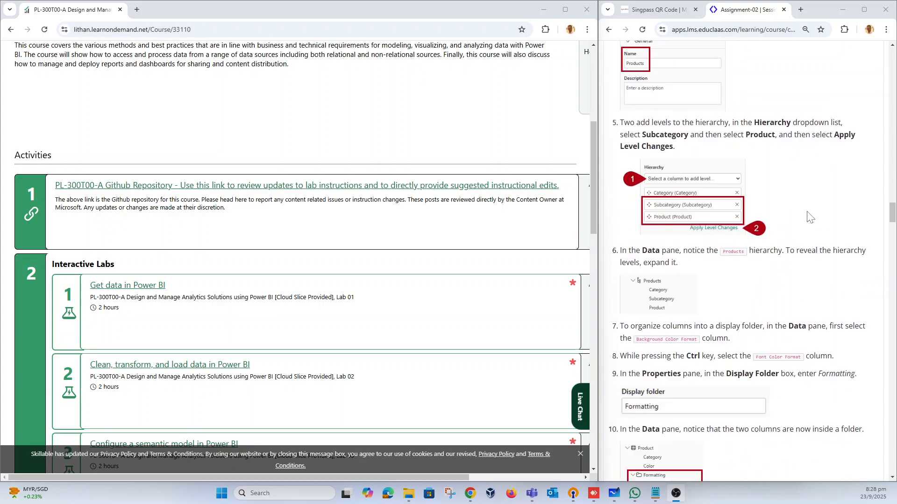
pyautogui.moveTo(891, 236); pyautogui.dragTo(890, 27)
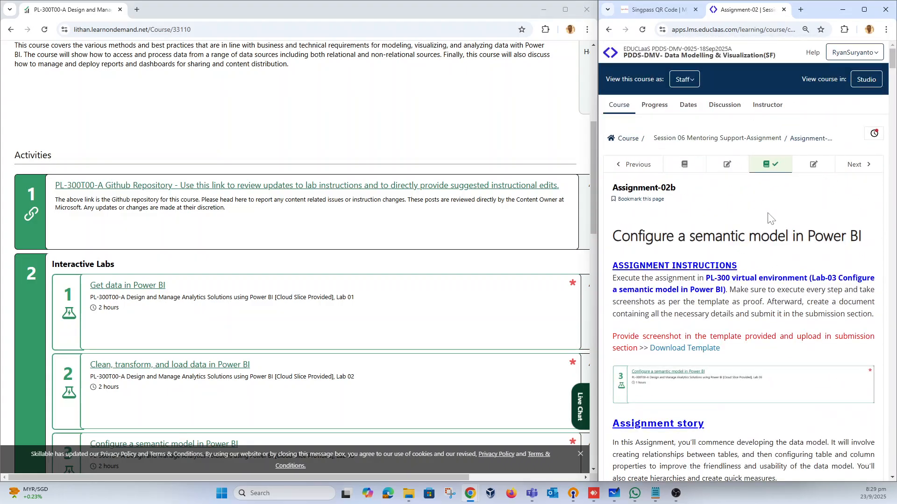
pyautogui.scroll(-3, 606, 220)
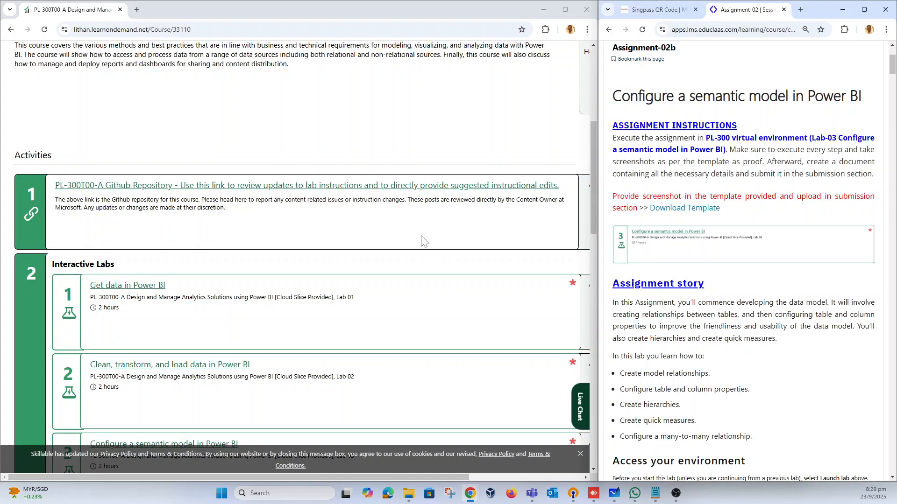
pyautogui.scroll(-3, 423, 242)
pyautogui.click(201, 305)
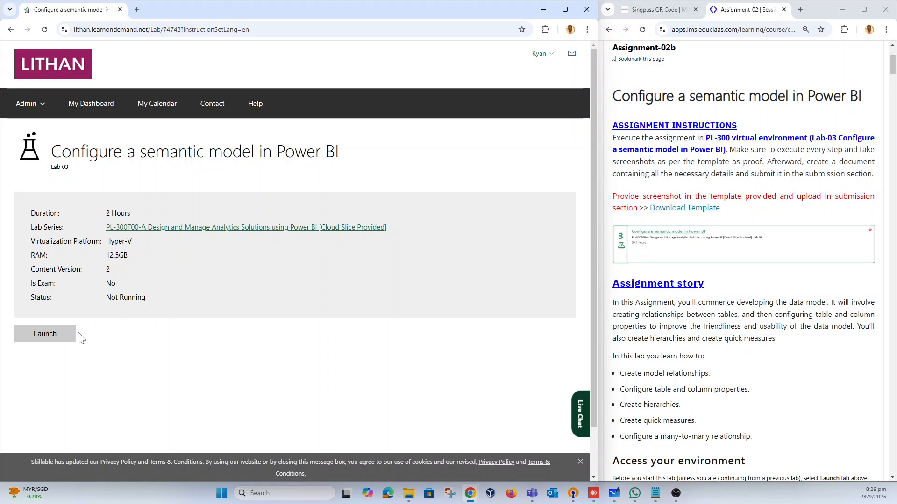
pyautogui.click(52, 336)
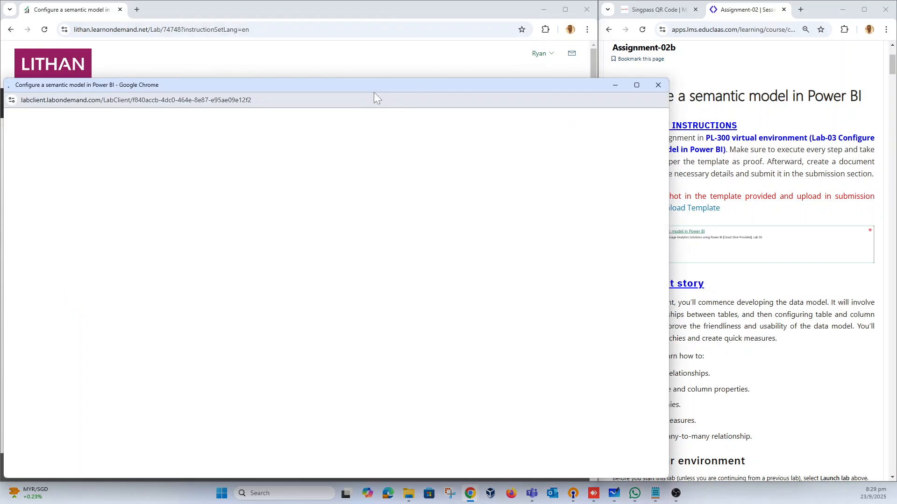
pyautogui.moveTo(372, 87); pyautogui.dragTo(417, 34)
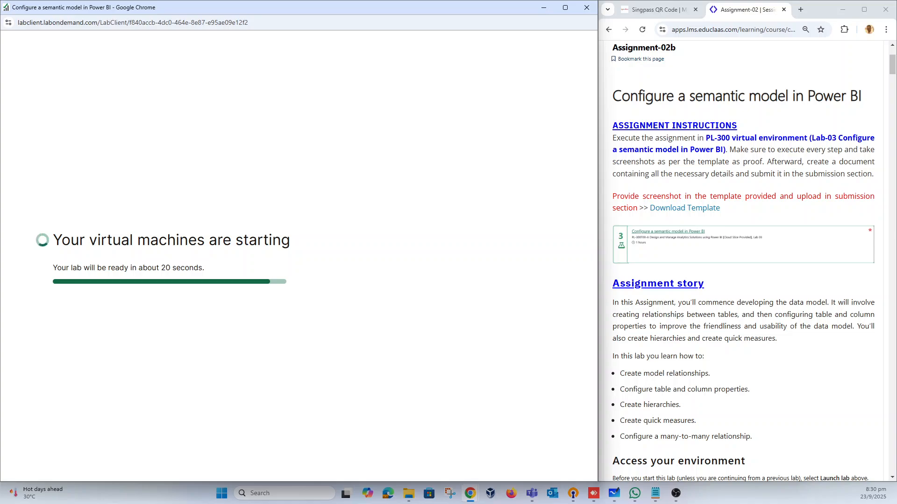
# - Sign in to the virtual machine as Student by entering the lab's account password
pyautogui.scroll(-3, 744, 261)
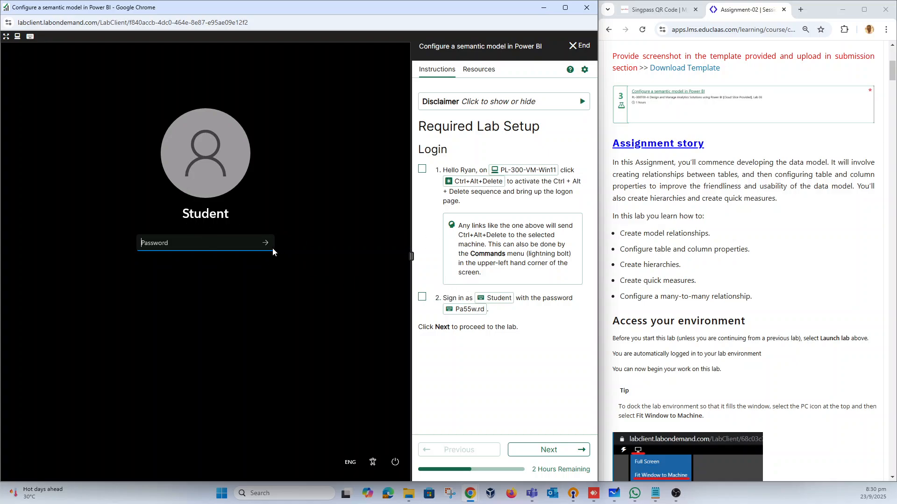
pyautogui.click(465, 309)
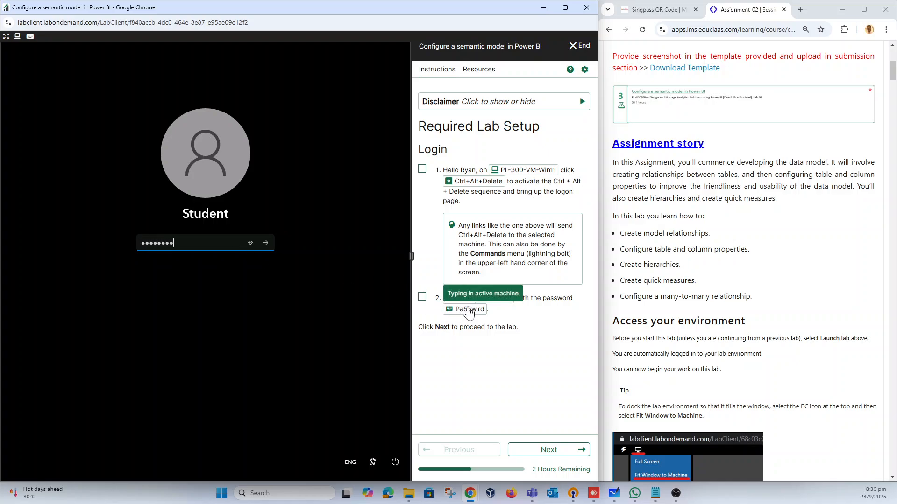
pyautogui.click(266, 244)
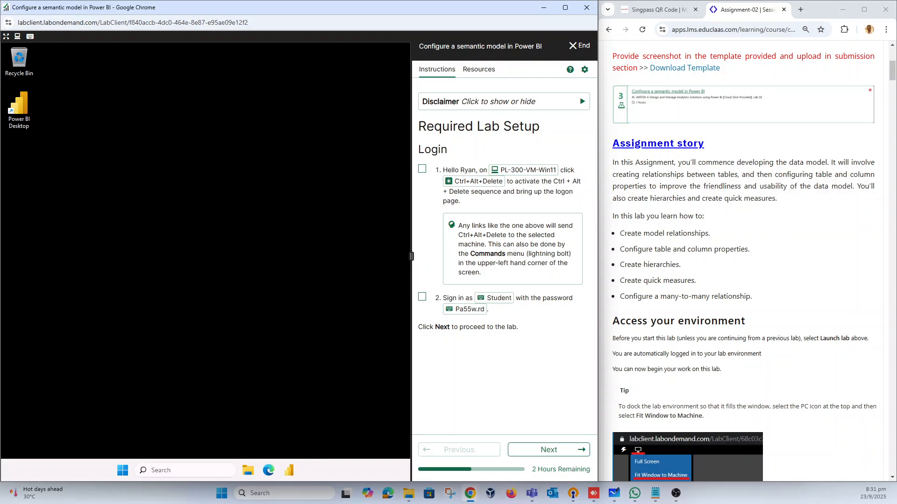
# - Split the lab instructions into a separate window, minimise it, and dock the virtual machine window beside the assignment page
pyautogui.click(584, 70)
pyautogui.click(454, 281)
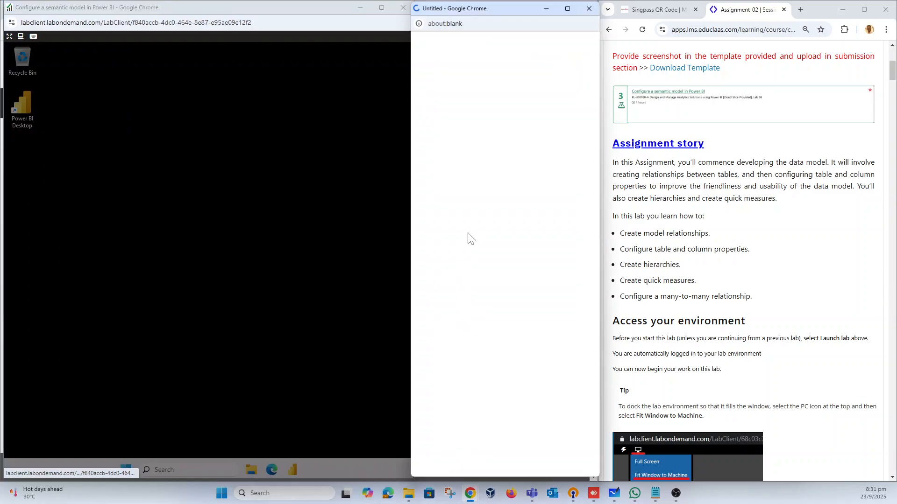
pyautogui.click(545, 8)
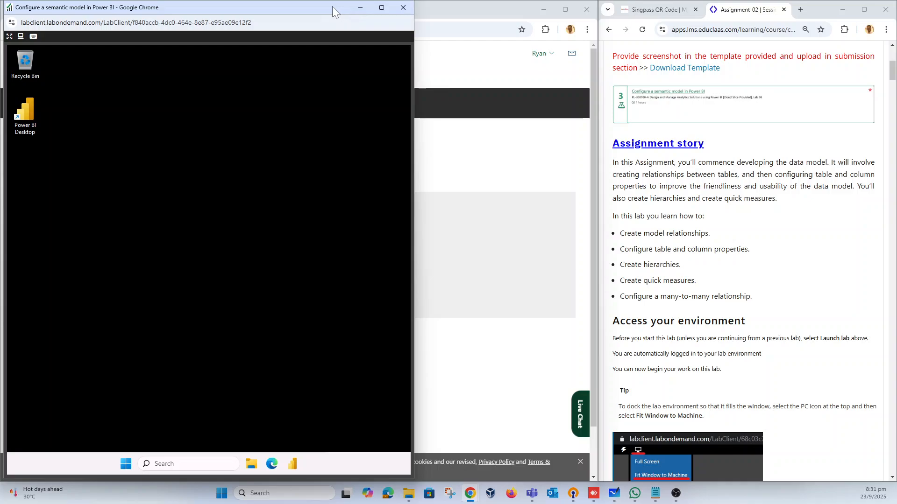
pyautogui.moveTo(332, 6); pyautogui.dragTo(421, 28)
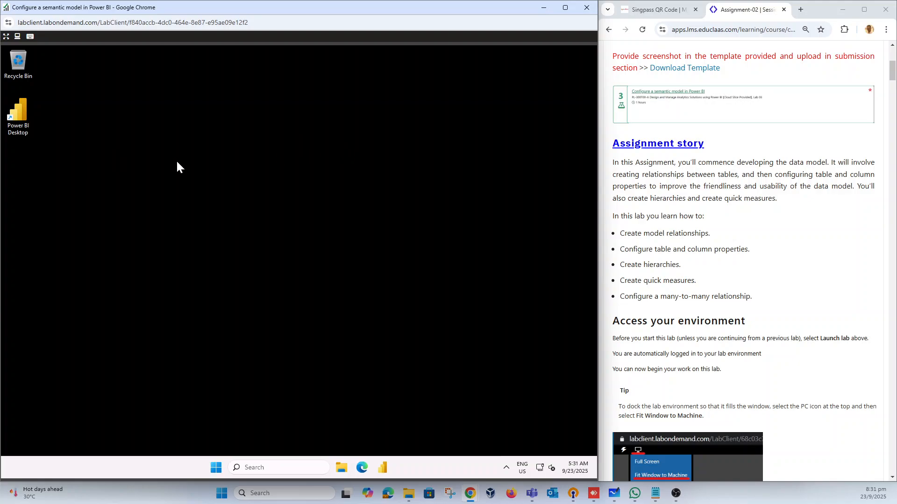
# - Start Power BI Desktop in the virtual machine and copy the 03-model-data.zip download URL from the assignment's Get started section
pyautogui.doubleClick(23, 118)
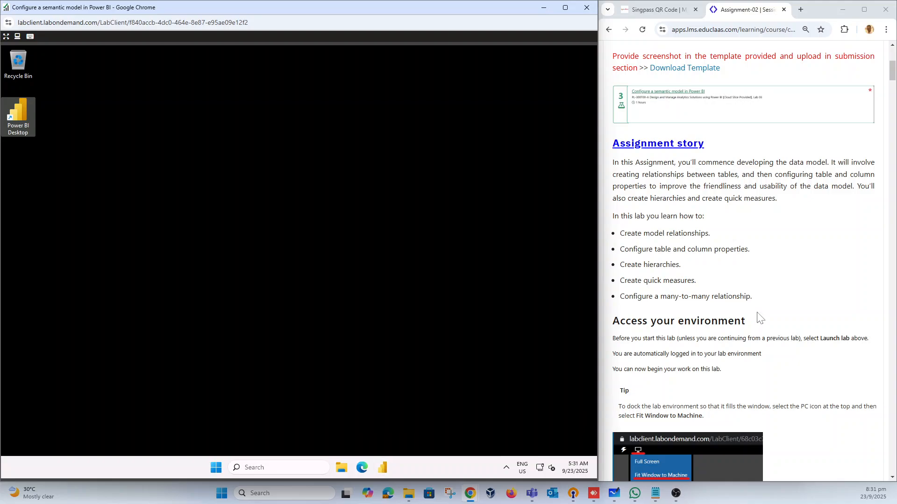
pyautogui.scroll(-3, 755, 317)
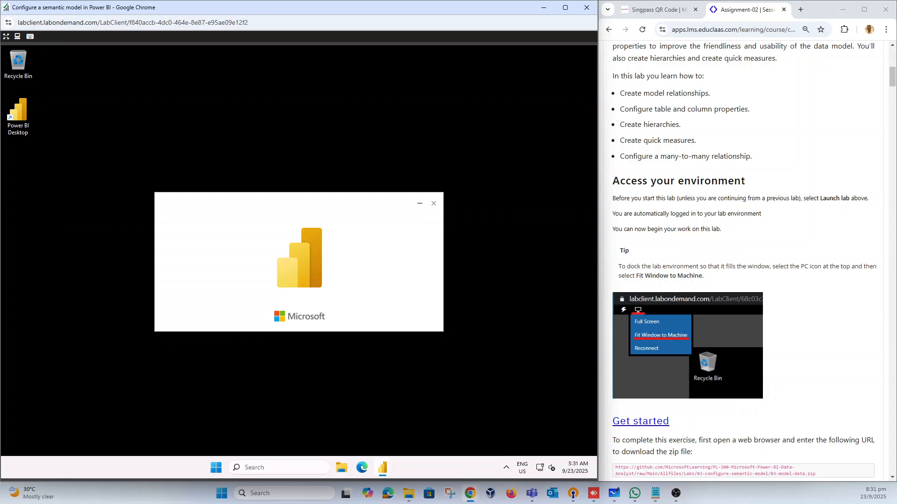
pyautogui.scroll(-4, 673, 198)
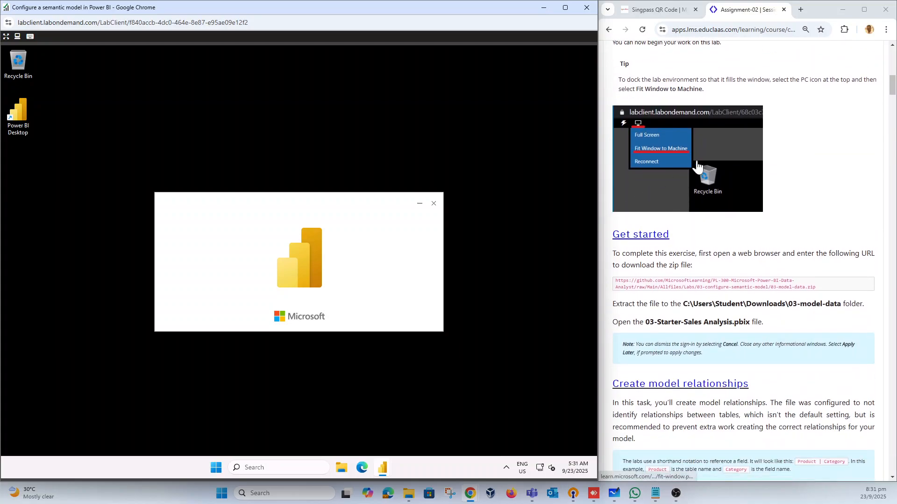
pyautogui.scroll(-2, 676, 185)
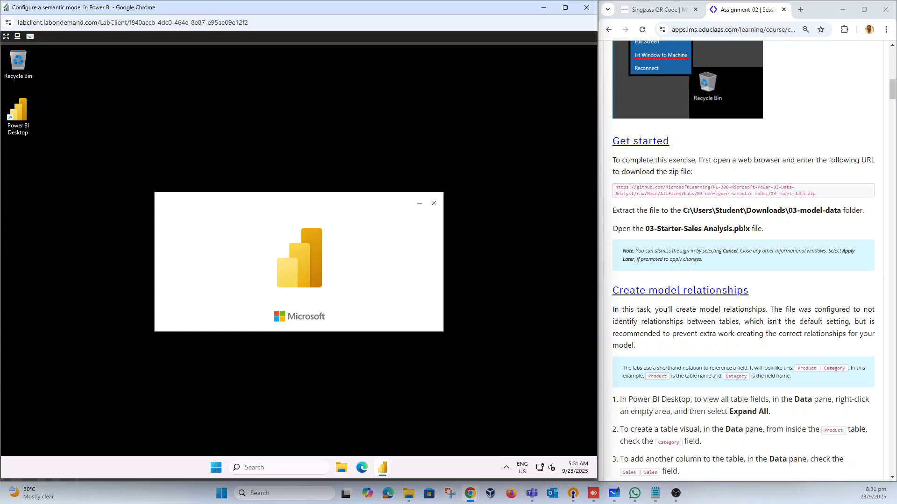
pyautogui.moveTo(616, 187); pyautogui.dragTo(823, 197)
pyautogui.rightClick(769, 186)
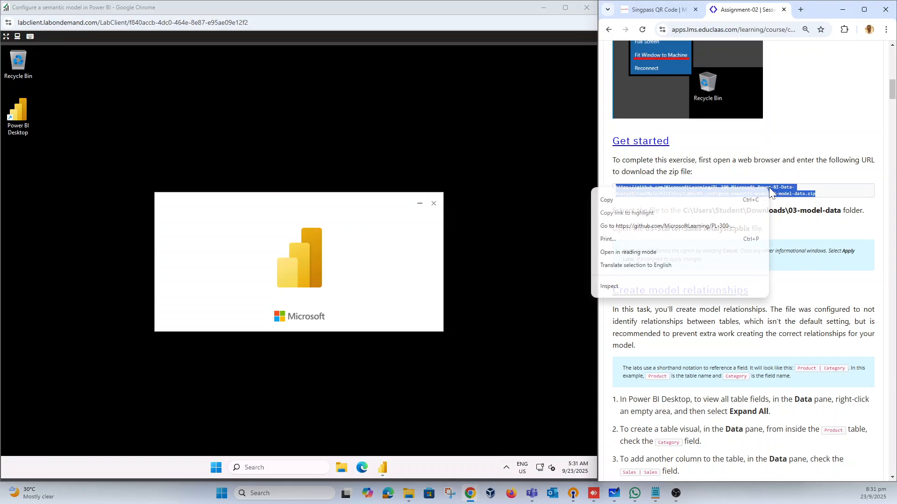
pyautogui.click(671, 199)
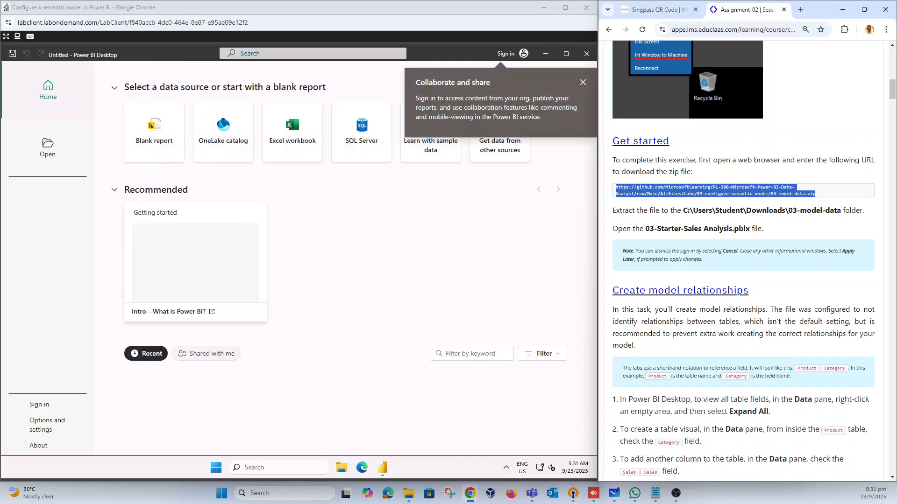
# - Dismiss the Collaborate and share callout, choose OneDrive as the location to open from, and submit the account e-mail for sign-in
pyautogui.click(584, 81)
pyautogui.click(583, 82)
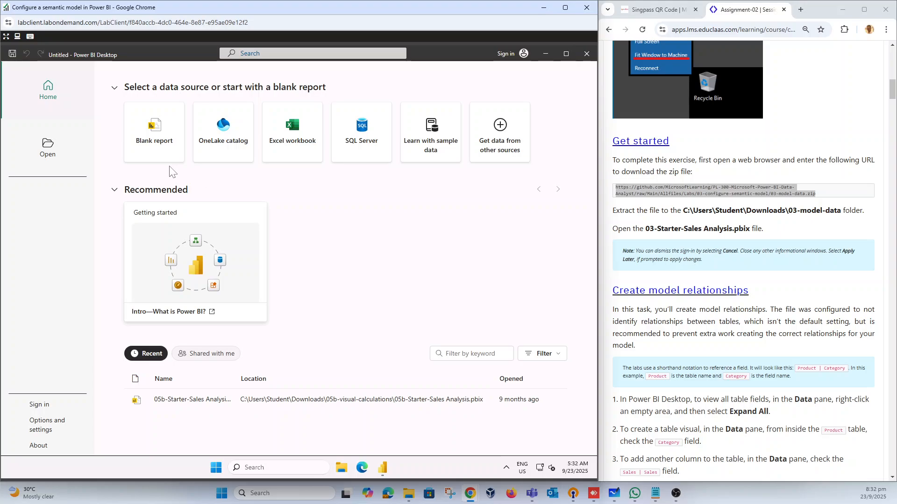
pyautogui.click(47, 152)
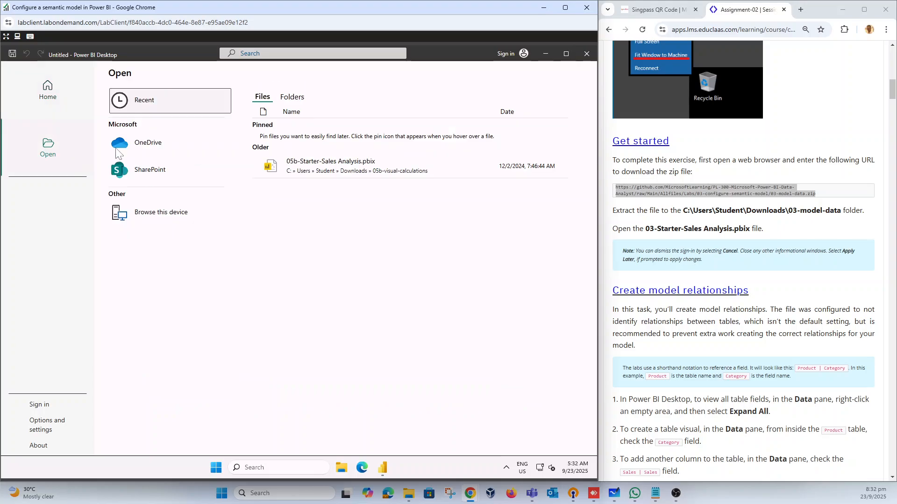
pyautogui.click(152, 146)
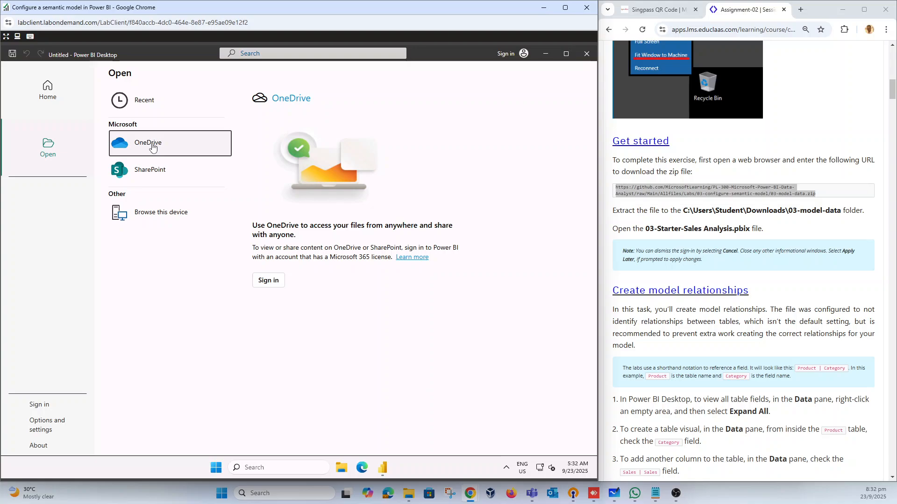
pyautogui.click(269, 281)
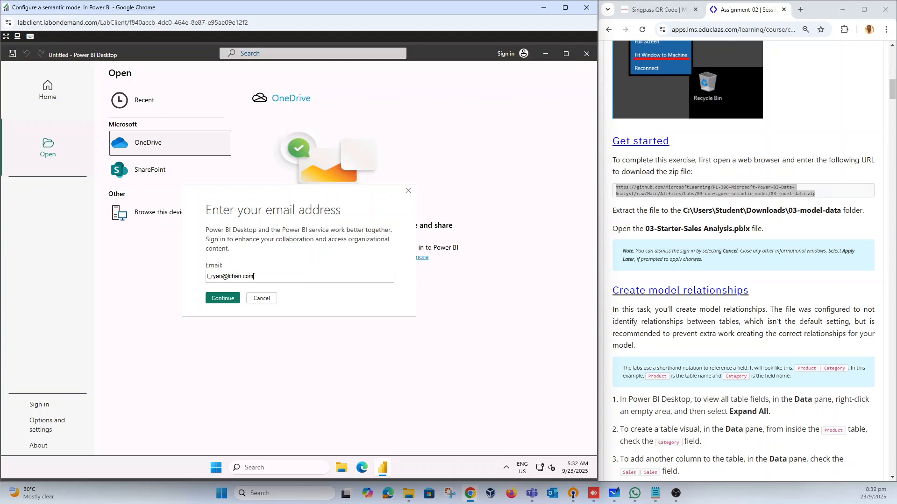
pyautogui.click(220, 299)
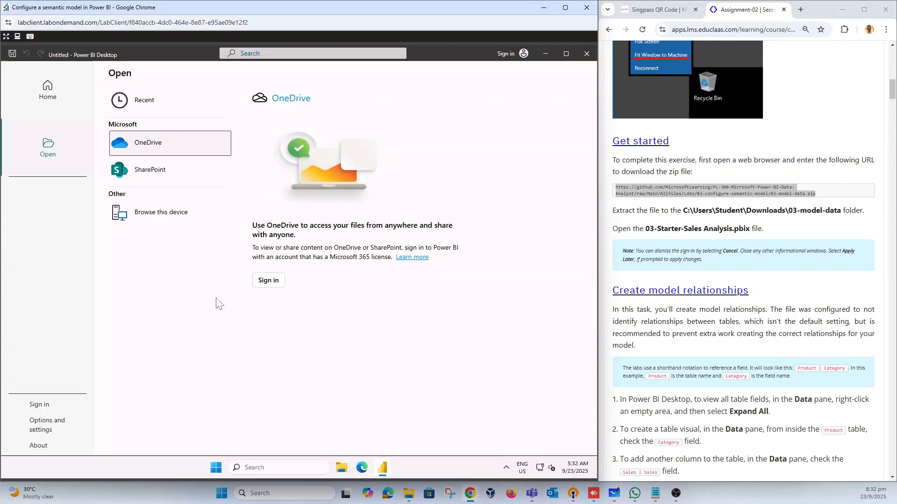
# - Restart the OneDrive sign-in and submit the work account's e-mail in the Microsoft sign-in window
pyautogui.click(271, 282)
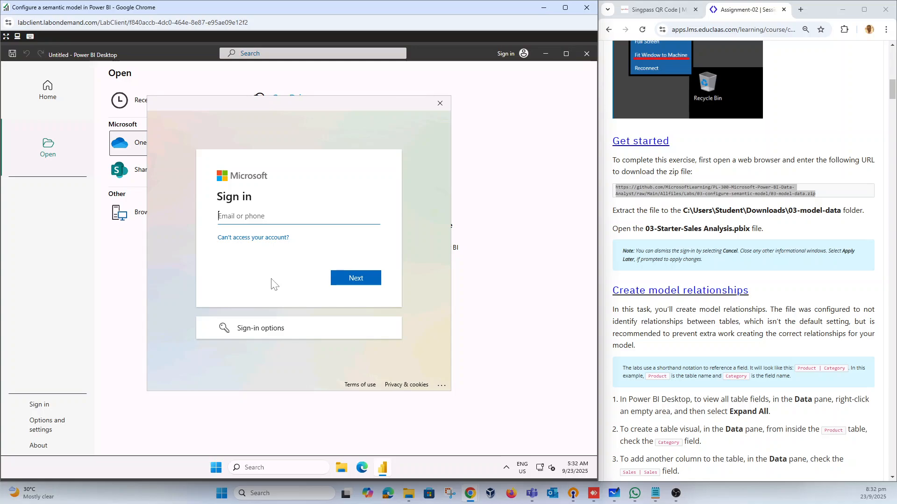
pyautogui.moveTo(259, 216); pyautogui.dragTo(191, 217)
pyautogui.press('BackSpace')
pyautogui.click(348, 275)
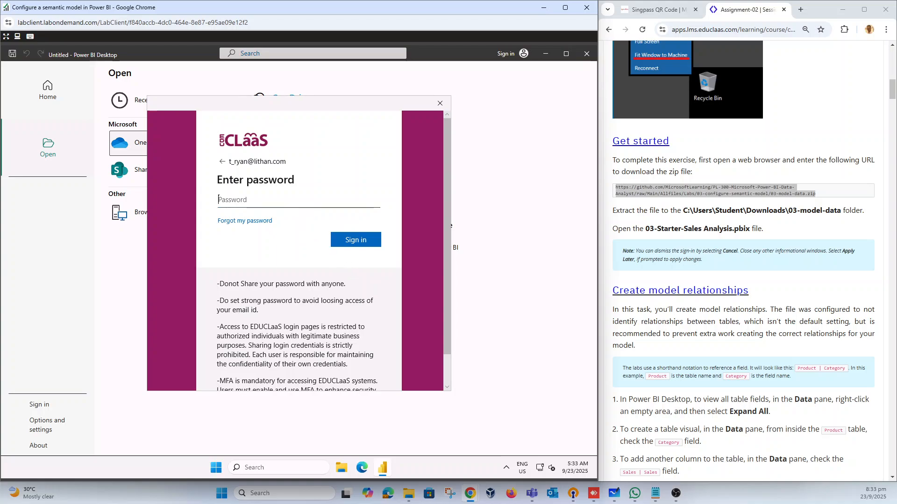
# - Enter the account password and limit the sign-in to this app only
pyautogui.hotkey('ctrl', 'v')
pyautogui.click(361, 247)
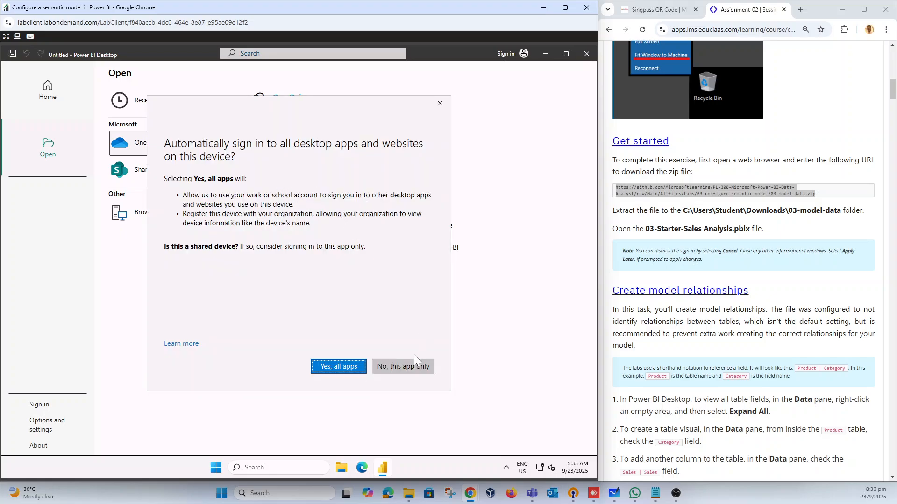
pyautogui.click(412, 367)
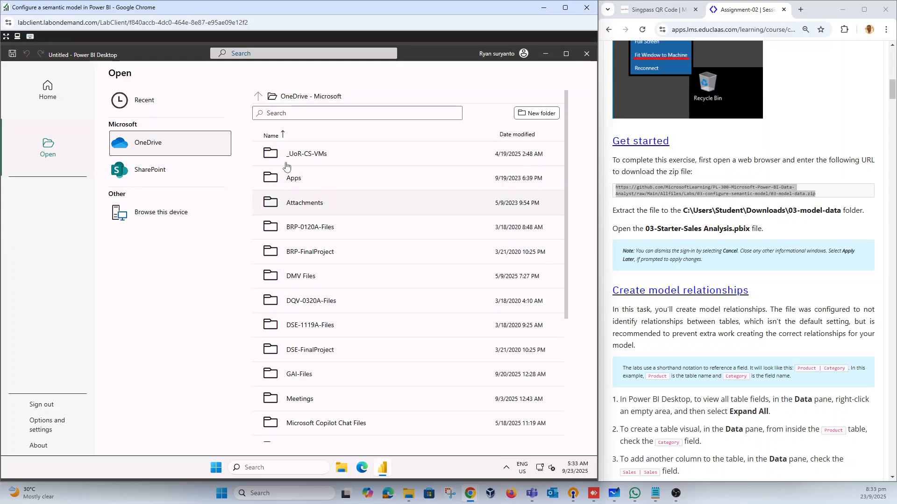
# - Create a folder named Assignment2b inside the OneDrive folder DMV Files and open it
pyautogui.click(302, 279)
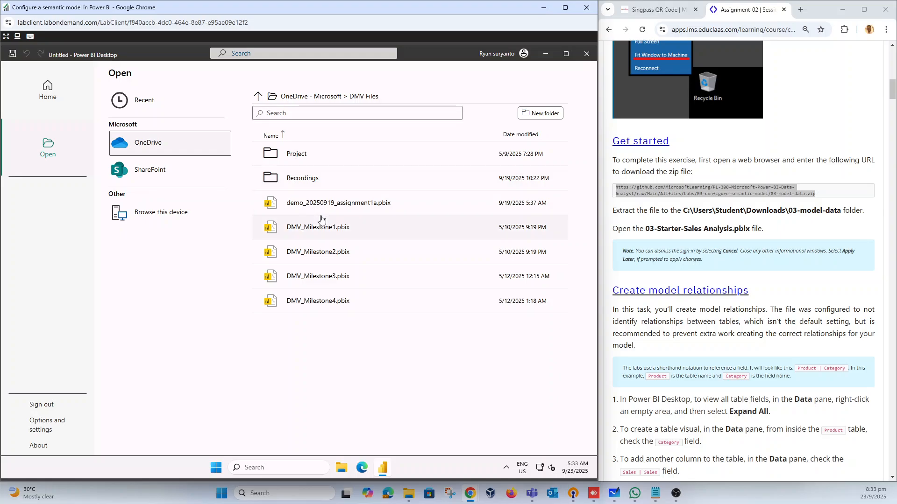
pyautogui.click(546, 119)
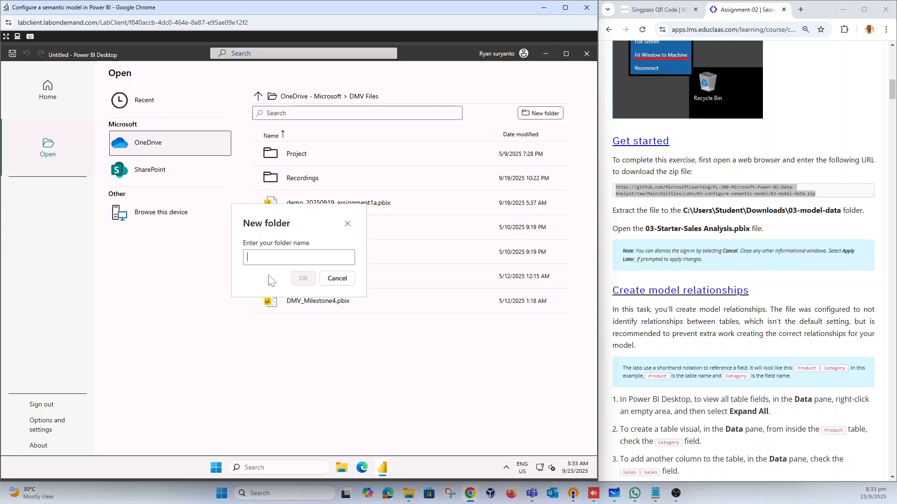
pyautogui.write('Assignment')
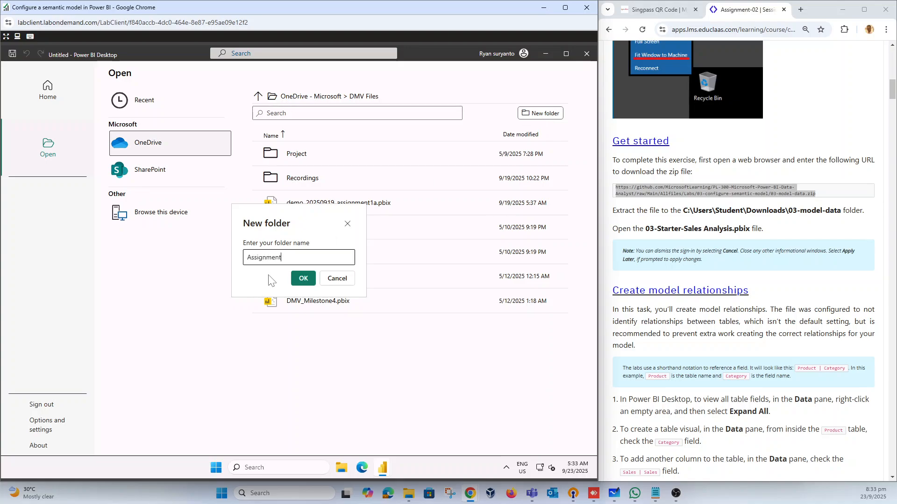
pyautogui.write('2b')
pyautogui.click(303, 279)
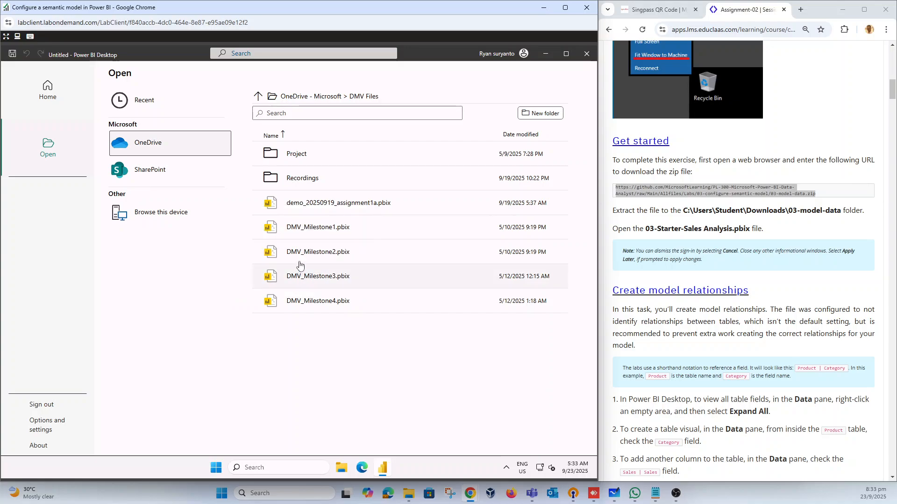
pyautogui.click(296, 155)
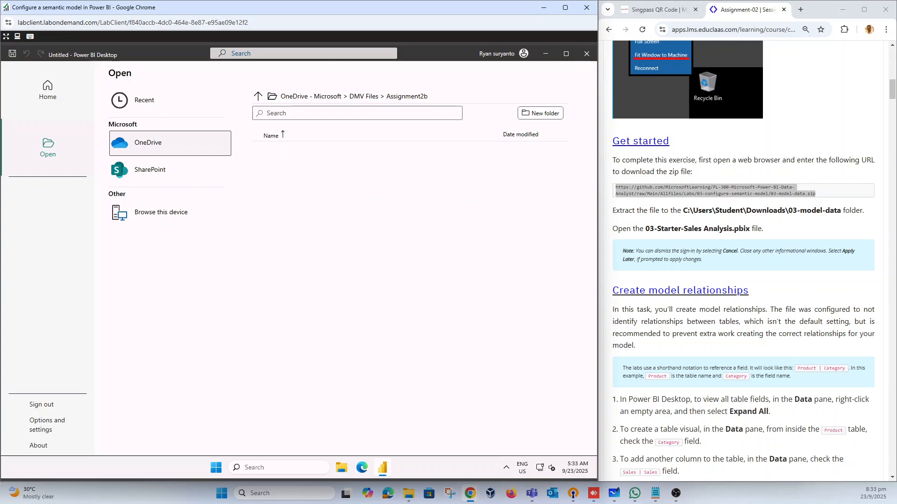
# - Copy the 03-model-data.zip download URL from the Get started section of the lab instructions
pyautogui.click(691, 203)
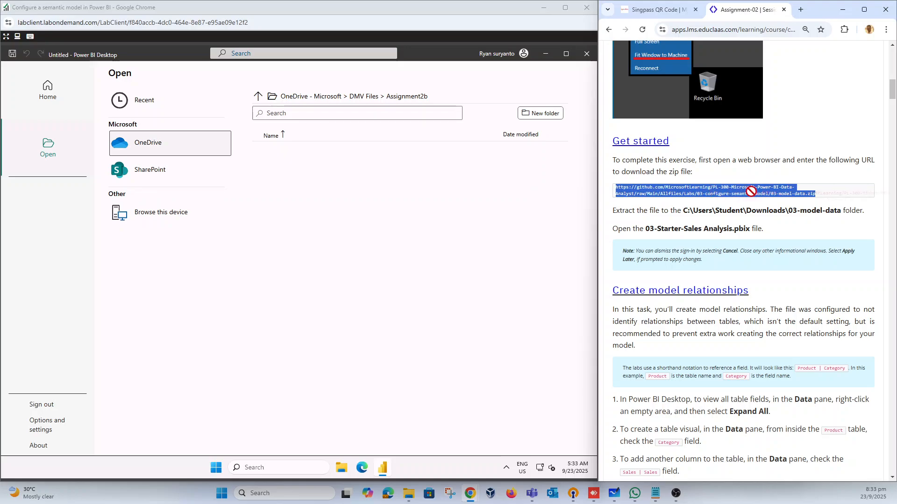
pyautogui.click(823, 200)
pyautogui.moveTo(824, 200); pyautogui.dragTo(690, 182)
pyautogui.hotkey('ctrl', 'c')
pyautogui.rightClick(634, 192)
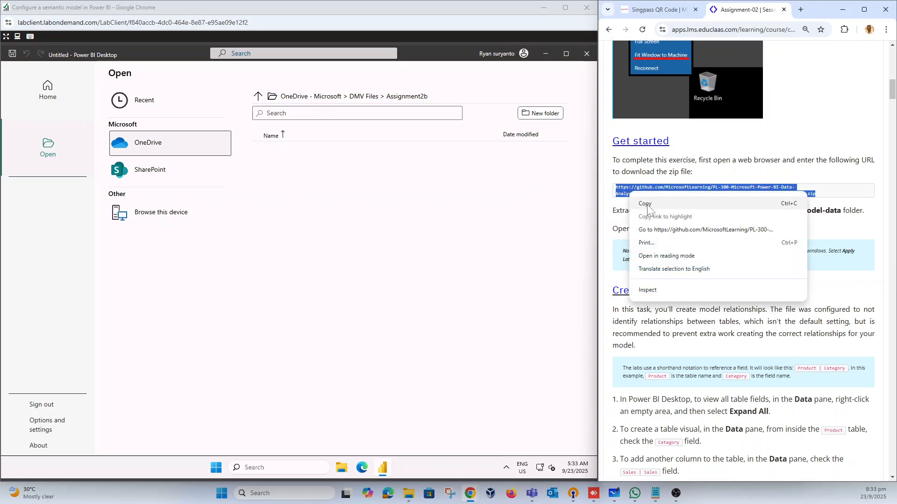
pyautogui.click(646, 205)
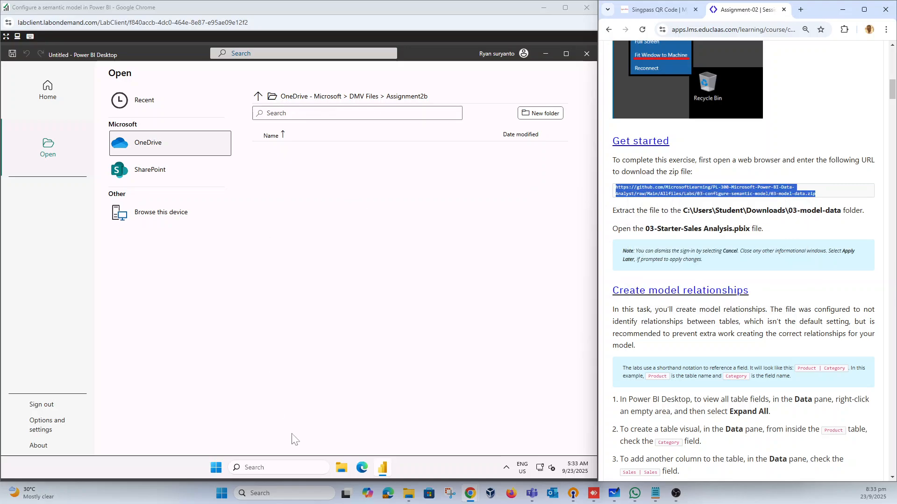
# - Switch to Microsoft Edge in the virtual machine and download 03-model-data.zip from the copied GitHub URL
pyautogui.click(361, 468)
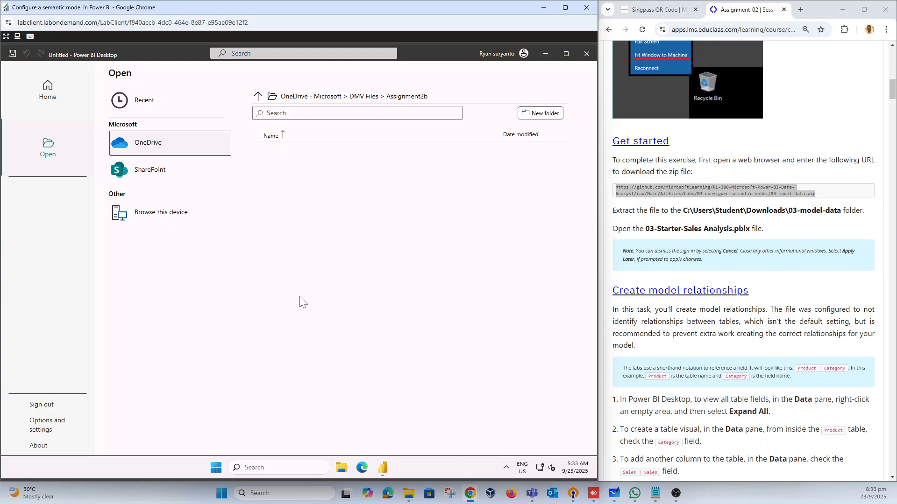
pyautogui.click(148, 71)
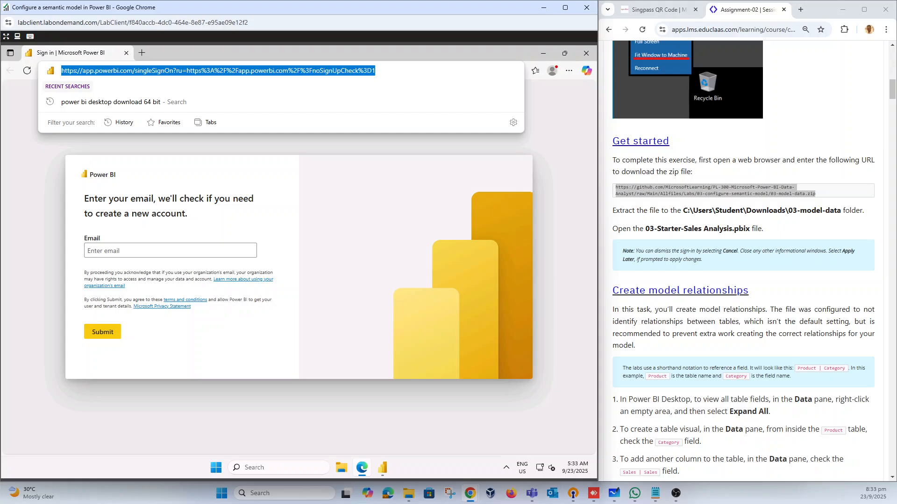
pyautogui.hotkey('ctrl', 'v')
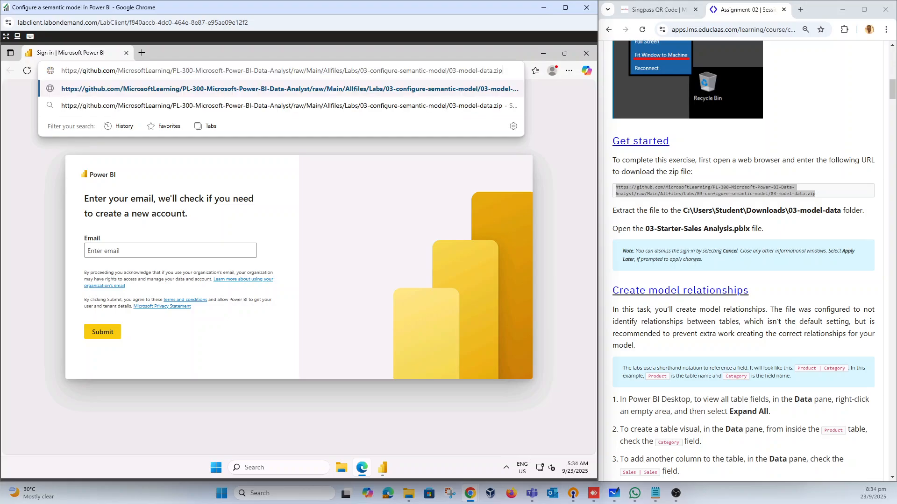
pyautogui.press('Return')
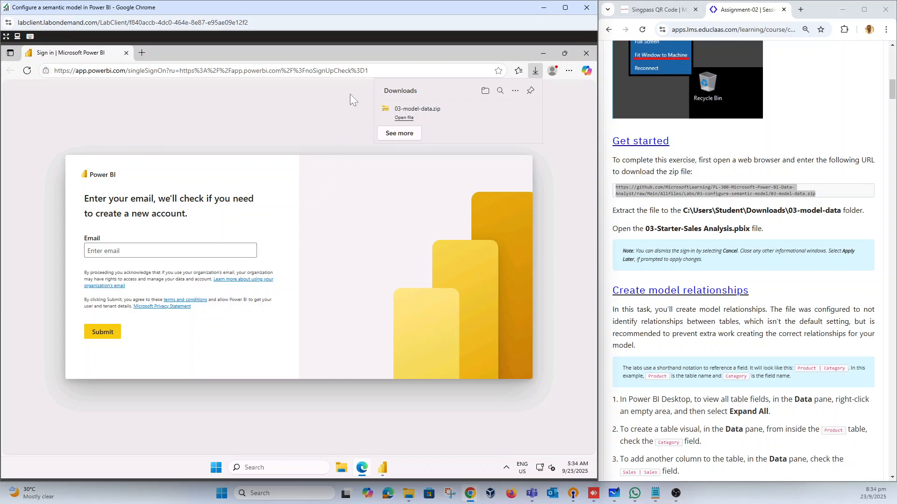
pyautogui.click(369, 70)
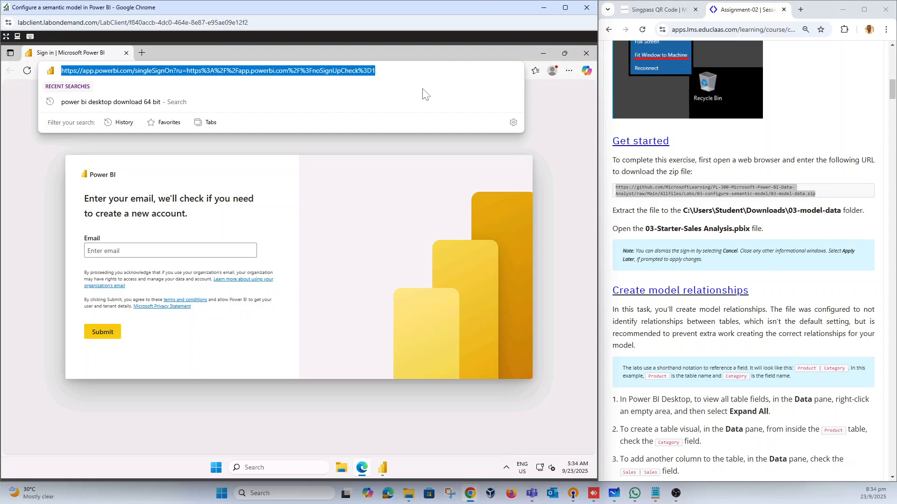
pyautogui.click(552, 70)
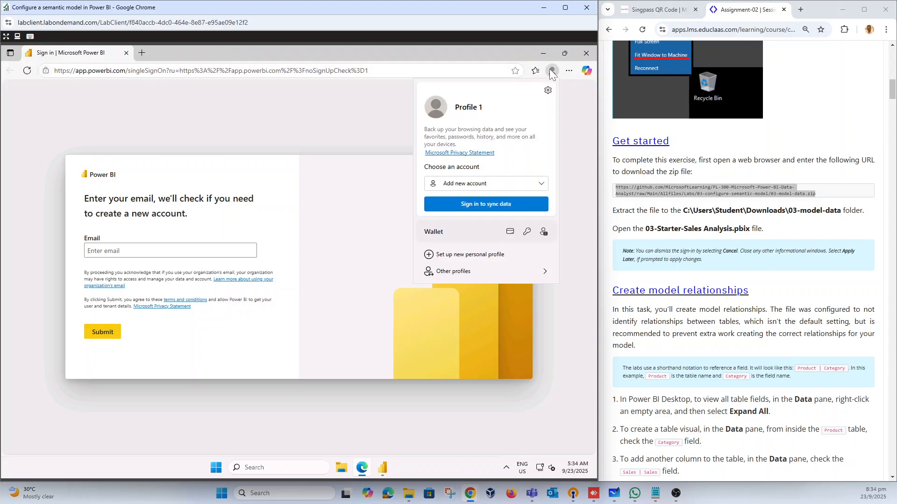
pyautogui.click(568, 69)
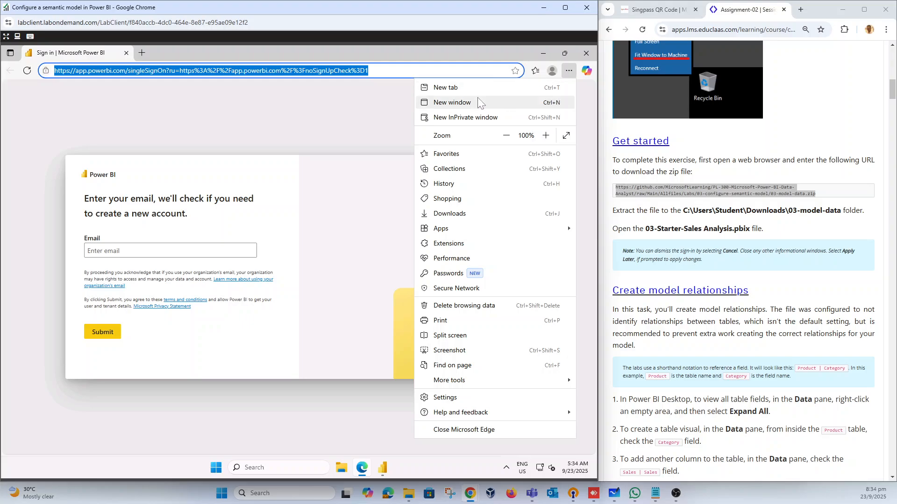
# - Switch to File Explorer in the virtual machine and copy 03-model-data.zip from the Downloads folder
pyautogui.click(342, 468)
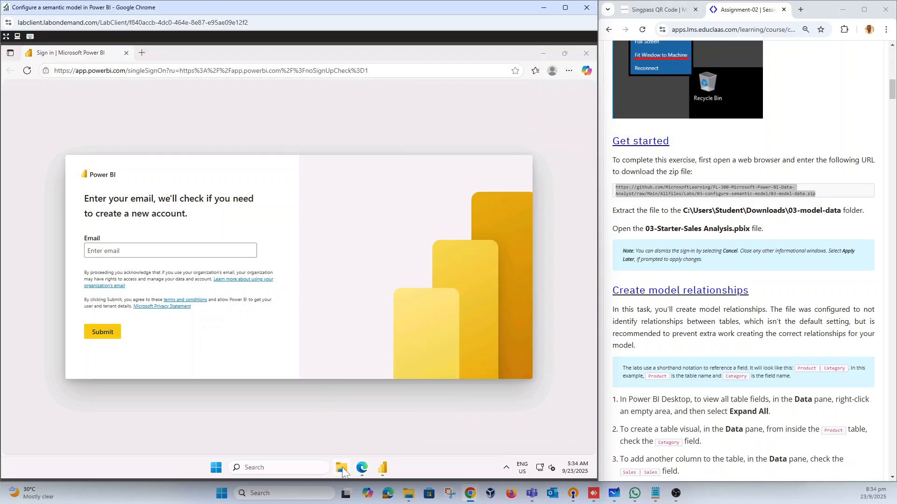
pyautogui.click(342, 467)
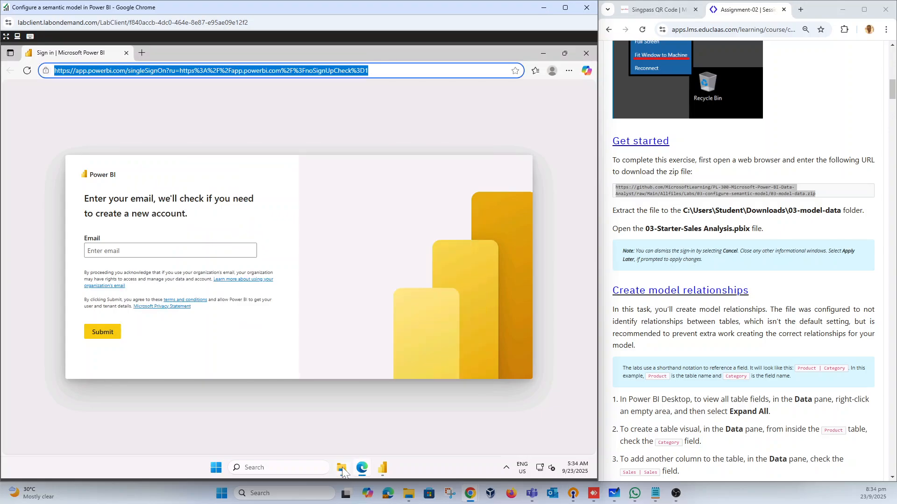
pyautogui.click(342, 468)
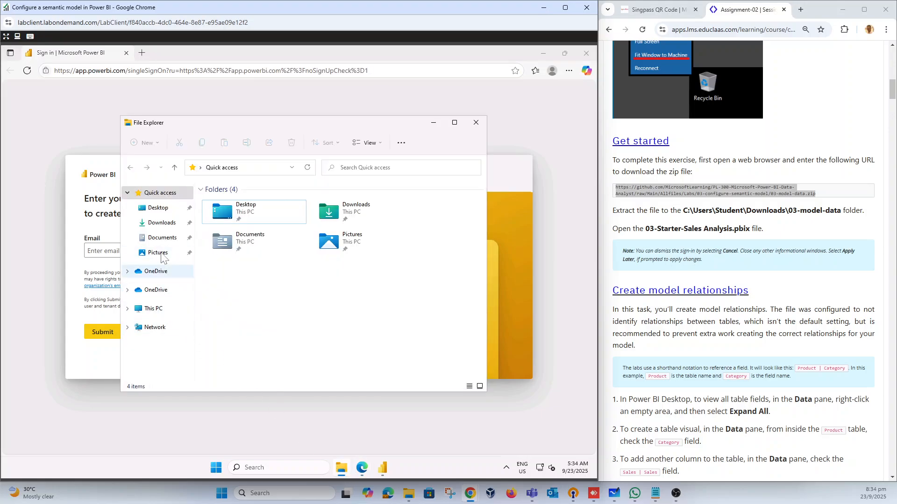
pyautogui.click(164, 223)
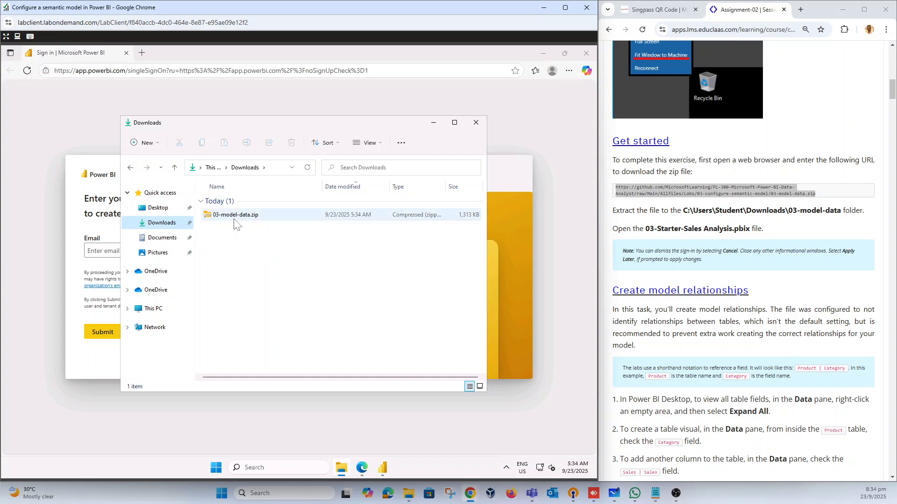
pyautogui.click(233, 218)
pyautogui.rightClick(234, 218)
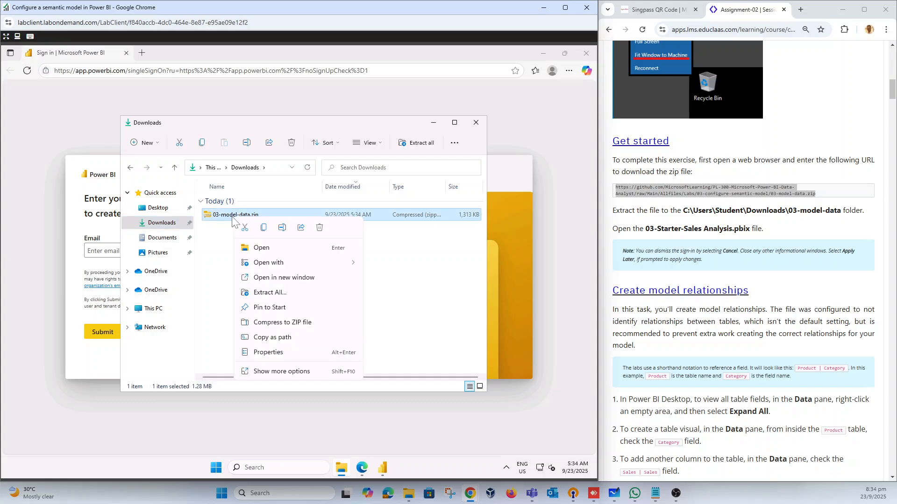
pyautogui.press('Escape')
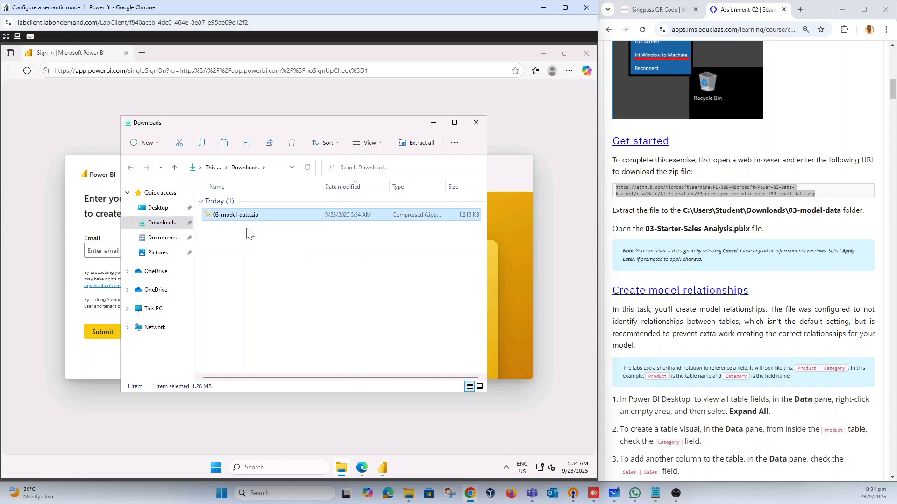
# - Start the OneDrive setup from File Explorer and submit the work account's e-mail address for sign-in
pyautogui.click(129, 273)
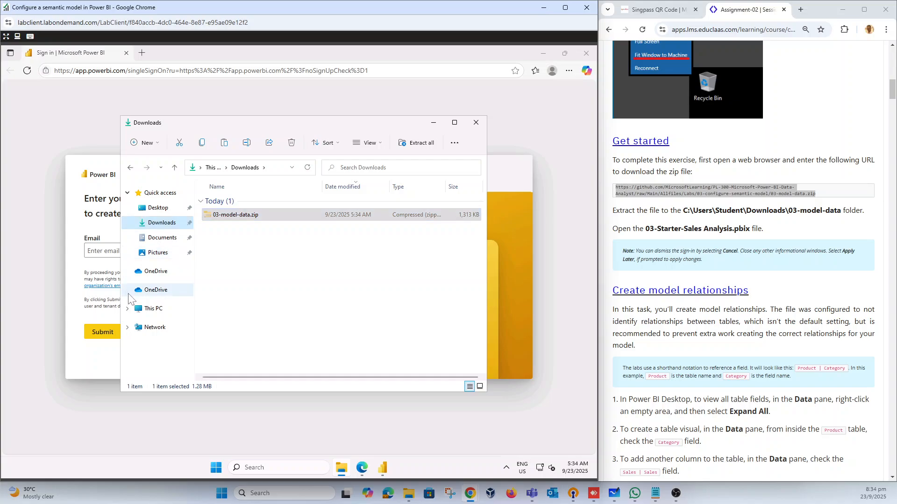
pyautogui.click(148, 291)
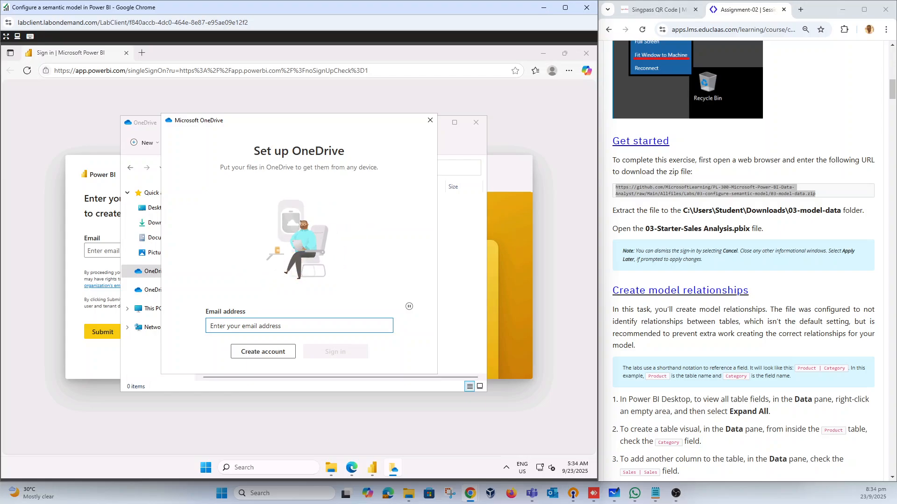
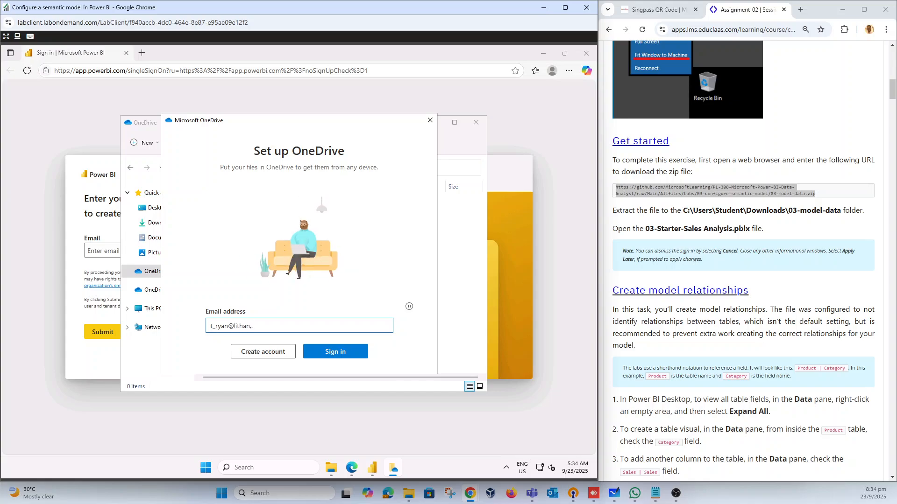
pyautogui.click(334, 354)
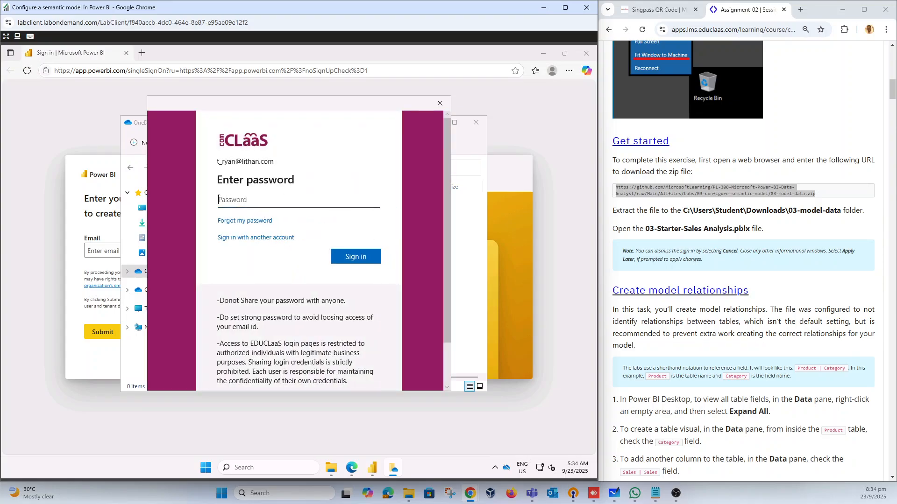
# - Sign in to OneDrive with the account password and accept the default OneDrive folder location
pyautogui.write('••••••')
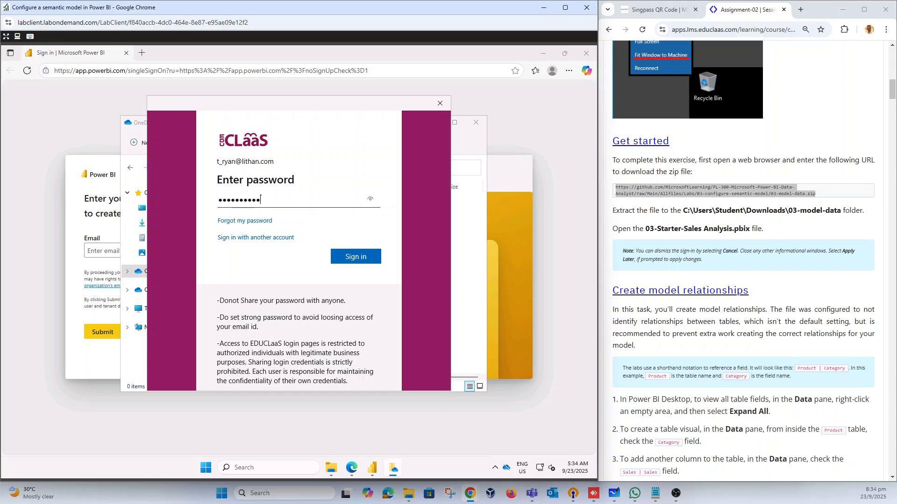
pyautogui.click(350, 257)
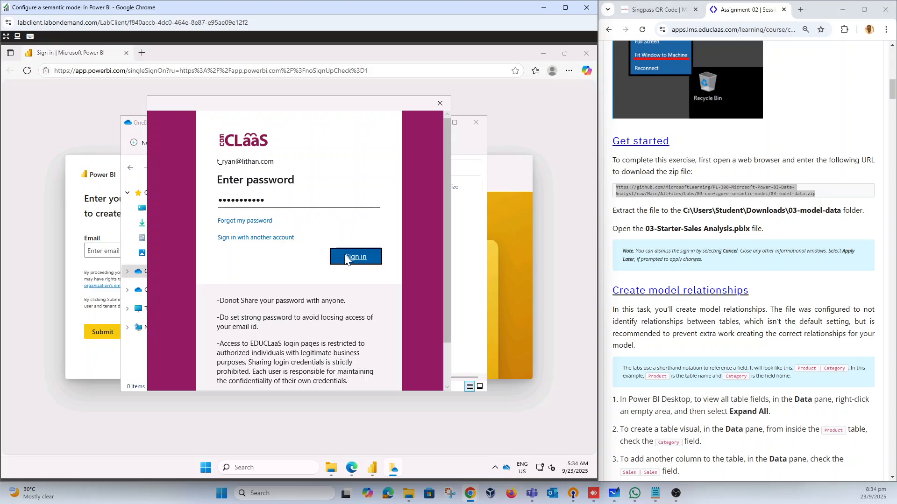
pyautogui.click(410, 368)
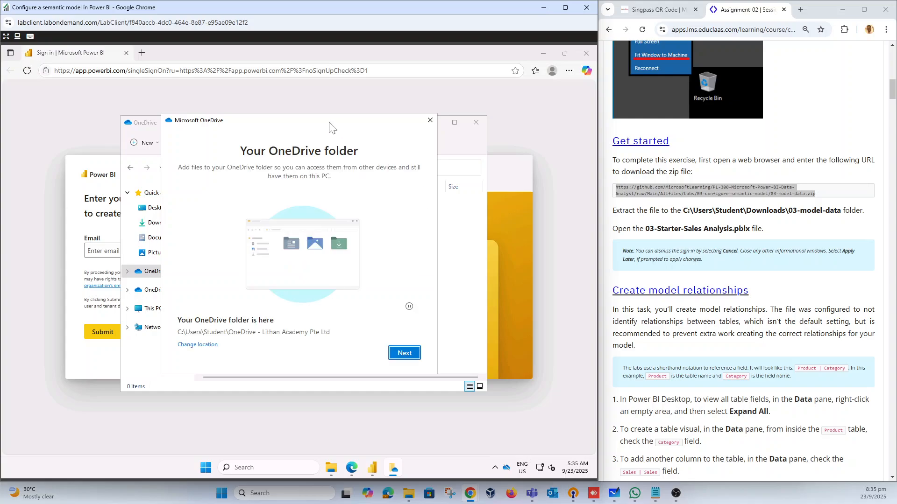
pyautogui.click(405, 354)
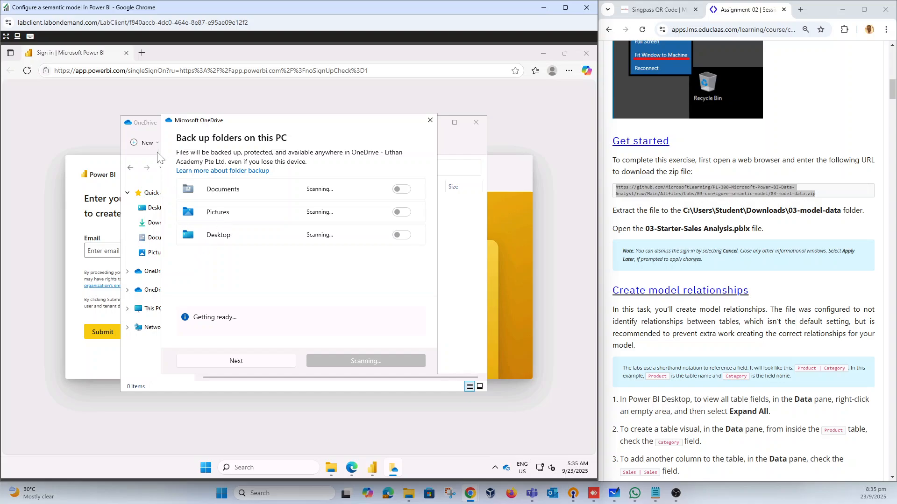
# - Paste the copied 03-model-data.zip into the Assignment2b folder under DMV Files in the synced work OneDrive
pyautogui.click(145, 124)
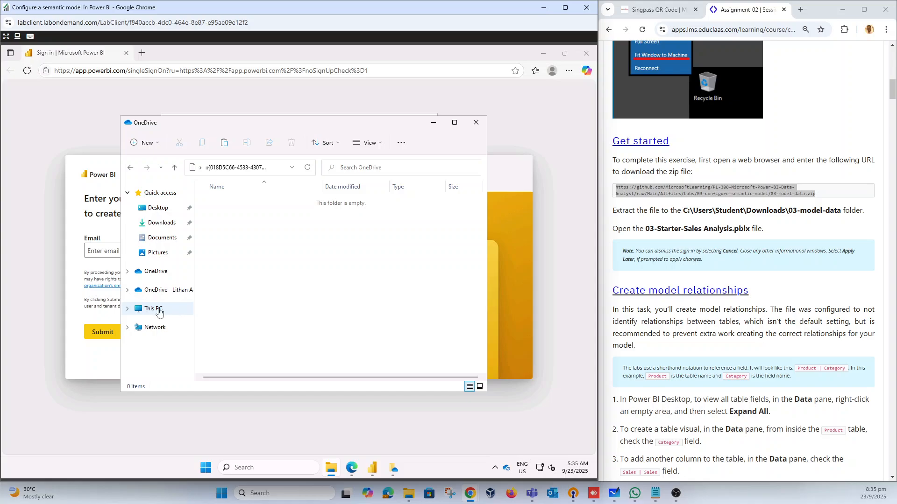
pyautogui.click(128, 290)
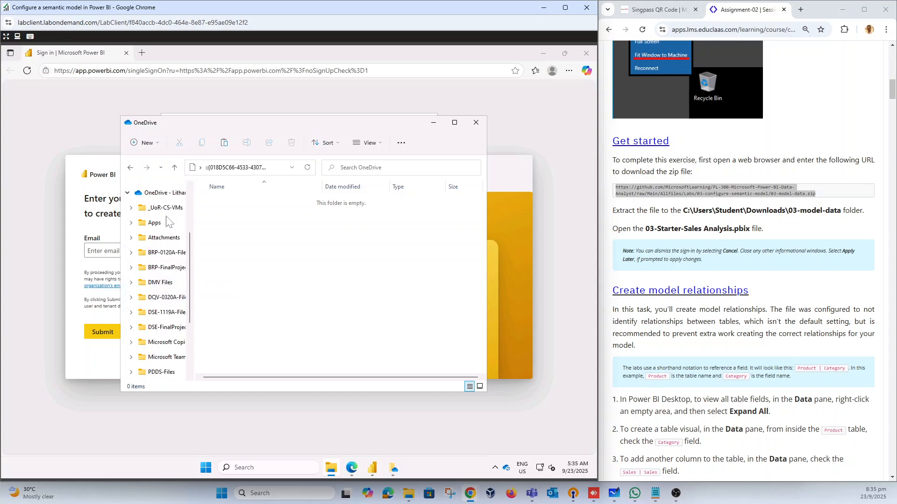
pyautogui.click(164, 283)
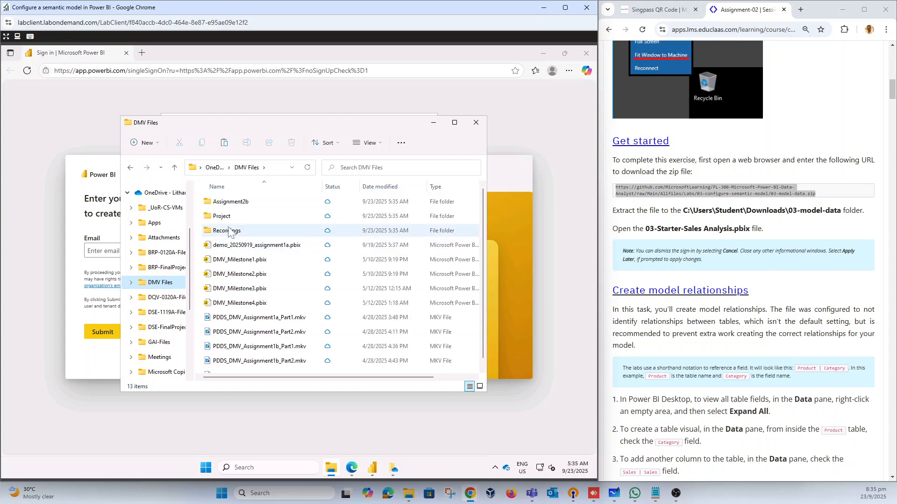
pyautogui.click(232, 208)
pyautogui.doubleClick(232, 206)
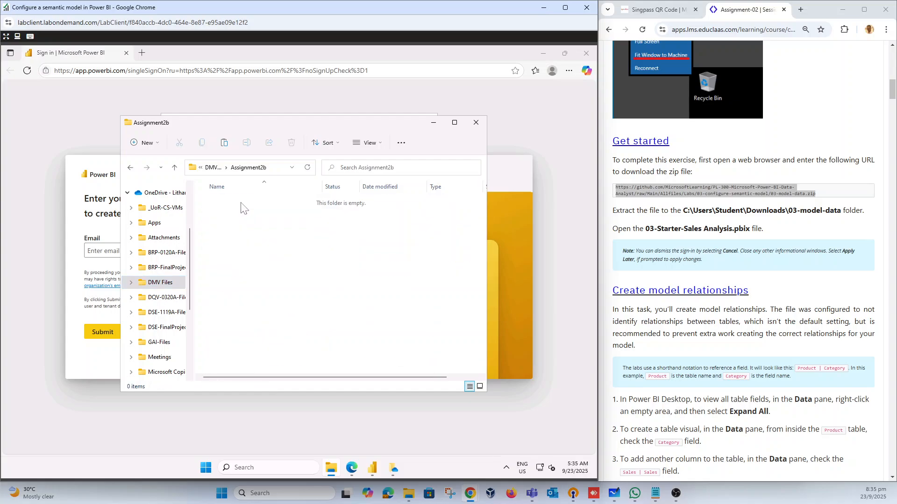
pyautogui.hotkey('ctrl', 'v')
pyautogui.click(249, 239)
# - Extract 03-model-data.zip directly into Assignment2b, removing the 03-model-data subfolder from the destination path, and close the extra folder window
pyautogui.rightClick(240, 204)
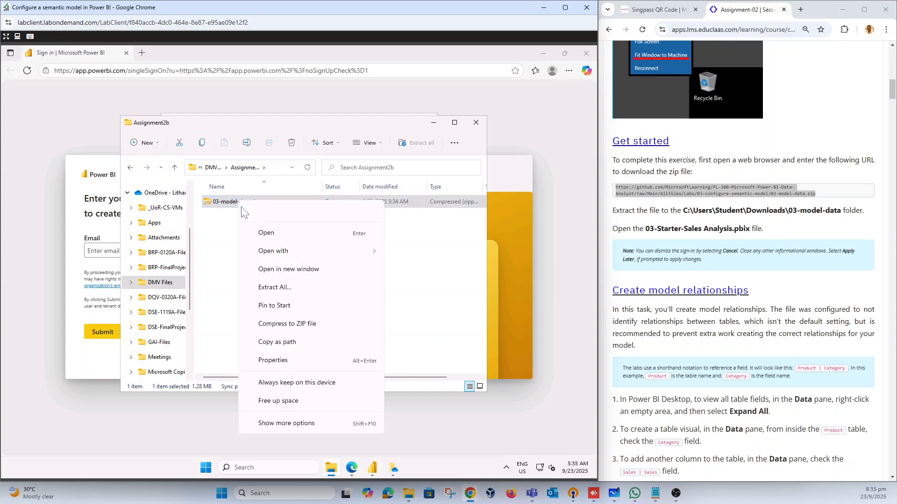
pyautogui.click(275, 277)
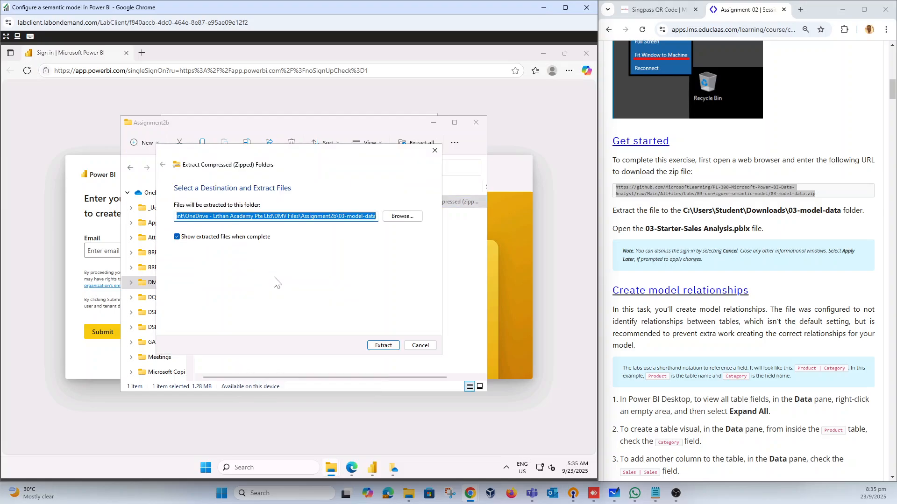
pyautogui.click(322, 217)
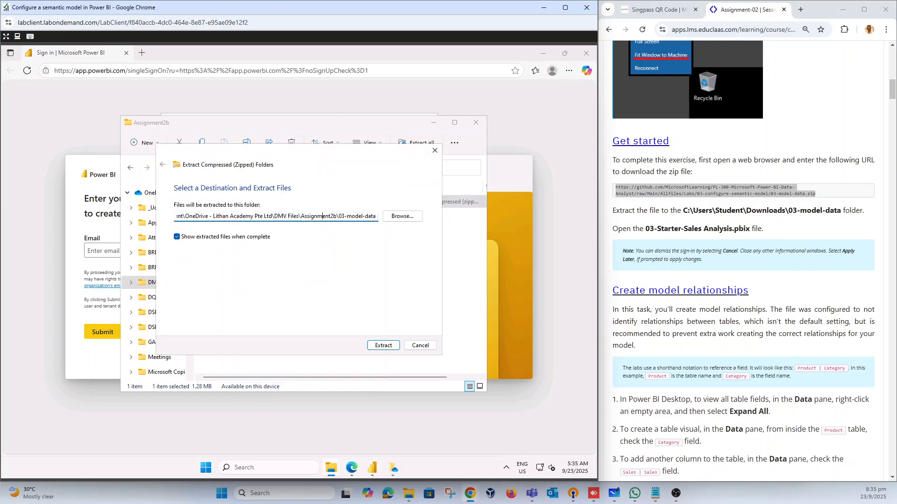
pyautogui.moveTo(336, 216); pyautogui.dragTo(377, 216)
pyautogui.press('BackSpace')
pyautogui.click(383, 346)
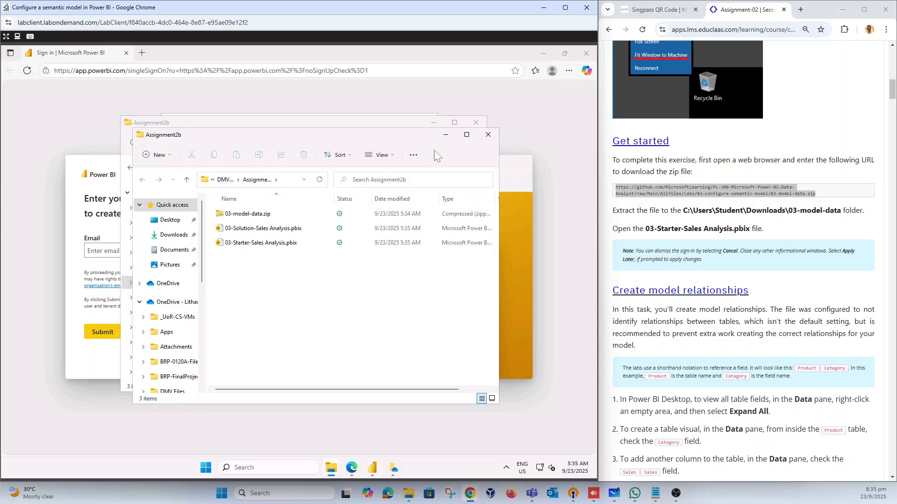
pyautogui.click(488, 136)
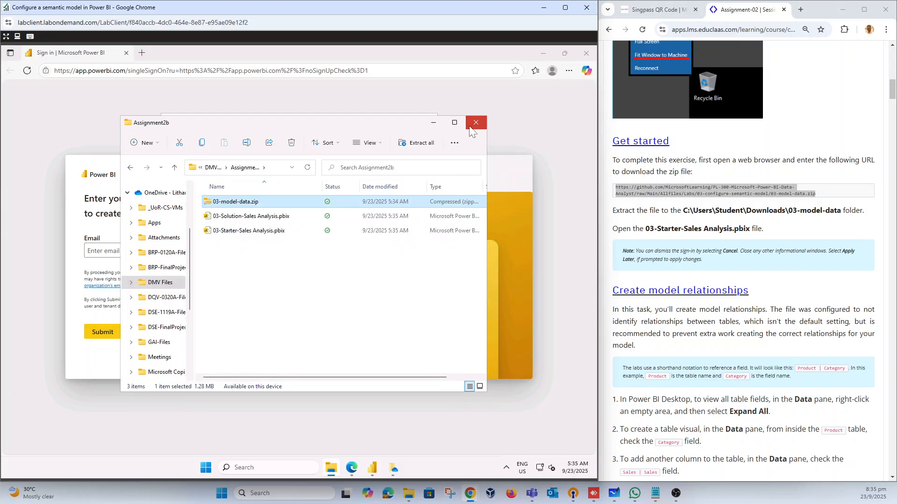
# - Close the Assignment2b folder window and the Power BI sign-in page to return to Power BI Desktop
pyautogui.click(478, 122)
pyautogui.click(430, 122)
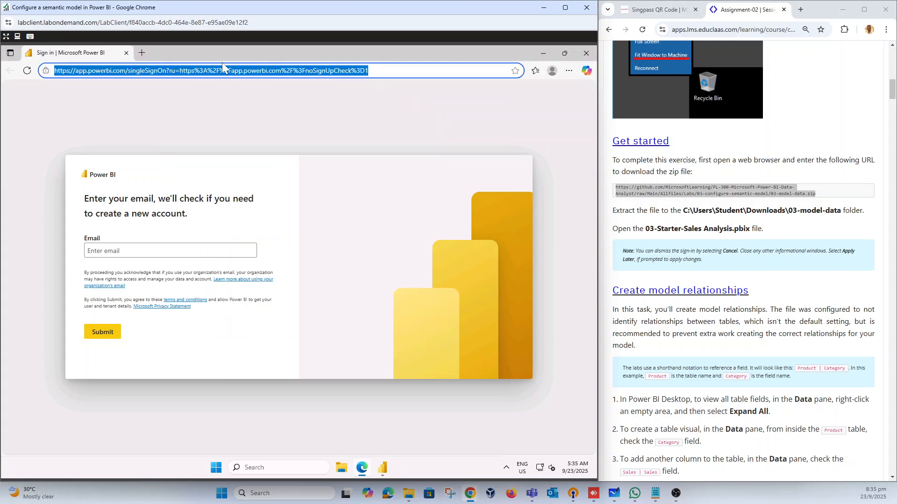
pyautogui.click(126, 53)
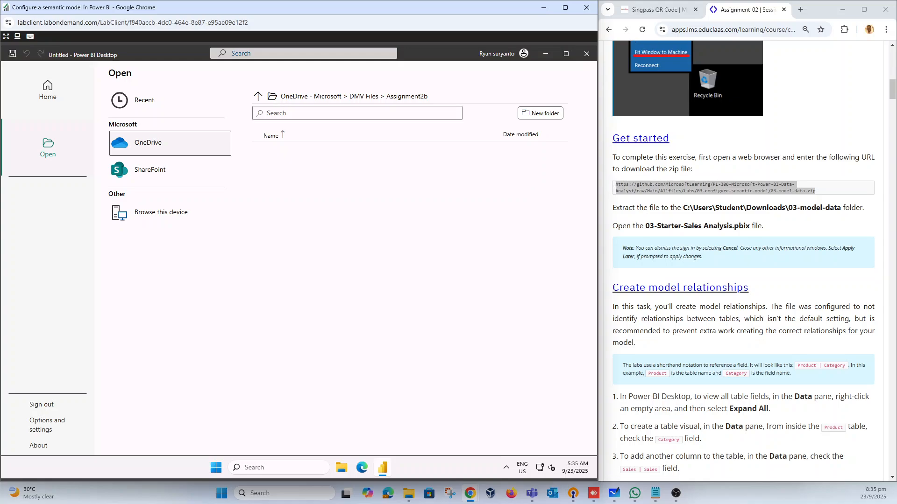
# - Read the lab's Get started and Create model relationships instructions and highlight the 03-Starter-Sales Analysis.pbix file name
pyautogui.scroll(-3, 743, 257)
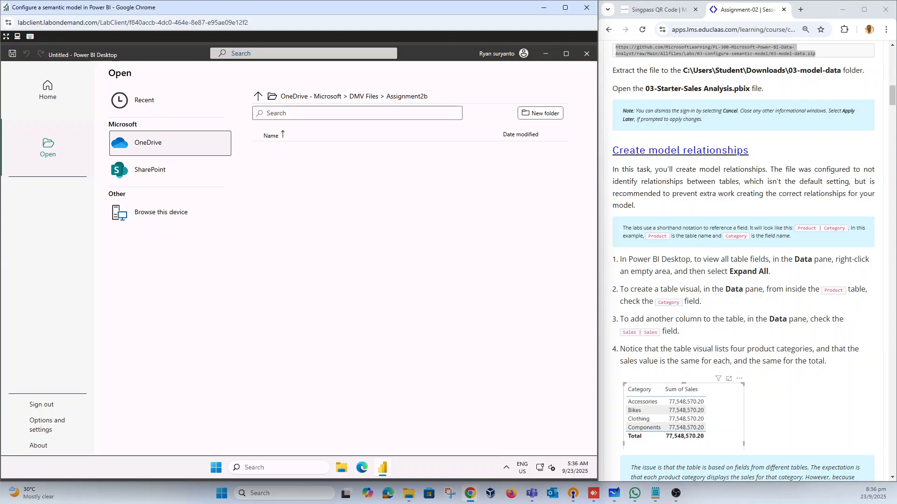
pyautogui.scroll(-2, 694, 204)
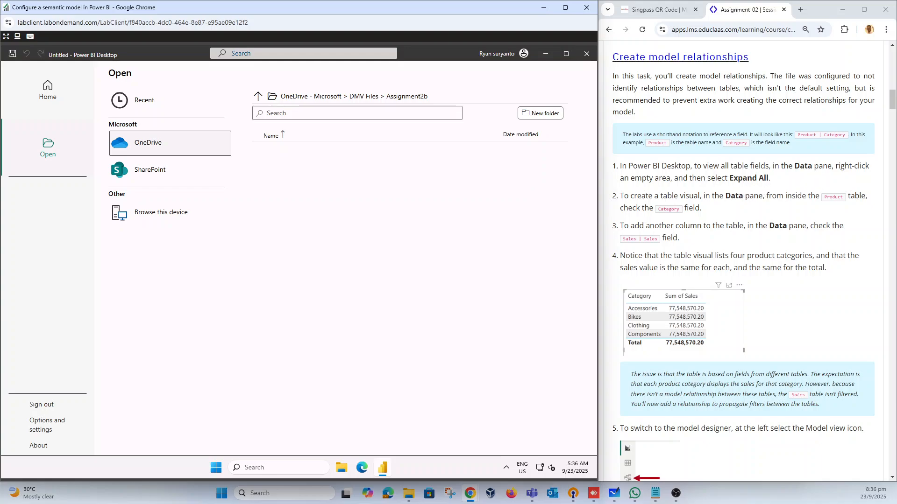
pyautogui.scroll(5, 709, 249)
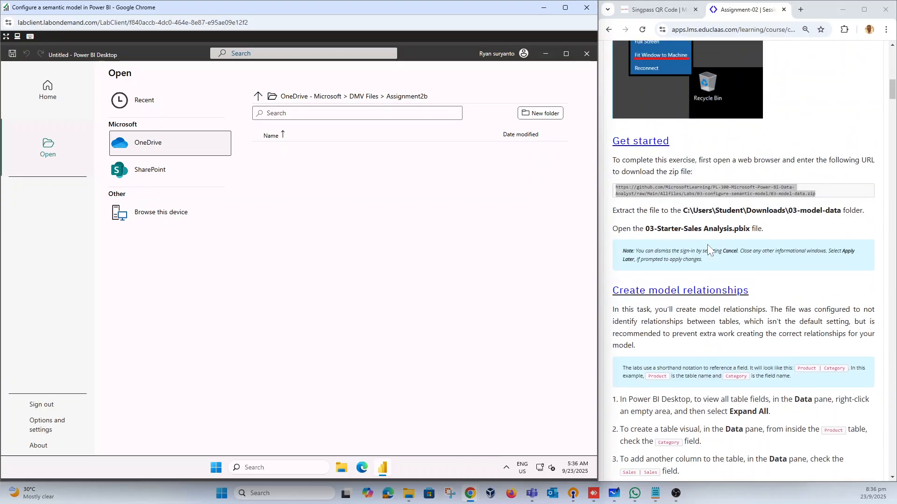
pyautogui.moveTo(645, 229); pyautogui.dragTo(774, 234)
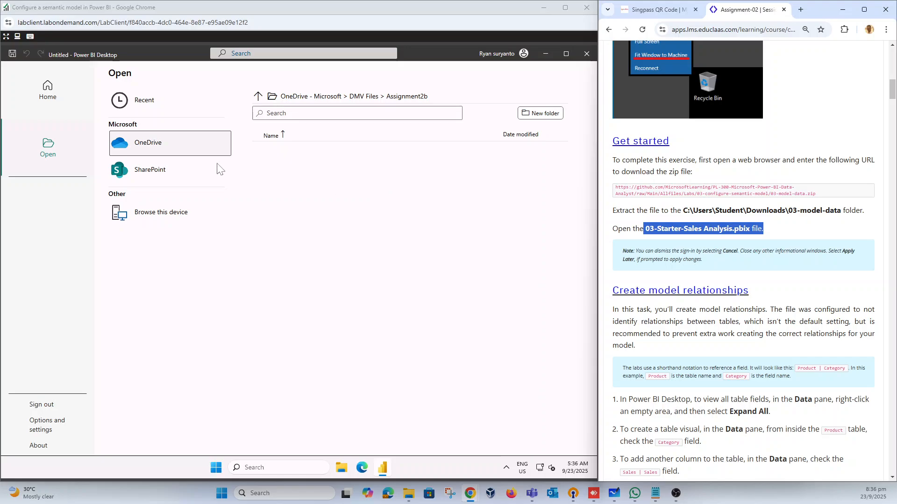
# - Look for the starter file in the OneDrive DMV Files > Assignment2b folder among Power BI Desktop's open locations
pyautogui.click(49, 154)
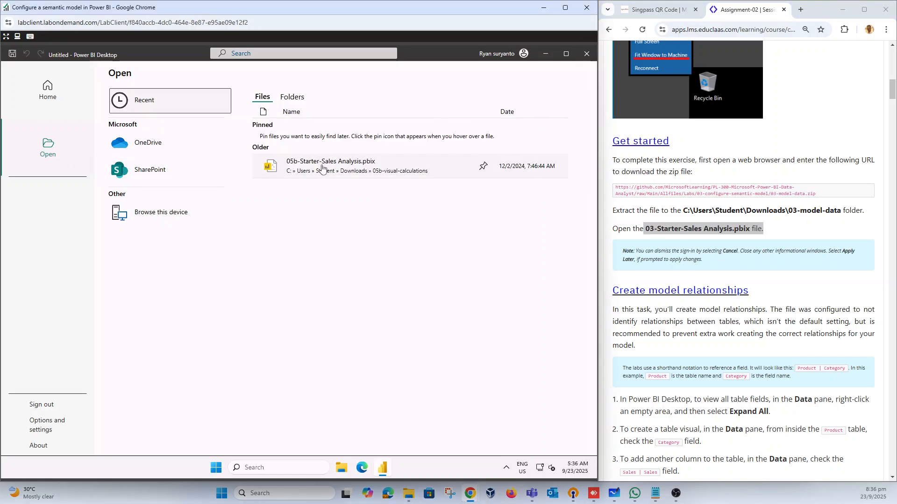
pyautogui.click(145, 145)
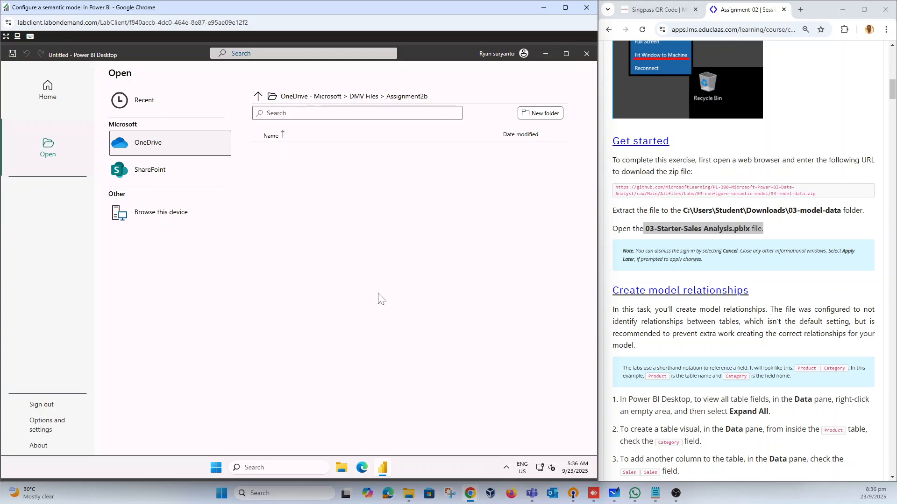
pyautogui.click(156, 146)
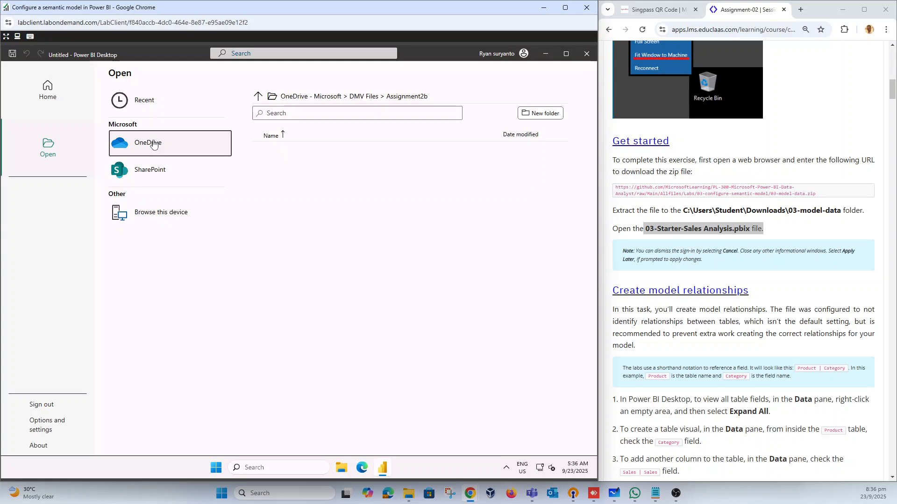
pyautogui.click(258, 96)
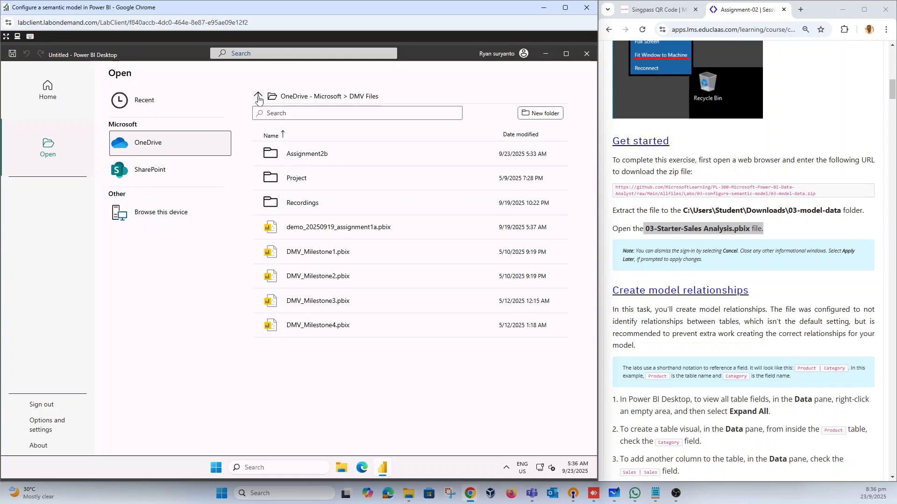
pyautogui.click(302, 157)
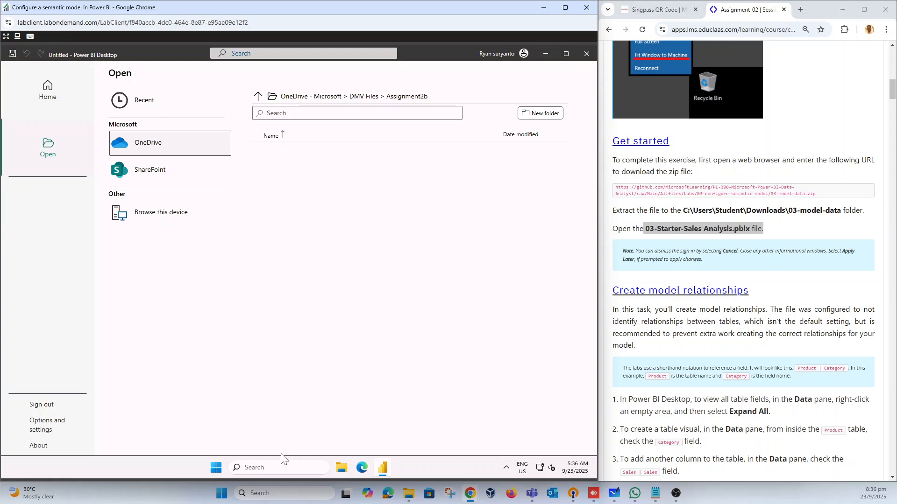
# - Open DMV Files > Assignment2b in the synced work OneDrive with File Explorer and move the window clear of the OneDrive listing
pyautogui.click(340, 468)
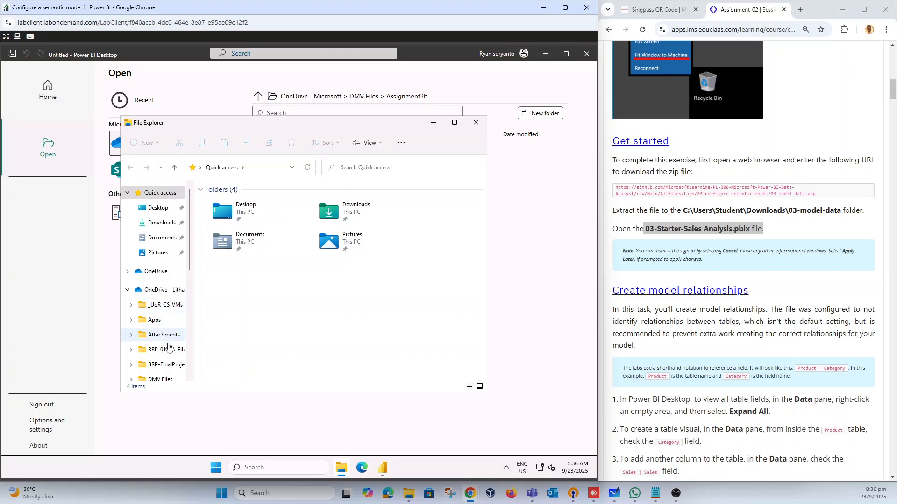
pyautogui.click(155, 290)
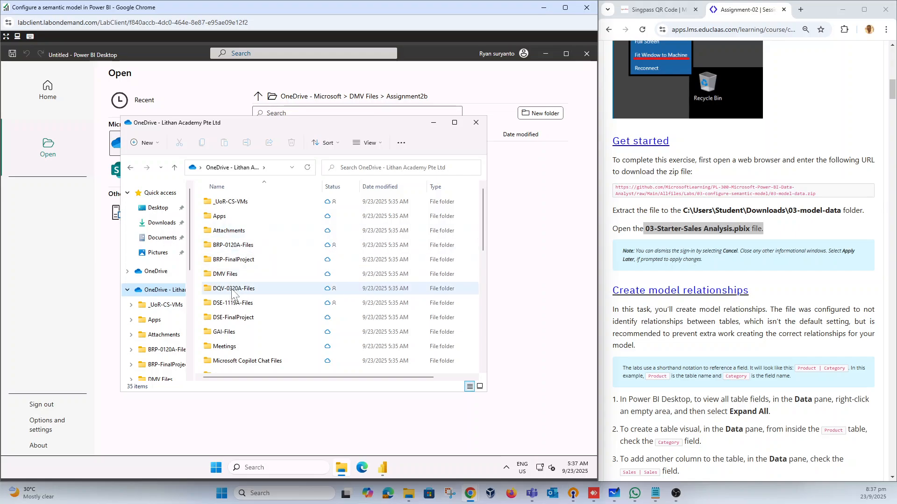
pyautogui.click(229, 274)
pyautogui.doubleClick(229, 274)
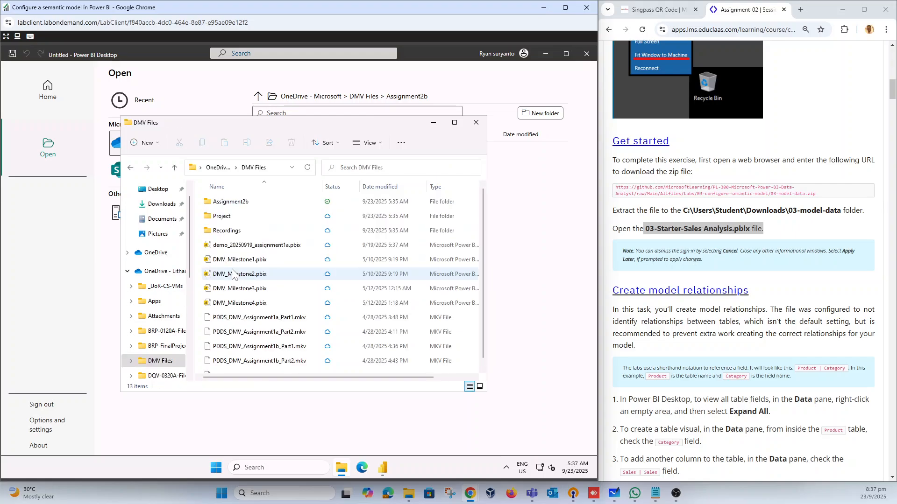
pyautogui.click(233, 203)
pyautogui.doubleClick(233, 206)
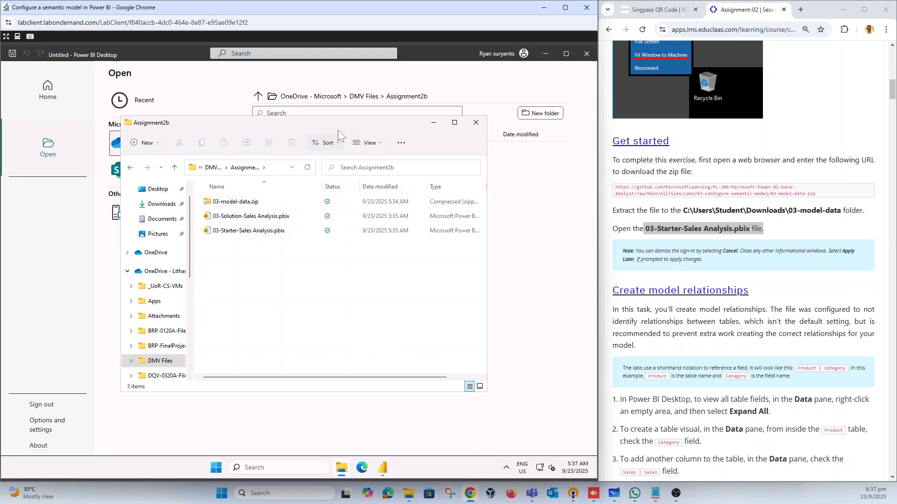
pyautogui.moveTo(337, 125); pyautogui.dragTo(416, 184)
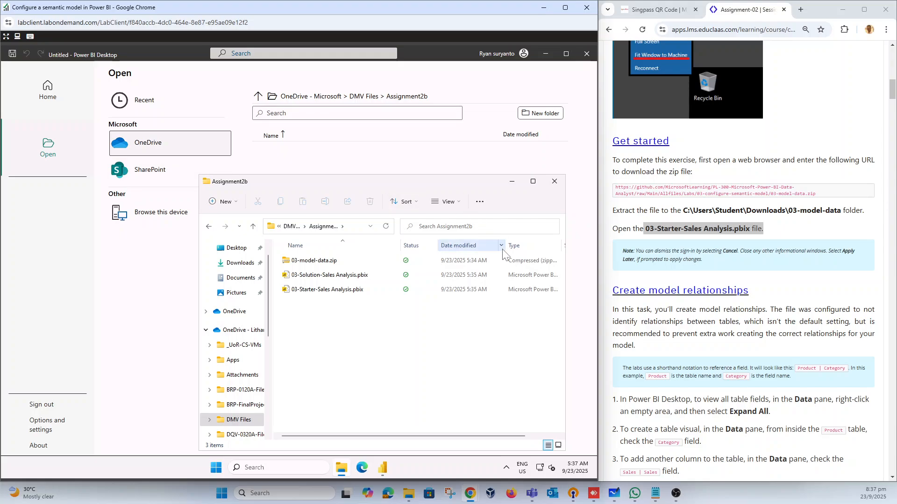
# - Close the untitled Power BI Desktop window, open 03-Starter-Sales Analysis.pbix from Assignment2b, and dismiss the Dark mode and Live Edit announcements
pyautogui.click(555, 183)
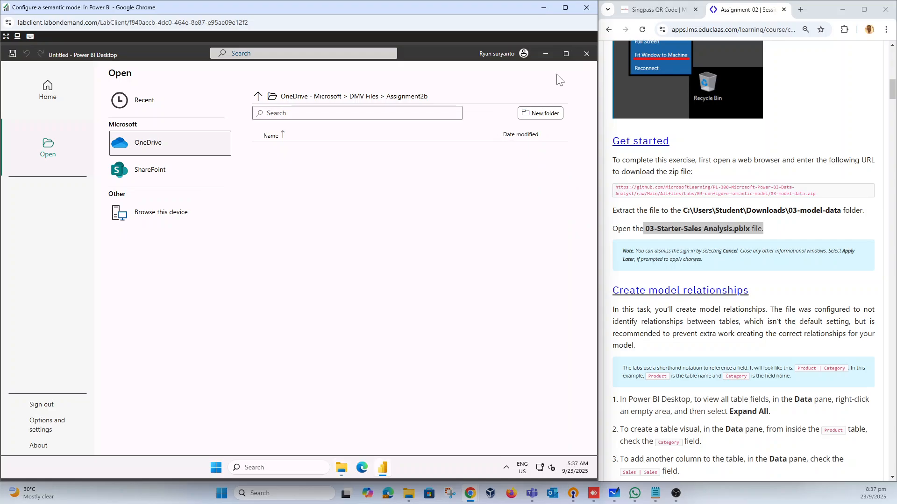
pyautogui.click(587, 55)
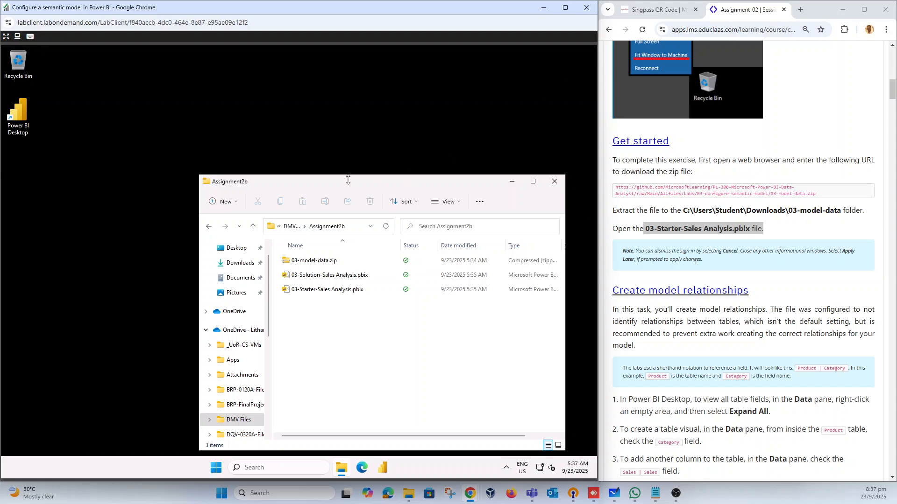
pyautogui.click(333, 296)
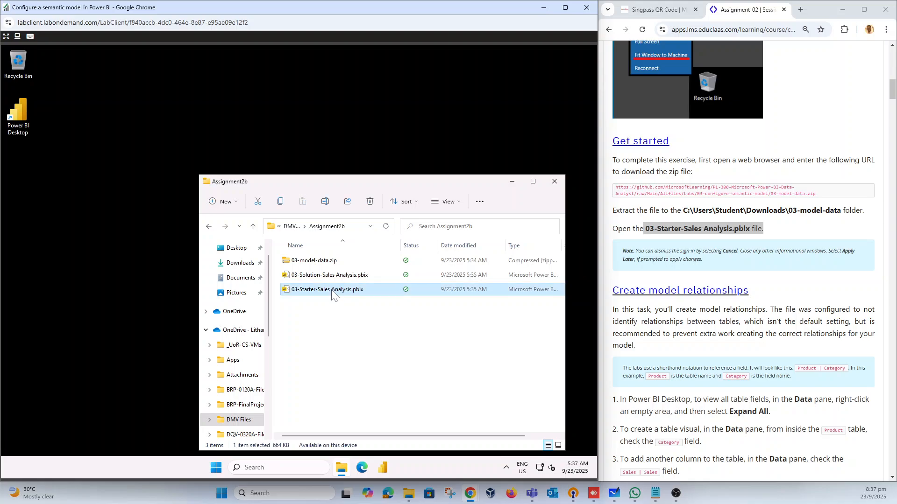
pyautogui.doubleClick(334, 293)
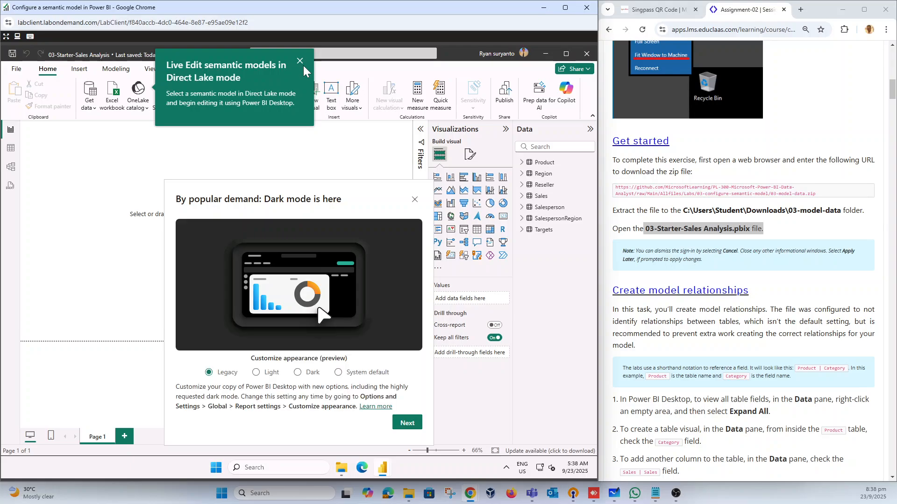
pyautogui.click(414, 199)
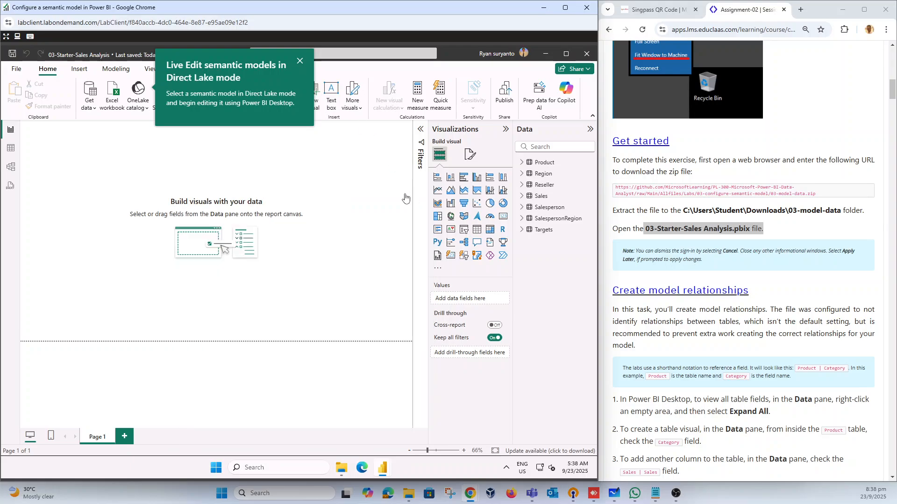
pyautogui.click(299, 61)
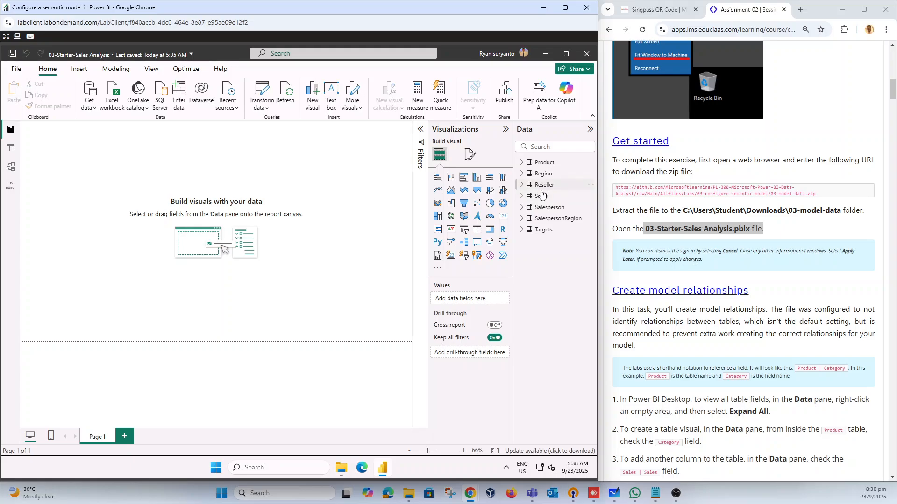
# - Examine the tables in Model view, widening the diagram area, expanding all tables' fields and selecting the Product table's Category field
pyautogui.click(11, 173)
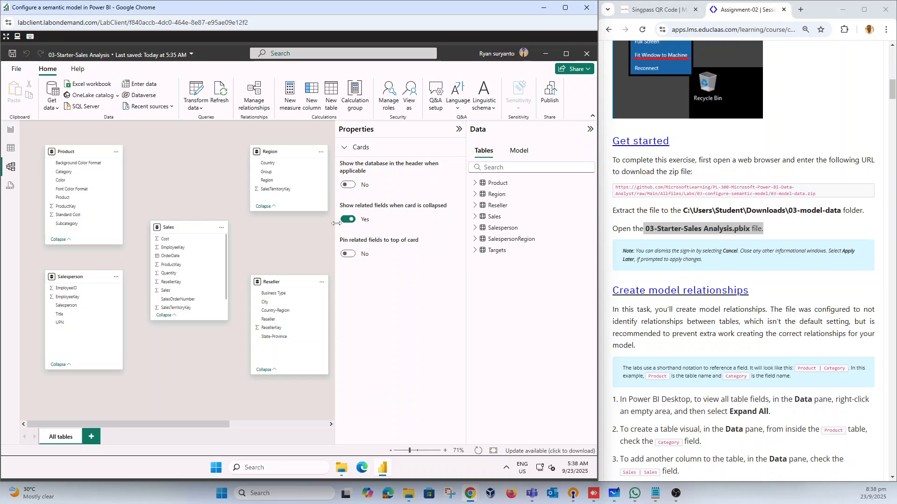
pyautogui.moveTo(335, 221); pyautogui.dragTo(364, 223)
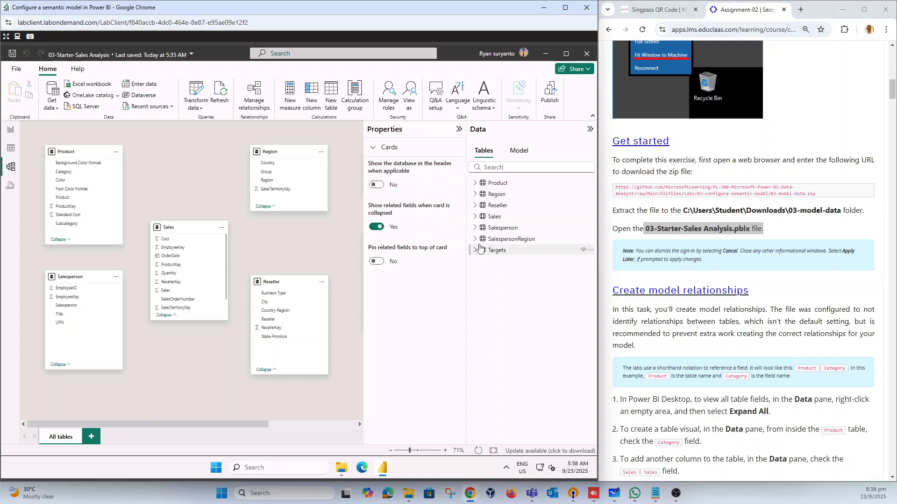
pyautogui.scroll(-3, 743, 262)
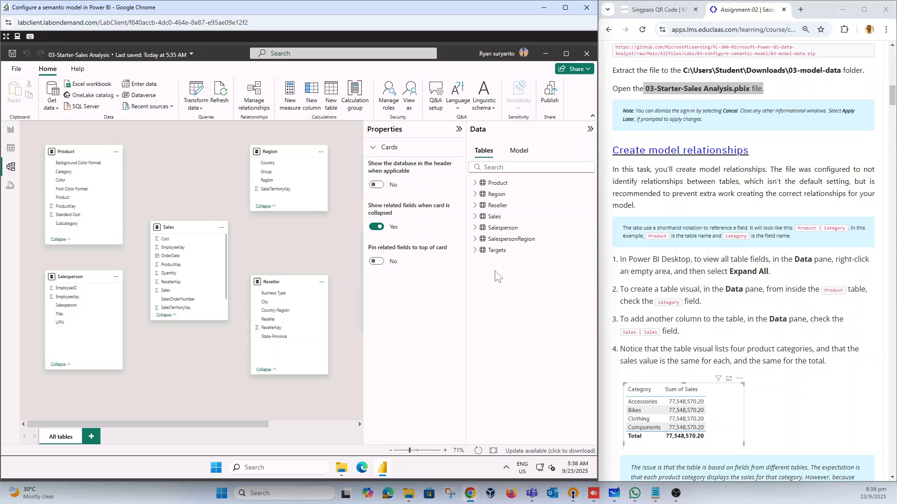
pyautogui.rightClick(507, 276)
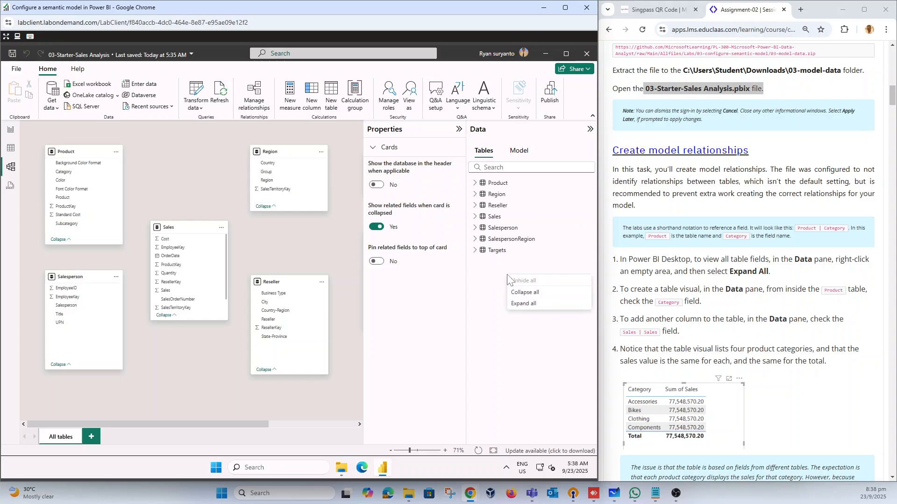
pyautogui.click(524, 303)
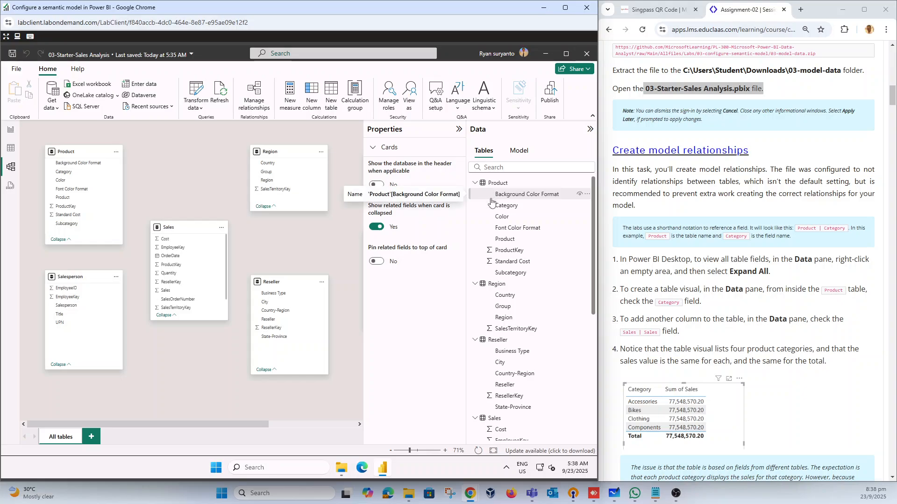
pyautogui.scroll(-5, 491, 196)
pyautogui.scroll(5, 491, 201)
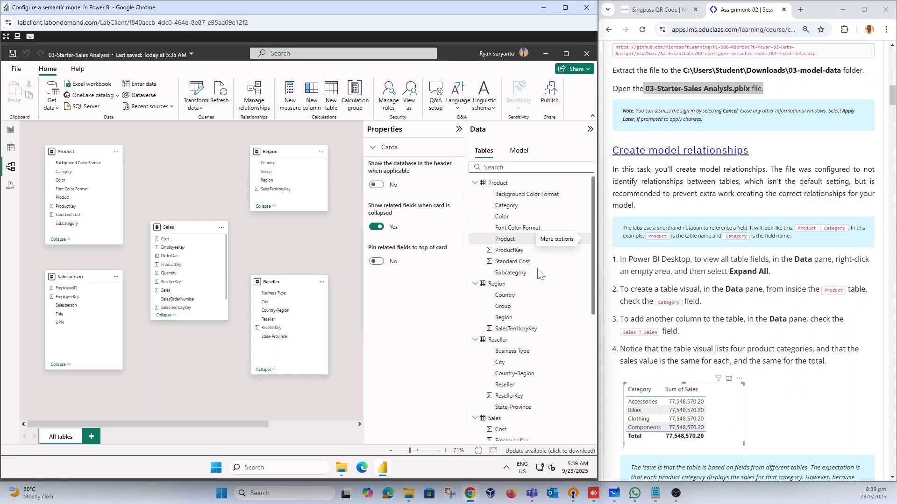
pyautogui.click(510, 208)
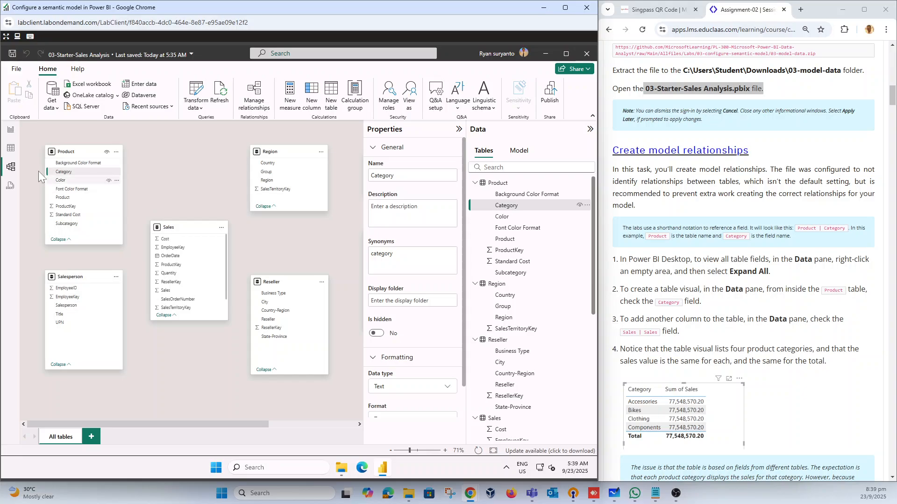
# - Inspect the Product table's data in Table view, expanding all tables' fields and selecting the Category column
pyautogui.click(11, 148)
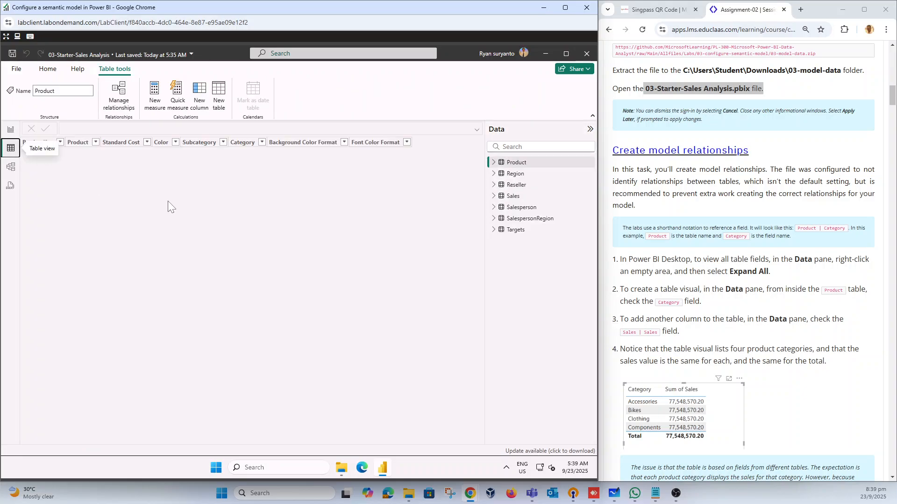
pyautogui.click(517, 166)
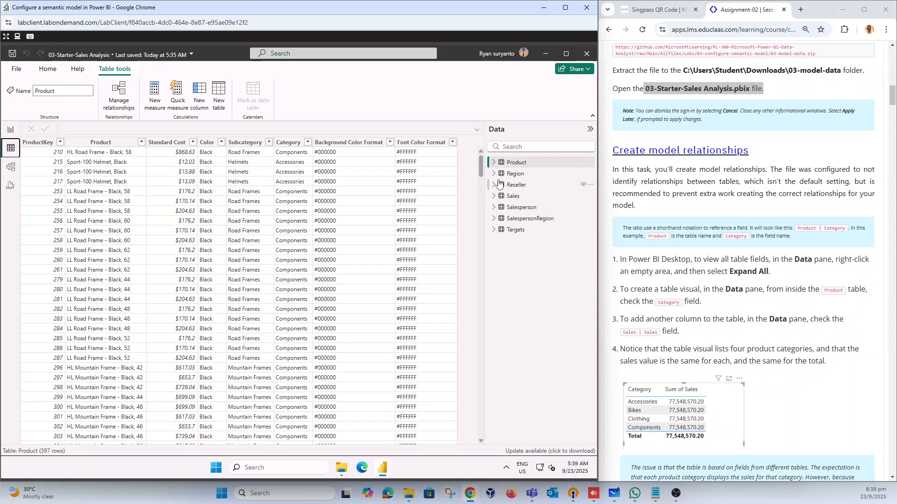
pyautogui.rightClick(517, 285)
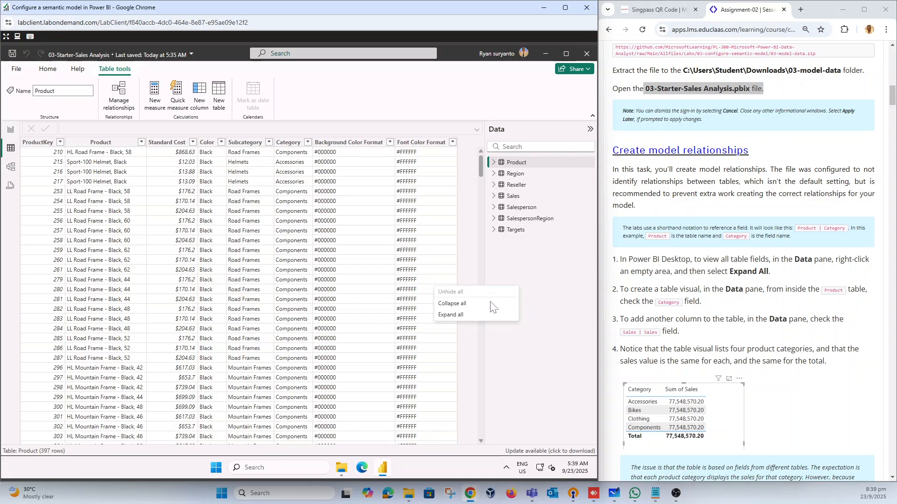
pyautogui.click(475, 314)
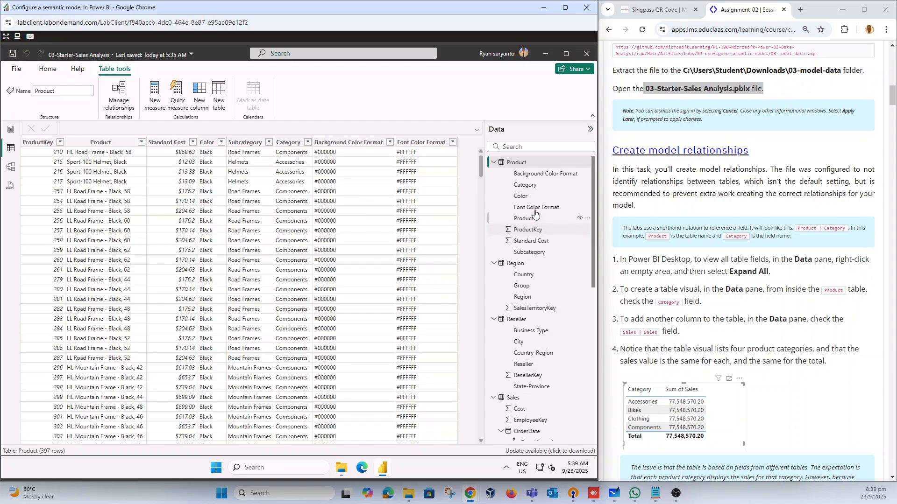
pyautogui.click(525, 186)
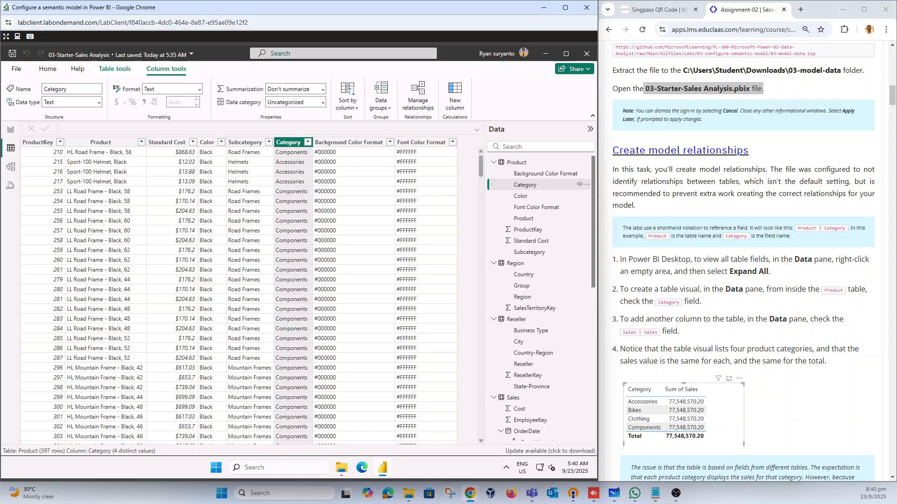
# - In Report view, expand all tables' fields and create a table visual from Product Category and Sales Sales
pyautogui.click(11, 131)
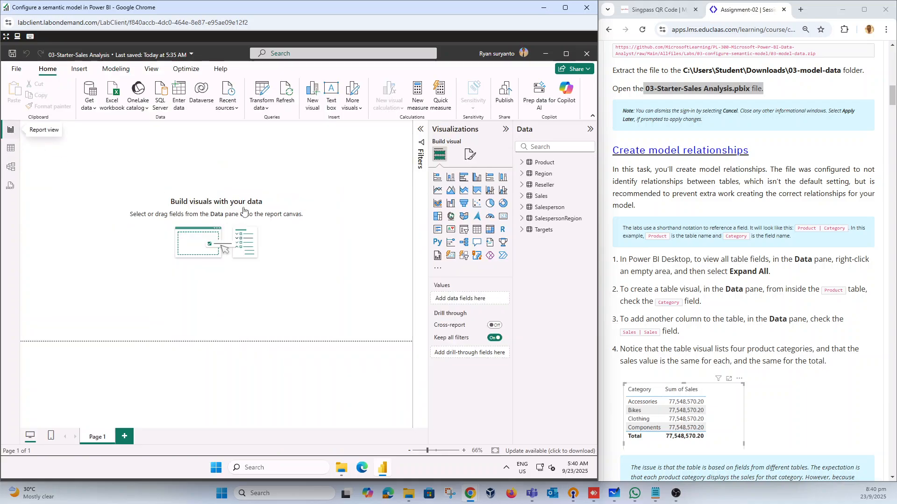
pyautogui.rightClick(545, 281)
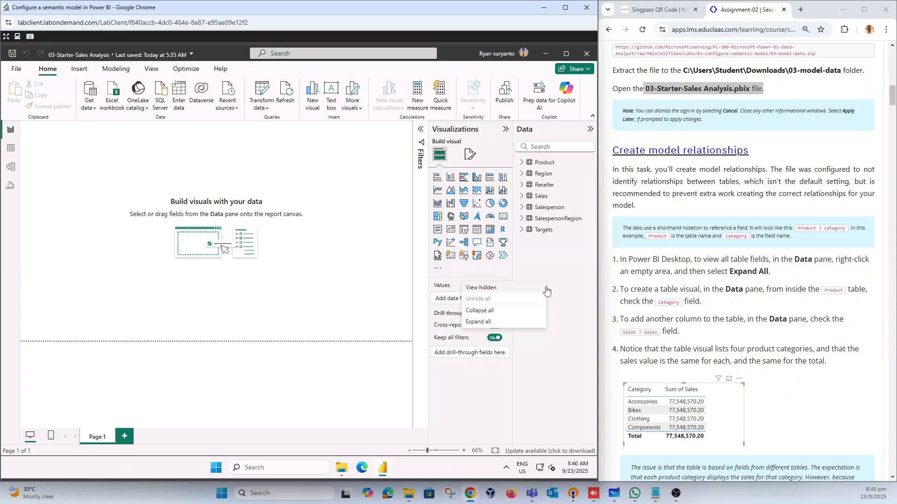
pyautogui.click(508, 319)
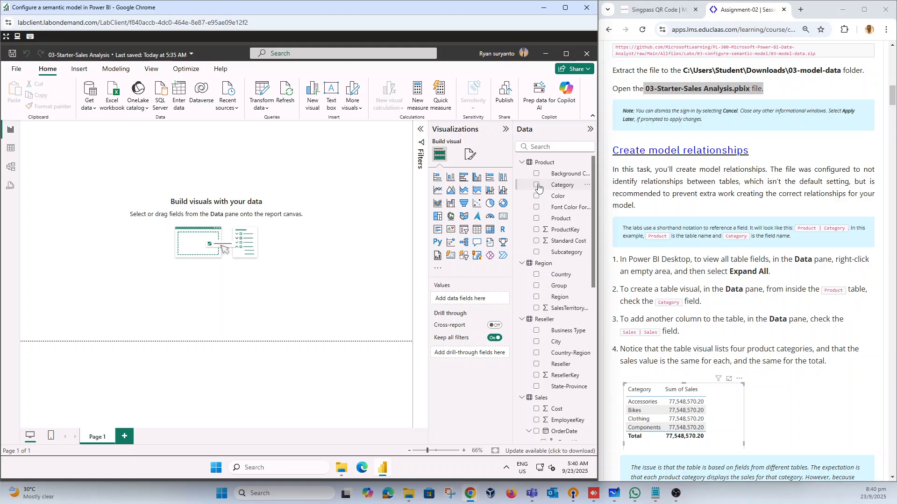
pyautogui.click(538, 185)
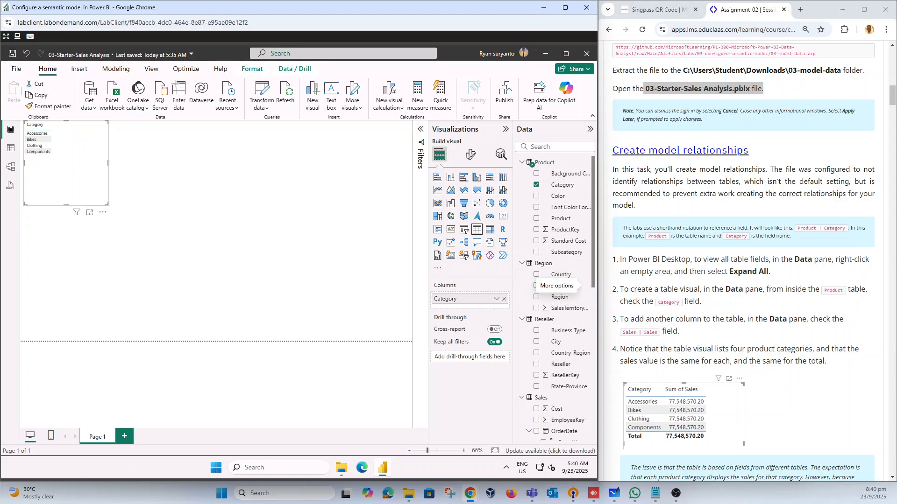
pyautogui.scroll(-7, 560, 317)
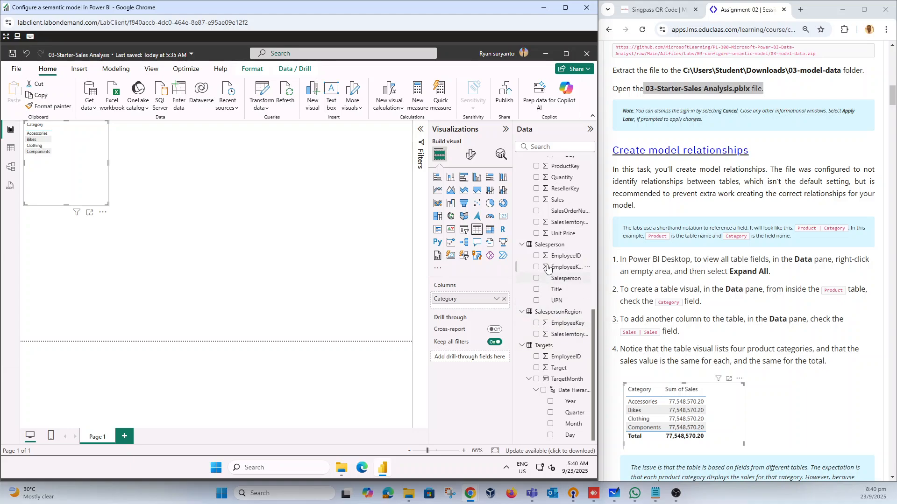
pyautogui.scroll(3, 547, 271)
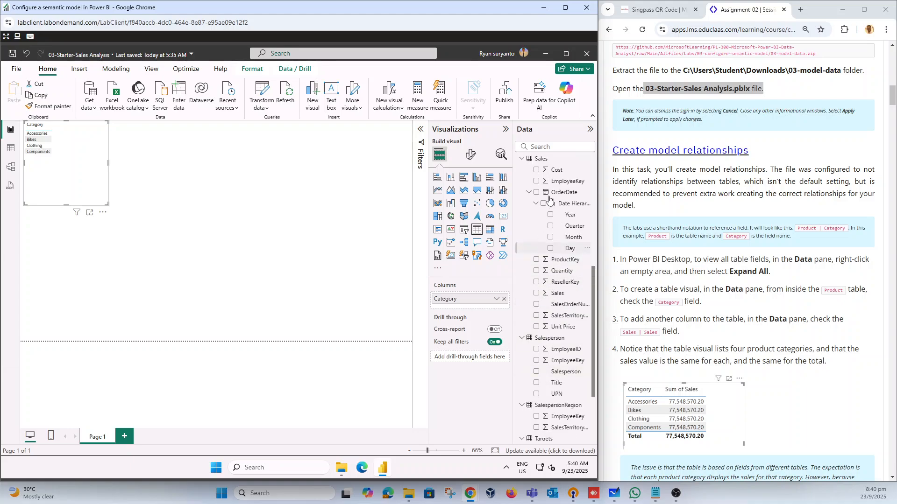
pyautogui.click(536, 294)
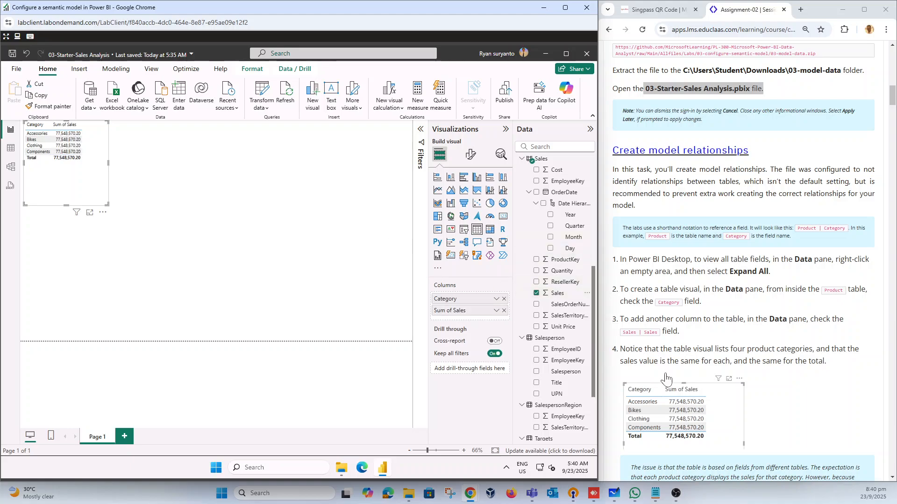
# - Follow the lab instructions to Model view and open Manage relationships
pyautogui.scroll(-2, 696, 396)
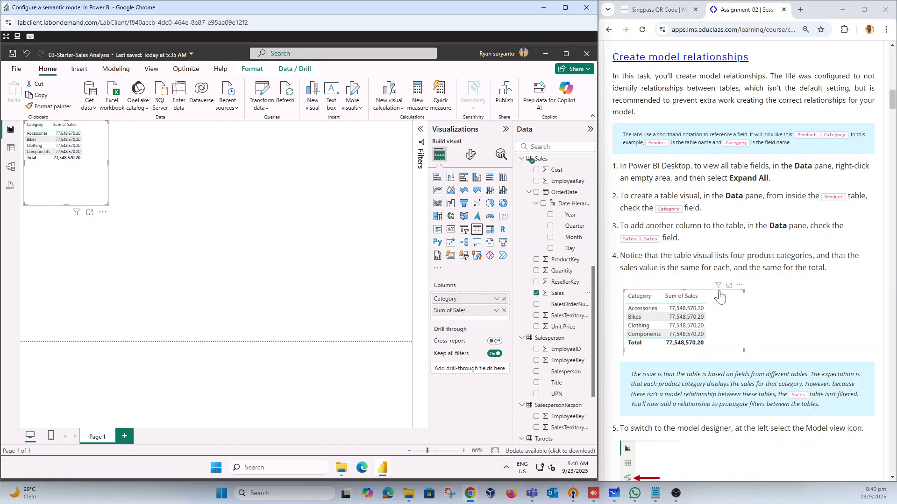
pyautogui.scroll(-1, 746, 289)
pyautogui.scroll(-3, 745, 290)
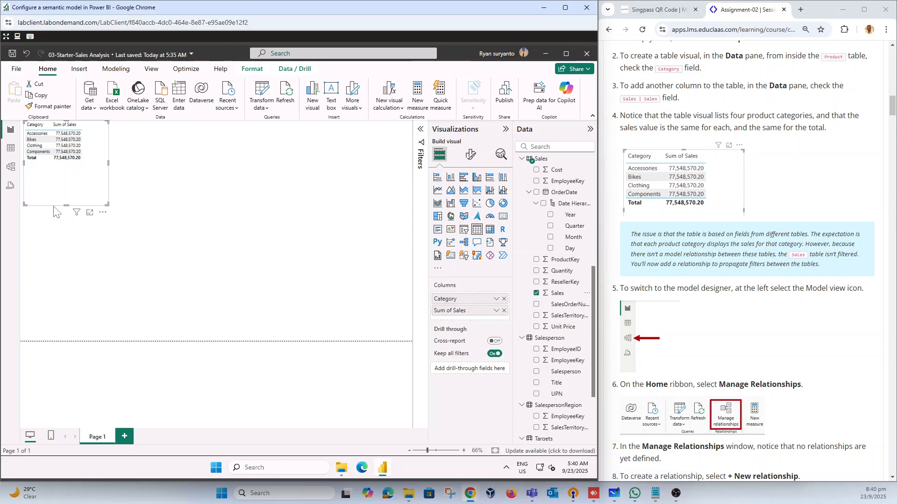
pyautogui.click(11, 167)
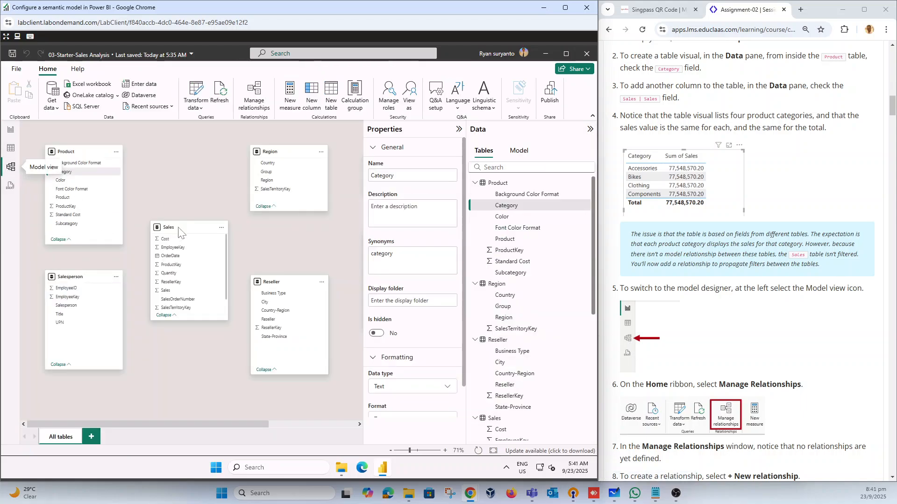
pyautogui.scroll(-3, 725, 317)
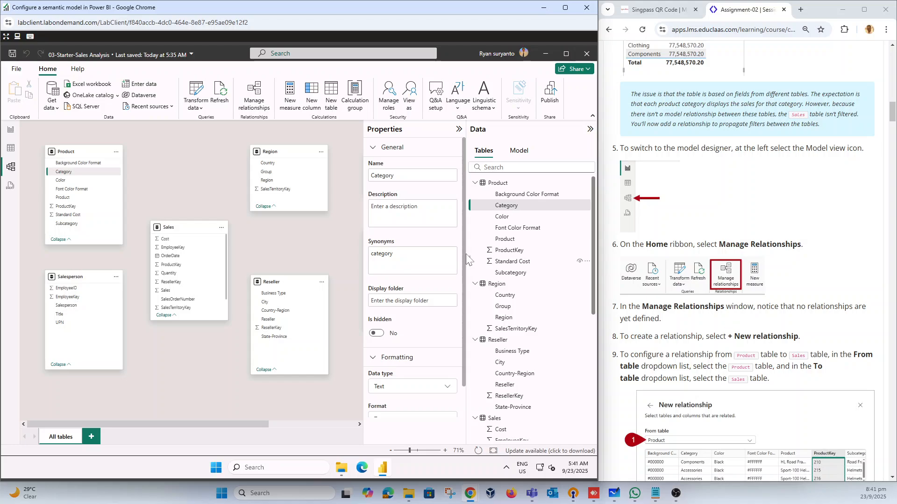
pyautogui.click(251, 102)
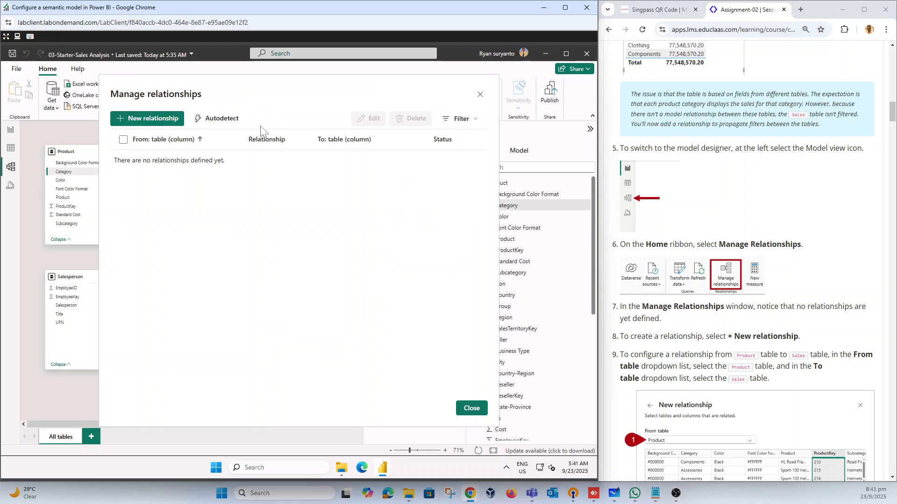
pyautogui.scroll(-2, 742, 261)
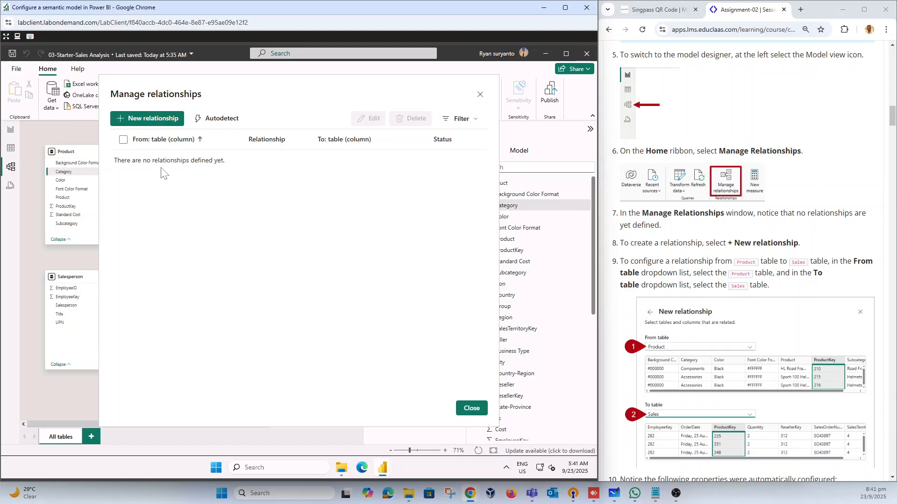
# - Create an active one-to-many, single-direction relationship from Product to Sales on ProductKey, check its entry, and close the relationship manager
pyautogui.click(146, 118)
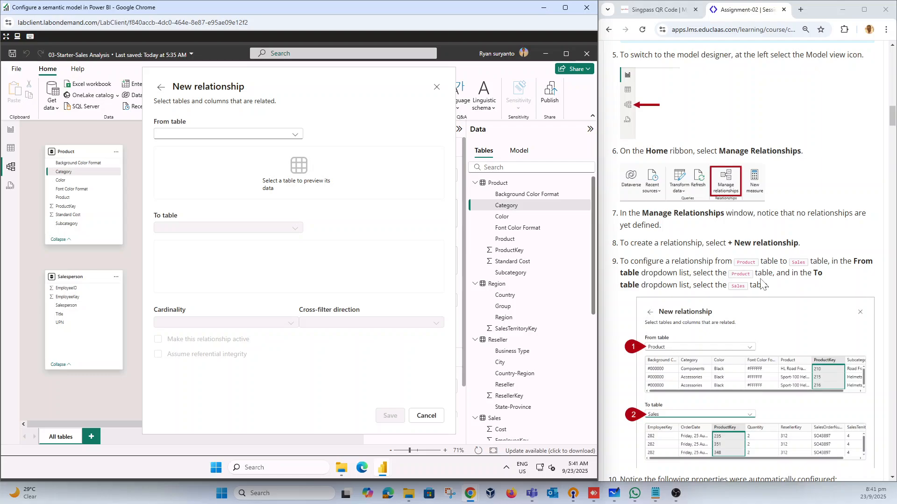
pyautogui.click(295, 135)
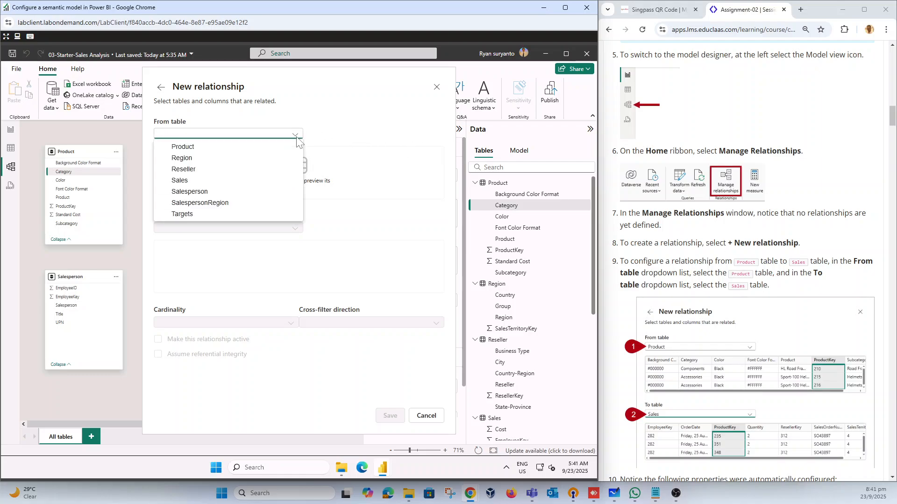
pyautogui.click(198, 147)
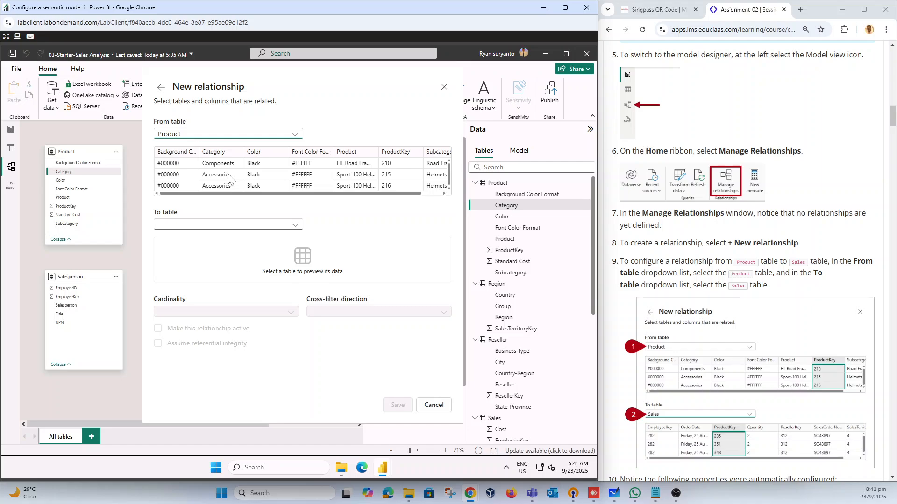
pyautogui.click(292, 228)
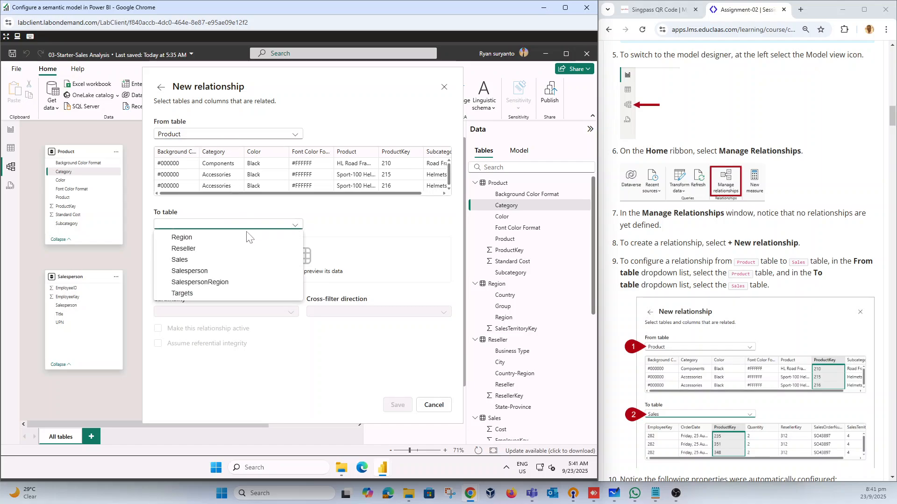
pyautogui.click(177, 264)
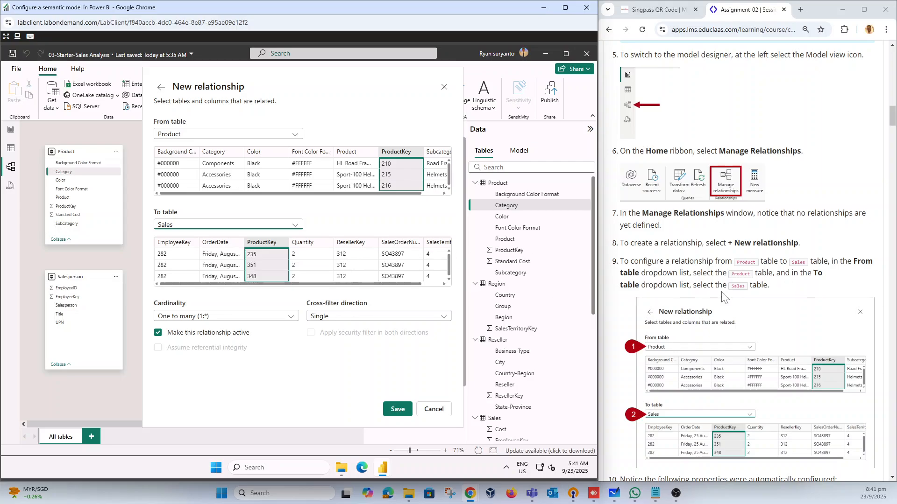
pyautogui.scroll(-2, 724, 297)
pyautogui.scroll(-3, 724, 297)
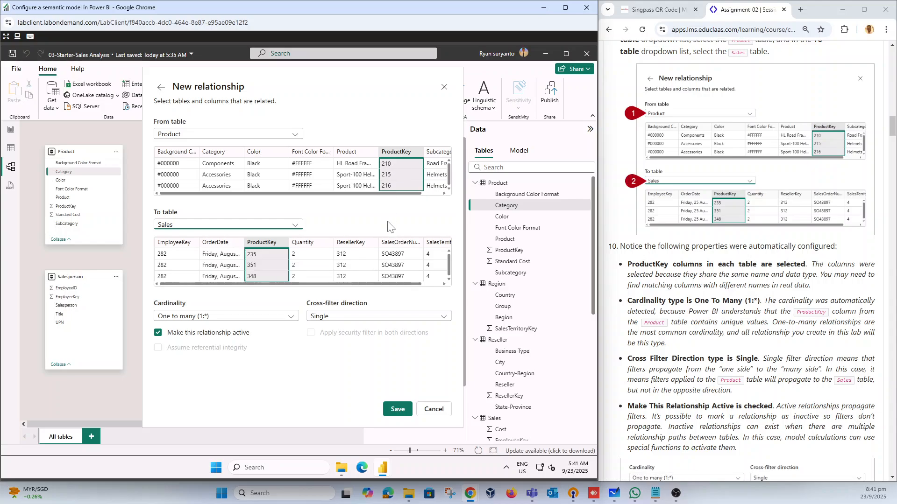
pyautogui.click(394, 410)
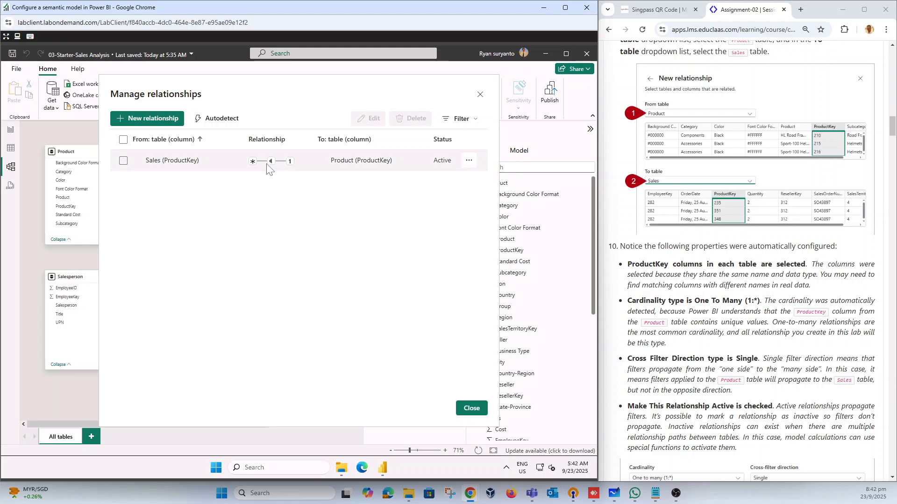
pyautogui.moveTo(275, 167)
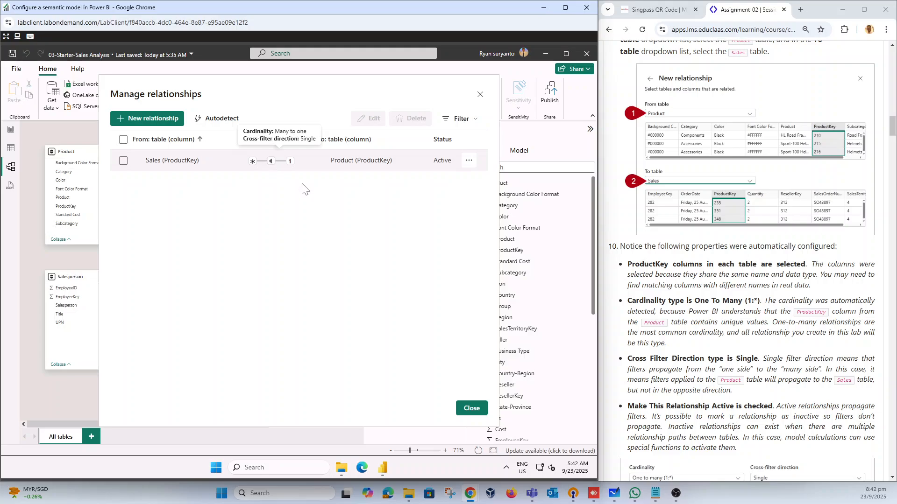
pyautogui.scroll(-1, 747, 257)
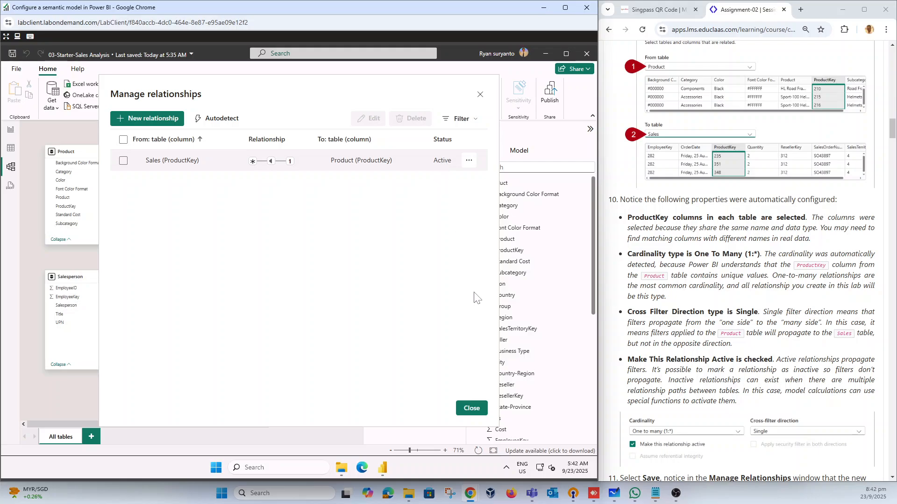
pyautogui.click(473, 408)
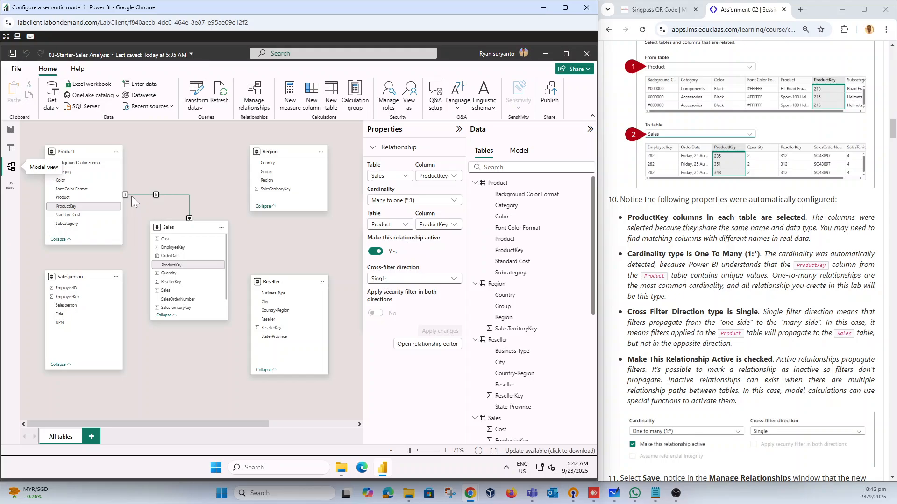
# - Edit the relationship between Sales and Product to make it inactive, and save the change
pyautogui.rightClick(168, 194)
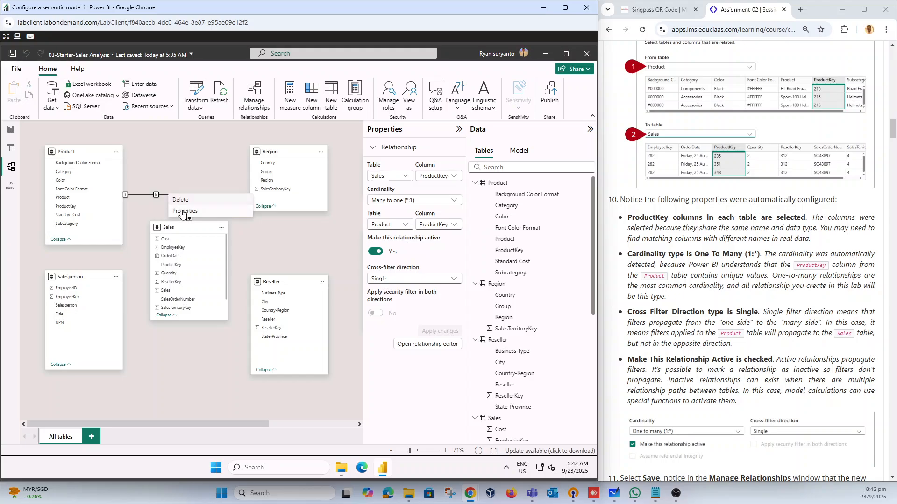
pyautogui.click(183, 212)
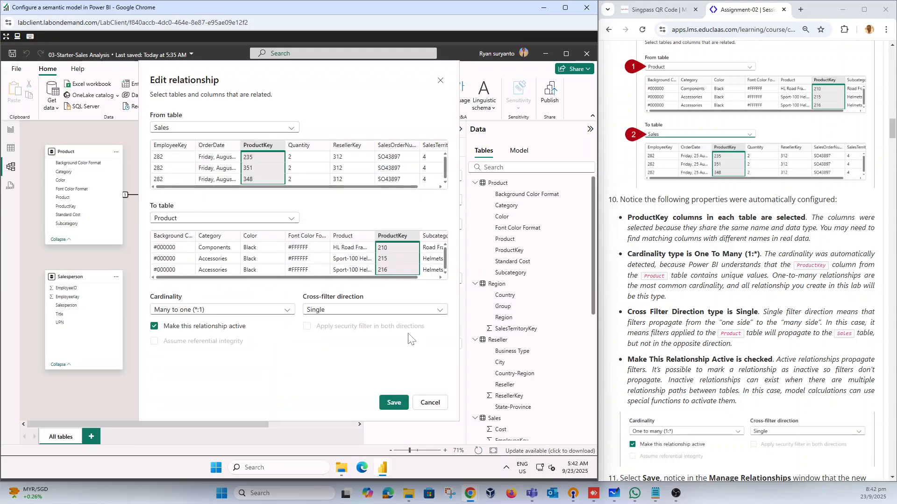
pyautogui.click(154, 326)
pyautogui.click(393, 403)
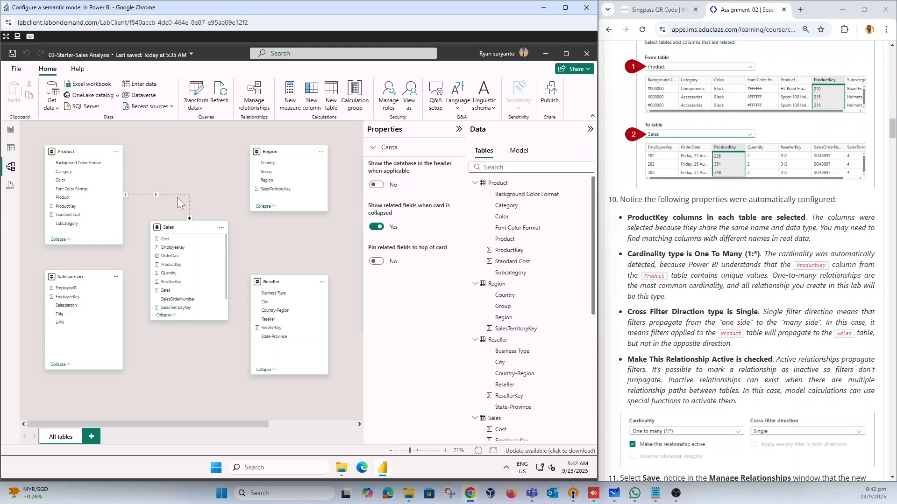
# - Reactivate the relationship between Sales and Product in its properties and save it
pyautogui.click(180, 195)
pyautogui.rightClick(183, 195)
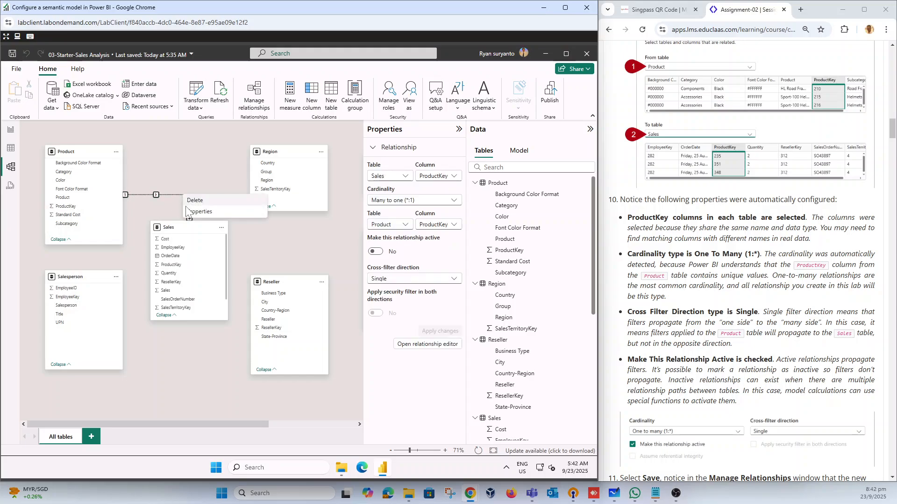
pyautogui.click(187, 211)
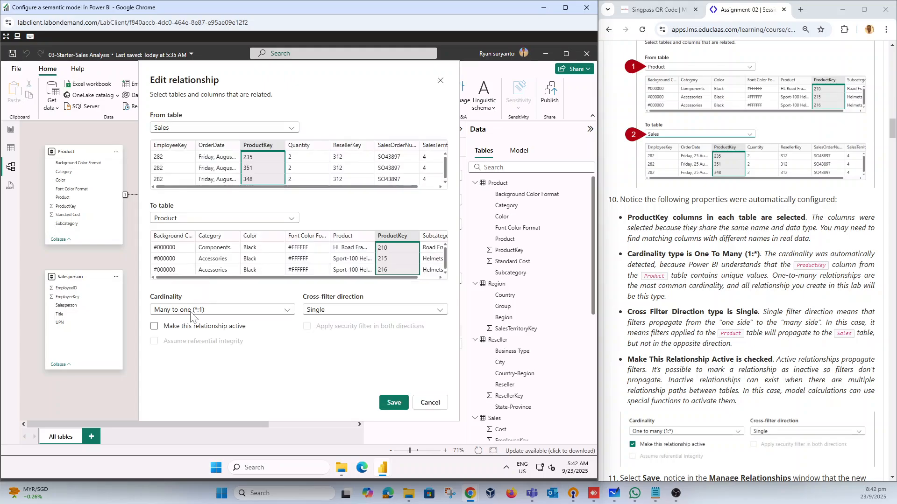
pyautogui.click(393, 403)
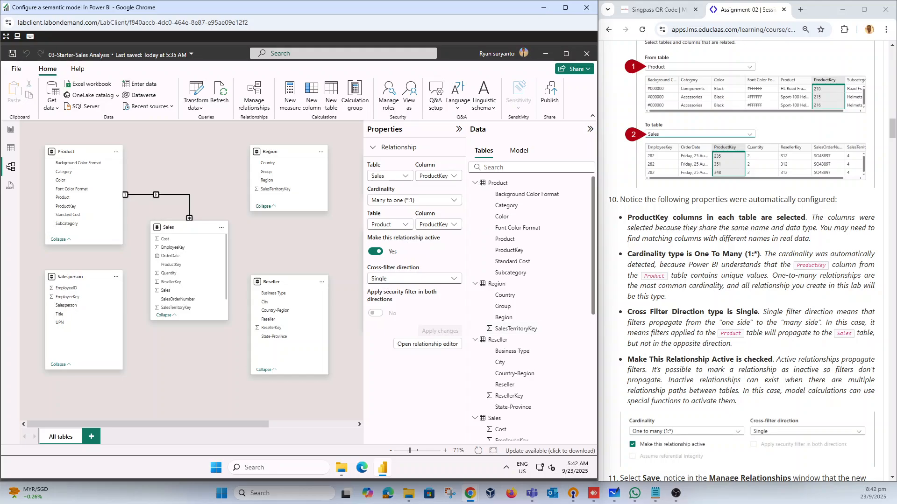
# - Rearrange the model diagram so the Sales table sits above Salesperson and the Product table stands between Sales and Region
pyautogui.scroll(-4, 747, 261)
pyautogui.scroll(-1, 710, 318)
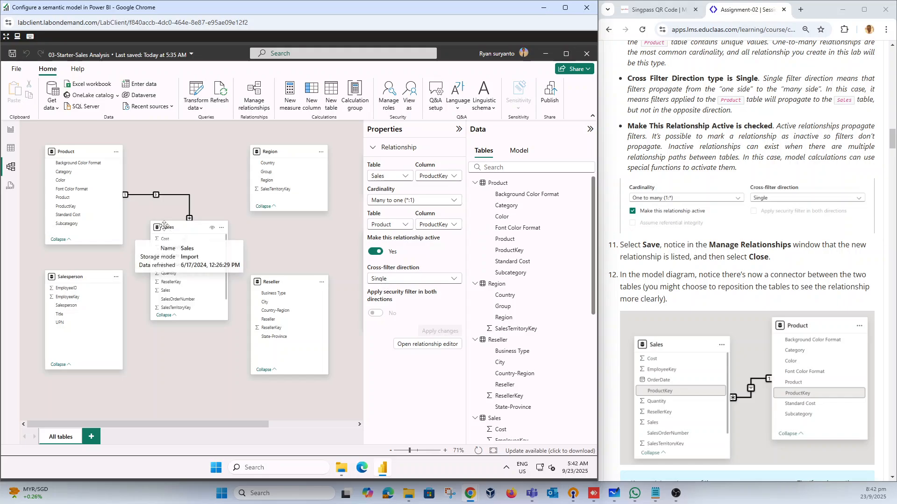
pyautogui.moveTo(73, 151); pyautogui.dragTo(214, 256)
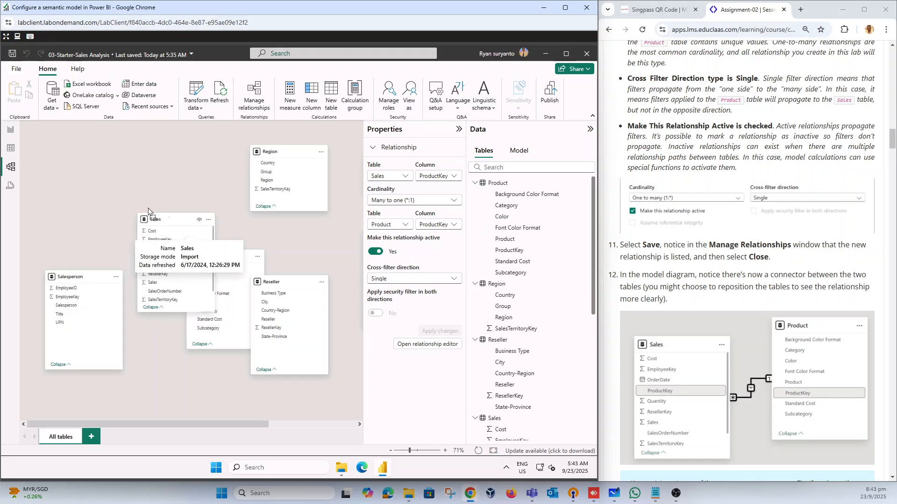
pyautogui.moveTo(184, 228); pyautogui.dragTo(81, 162)
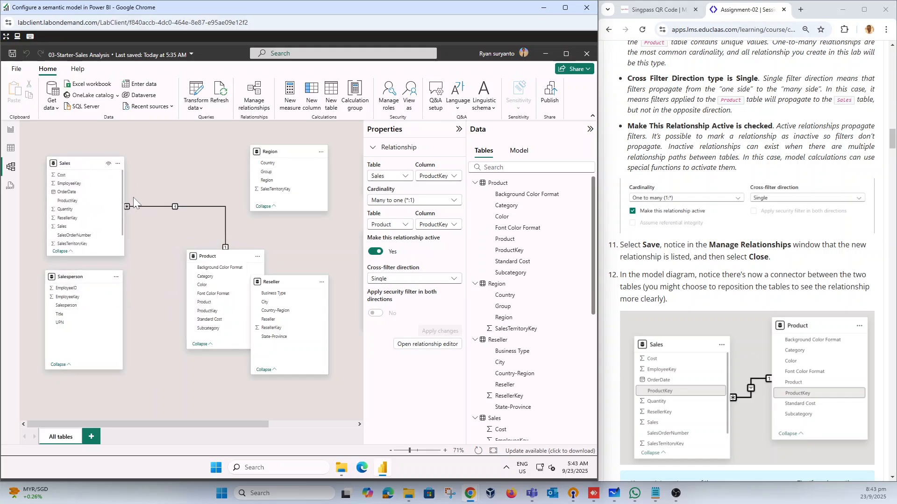
pyautogui.moveTo(217, 260); pyautogui.dragTo(188, 135)
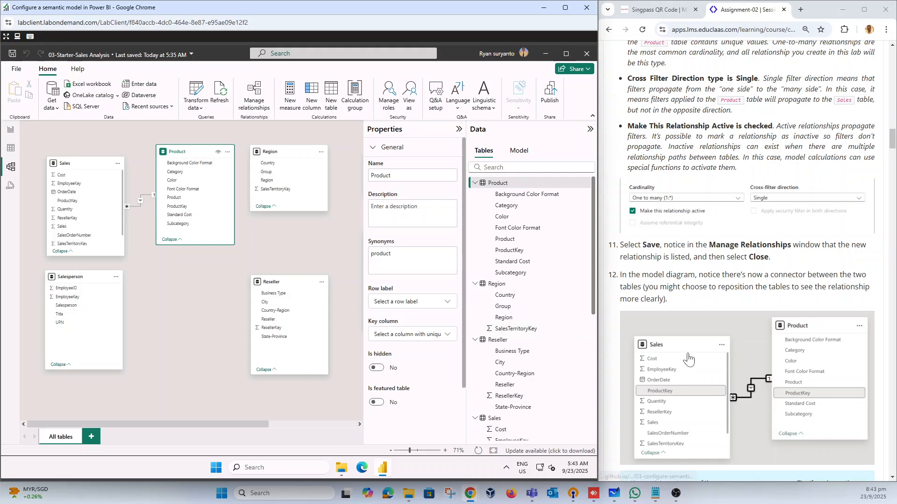
pyautogui.scroll(-4, 717, 374)
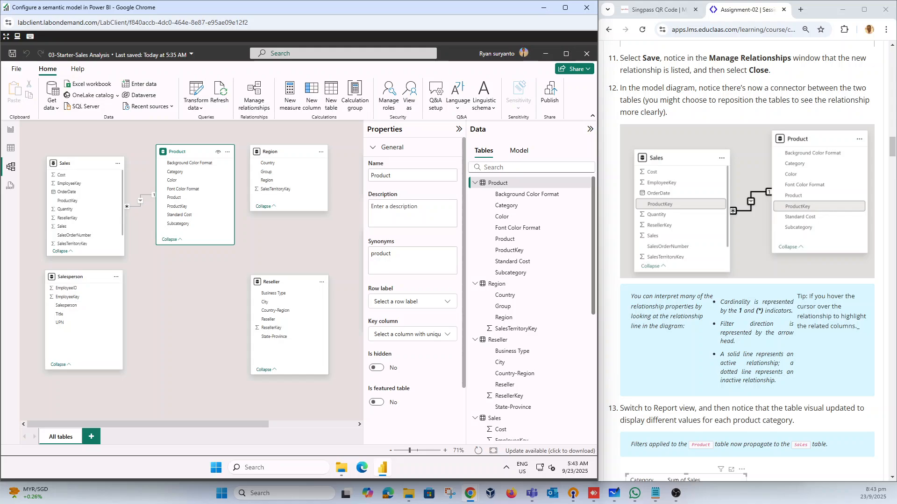
pyautogui.scroll(-4, 747, 261)
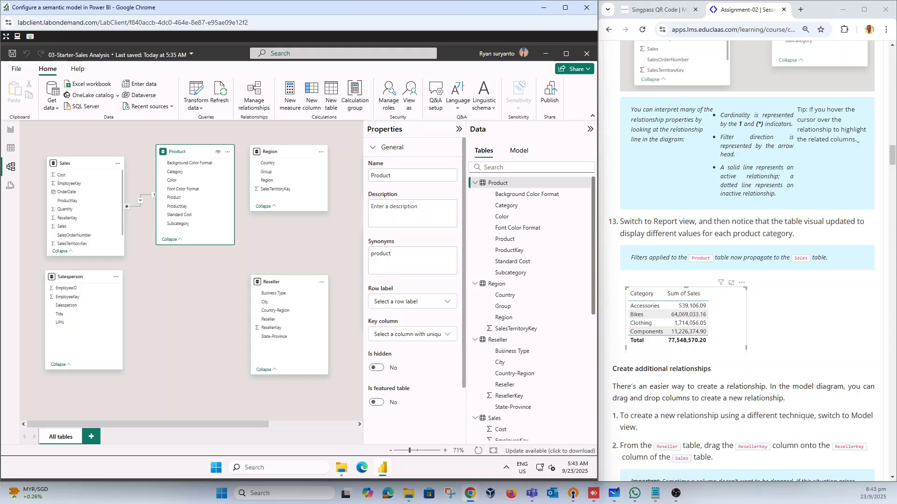
# - Check the sales per product category in the report's table visual and read the lab instructions on creating additional relationships
pyautogui.click(11, 130)
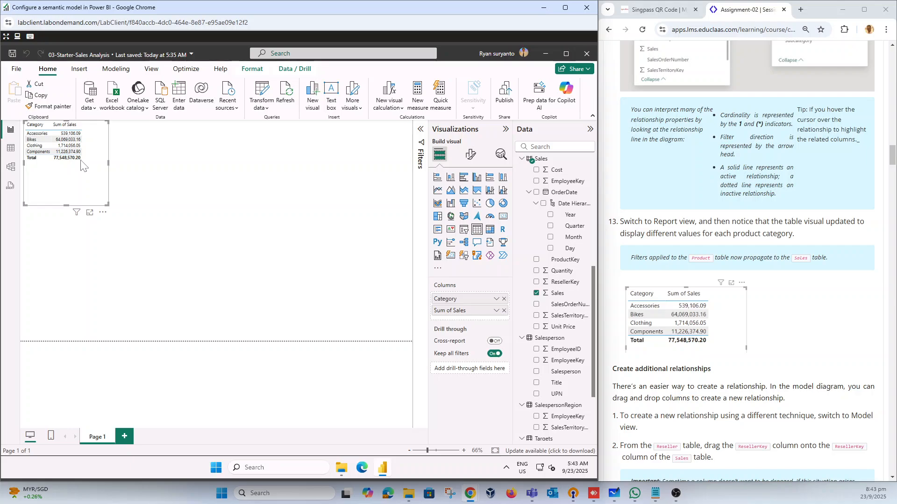
pyautogui.scroll(-3, 668, 258)
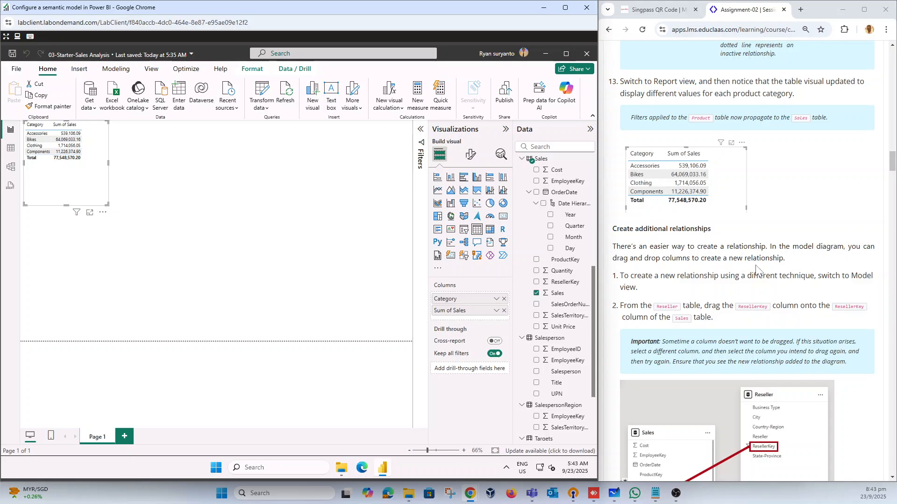
pyautogui.scroll(-2, 756, 267)
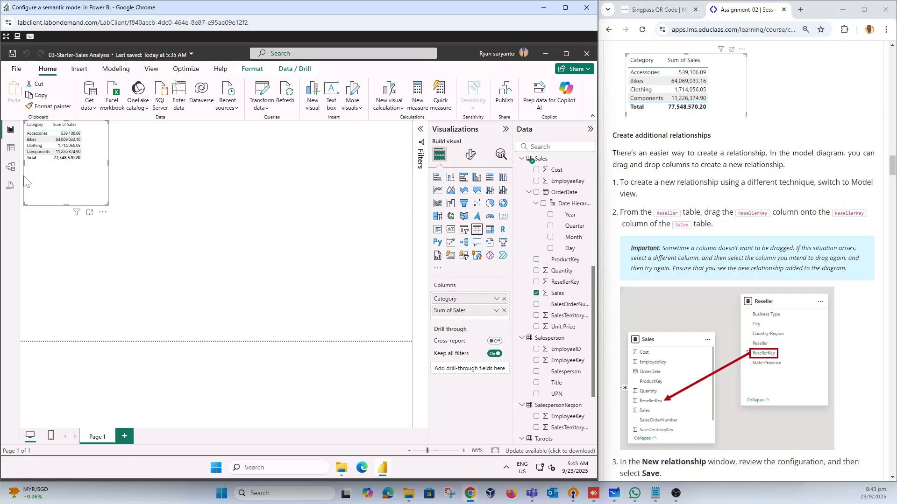
# - In the model diagram, create an active one-to-many, single-direction relationship from Reseller to Sales on ResellerKey and save it
pyautogui.click(11, 167)
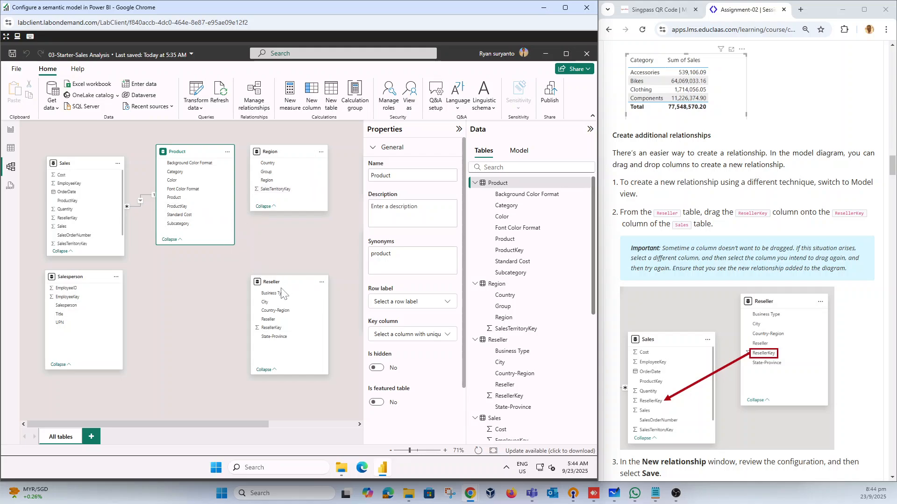
pyautogui.click(282, 328)
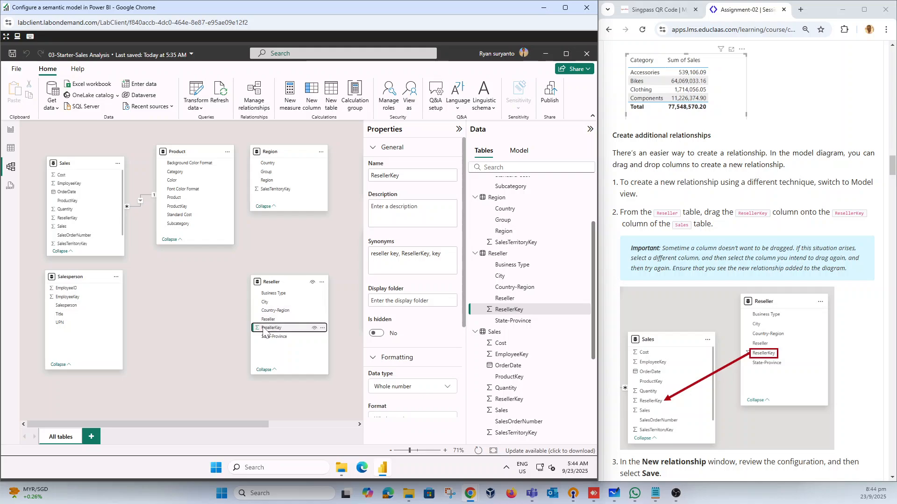
pyautogui.moveTo(264, 333); pyautogui.dragTo(79, 219)
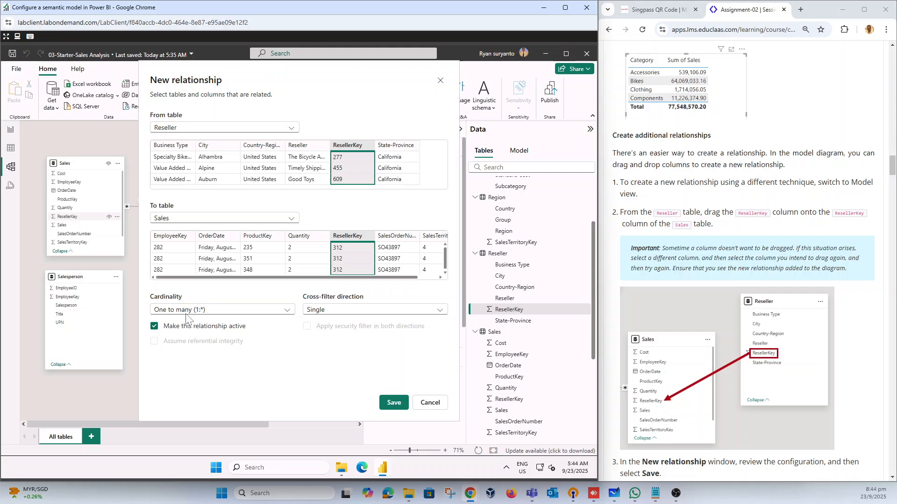
pyautogui.click(393, 402)
# - Create an active one-to-many, single-direction relationship from Region to Sales on SalesTerritoryKey in the model diagram and save it
pyautogui.scroll(-4, 722, 334)
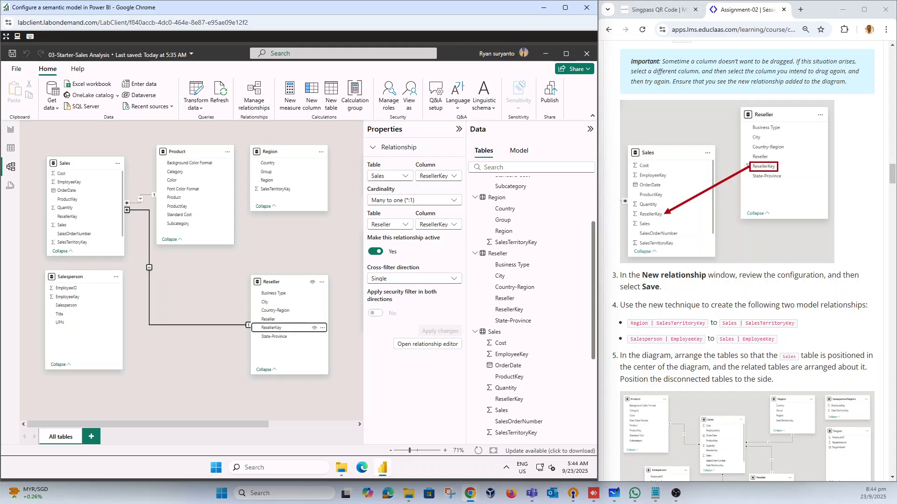
pyautogui.click(279, 190)
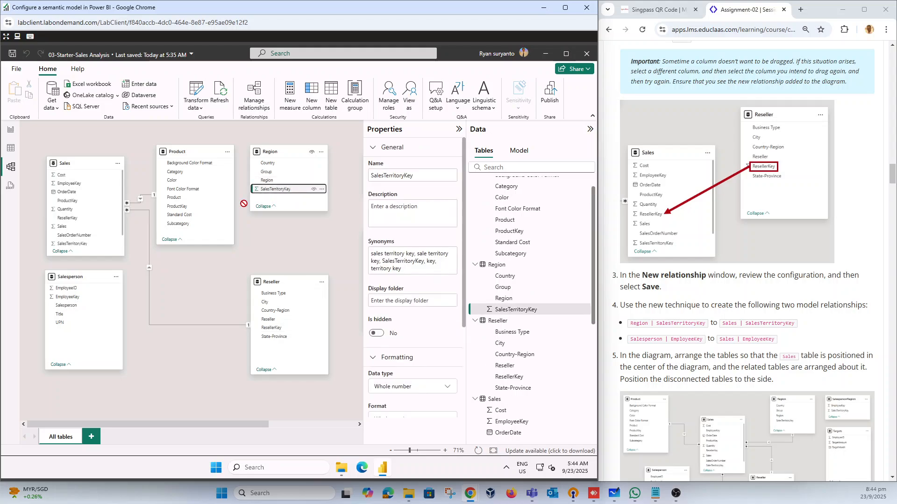
pyautogui.moveTo(244, 204); pyautogui.dragTo(82, 234)
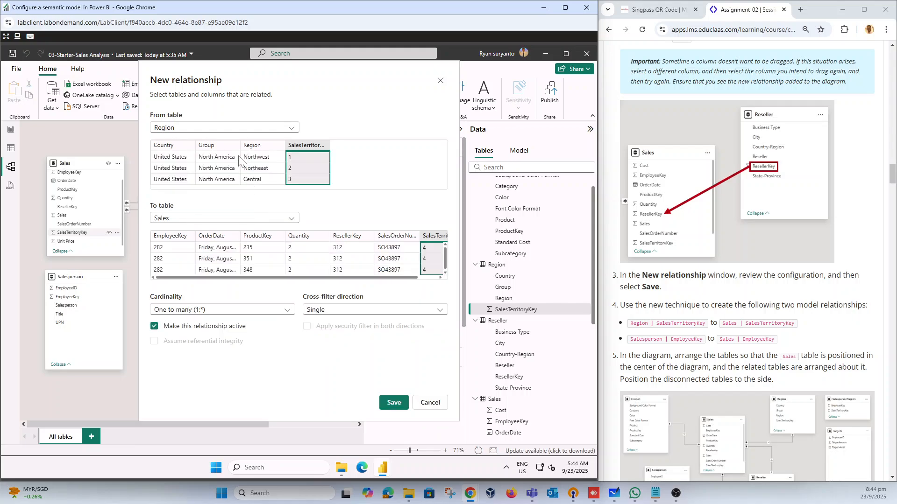
pyautogui.click(392, 404)
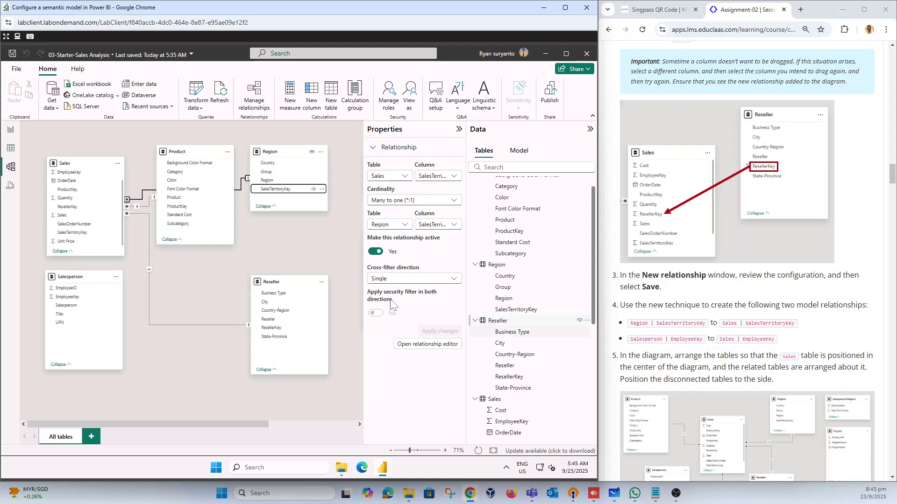
# - Create an active one-to-many, single-direction relationship from Salesperson to Sales on EmployeeKey in the model diagram and save it
pyautogui.click(73, 298)
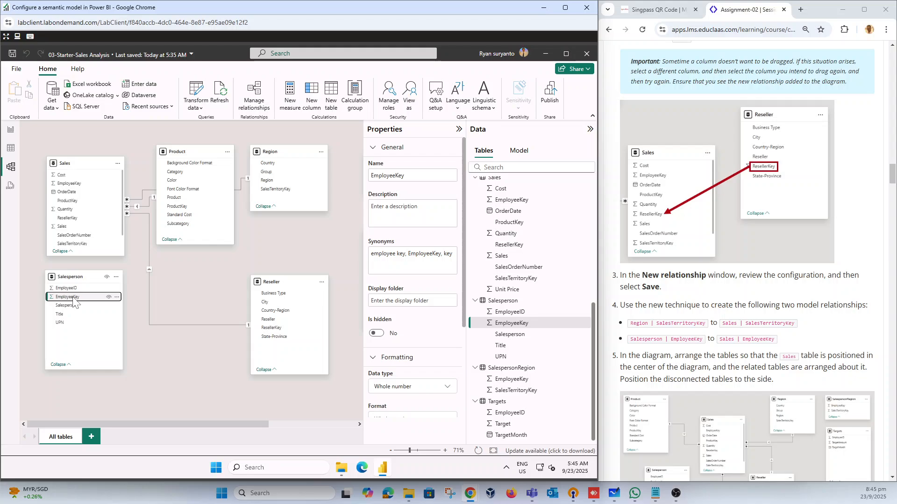
pyautogui.moveTo(75, 299); pyautogui.dragTo(84, 185)
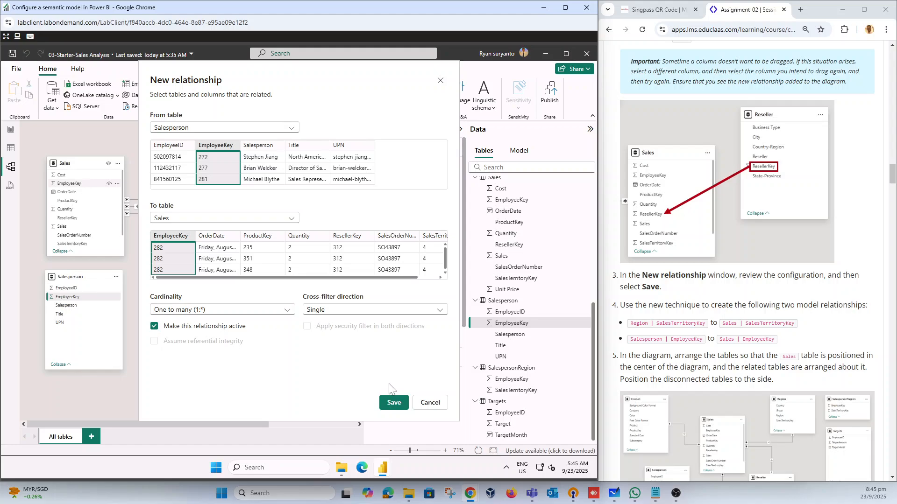
pyautogui.click(392, 404)
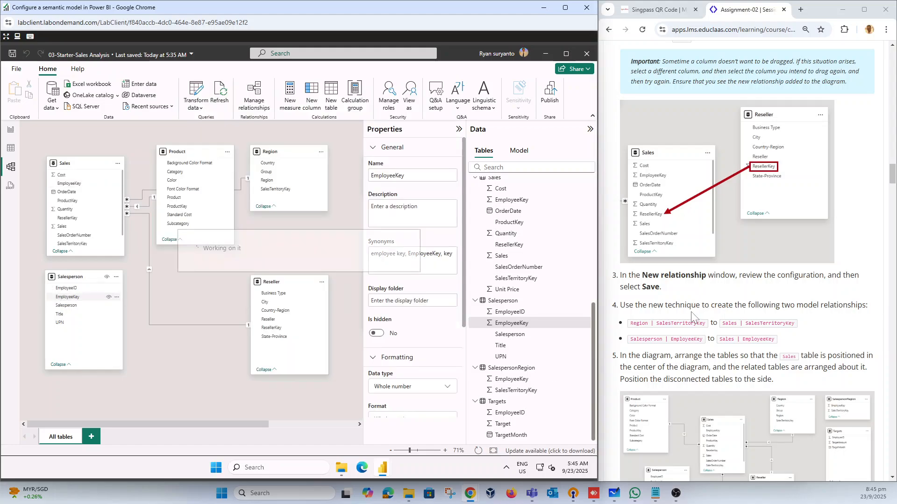
# - Arrange the model diagram with Sales in the center, Product to its upper left and Salesperson to its lower left
pyautogui.scroll(-4, 691, 314)
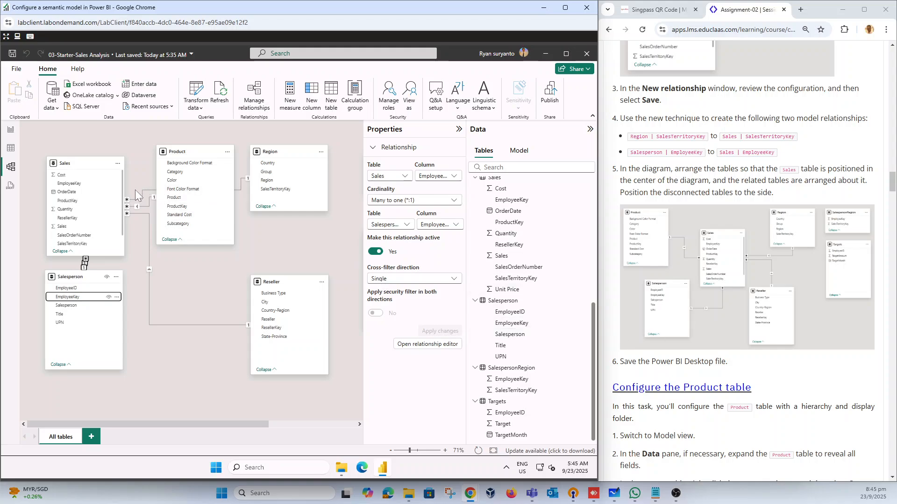
pyautogui.moveTo(84, 163)
pyautogui.mouseDown()
pyautogui.moveTo(201, 236)
pyautogui.moveTo(192, 229)
pyautogui.mouseUp()
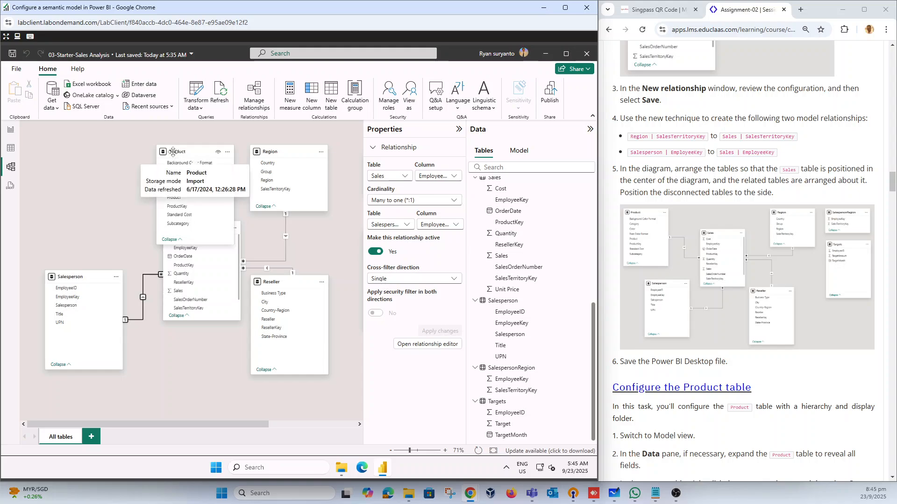
pyautogui.moveTo(173, 152); pyautogui.dragTo(91, 154)
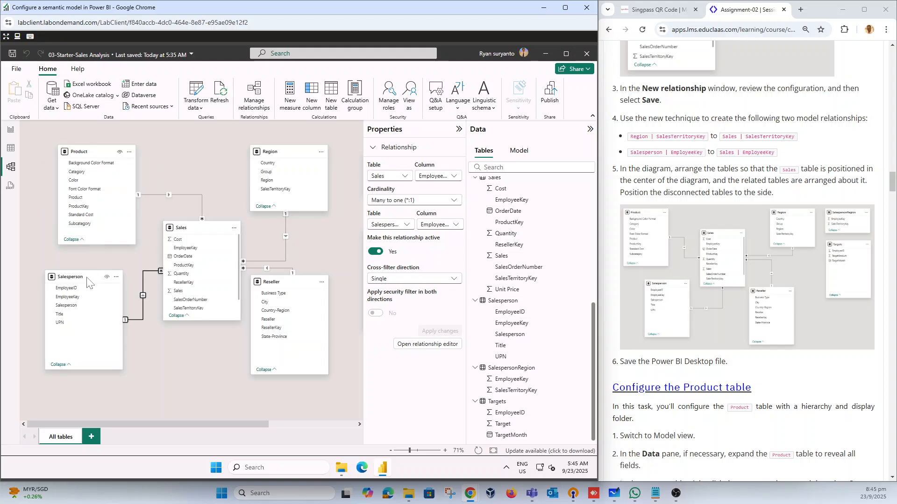
pyautogui.moveTo(75, 282); pyautogui.dragTo(99, 314)
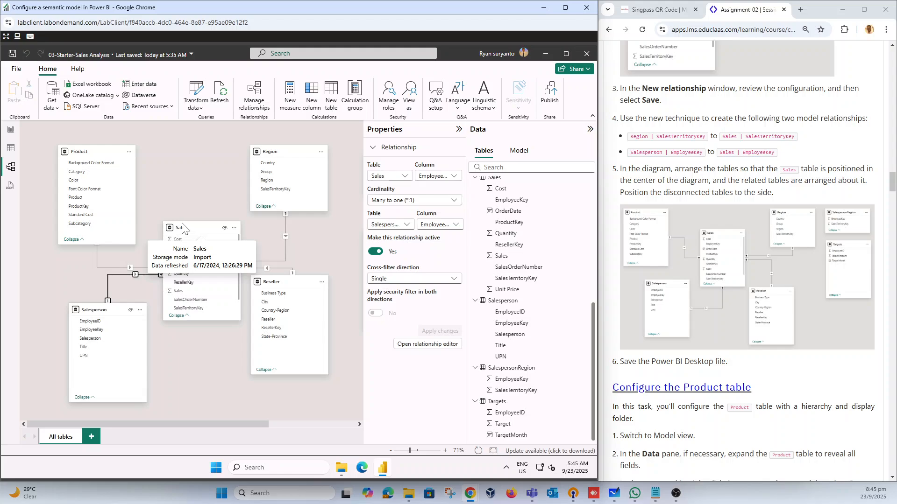
# - Hide the object properties so the whole model diagram is in view, and save the Power BI Desktop file
pyautogui.click(288, 240)
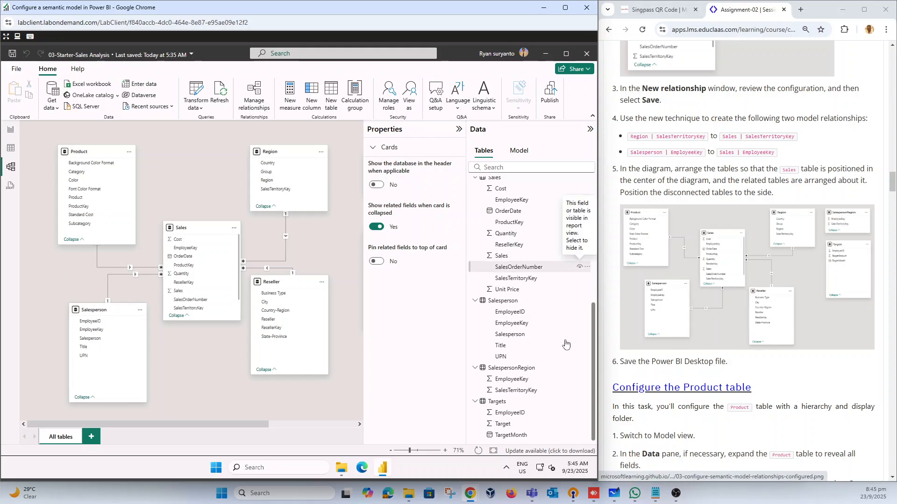
pyautogui.click(459, 129)
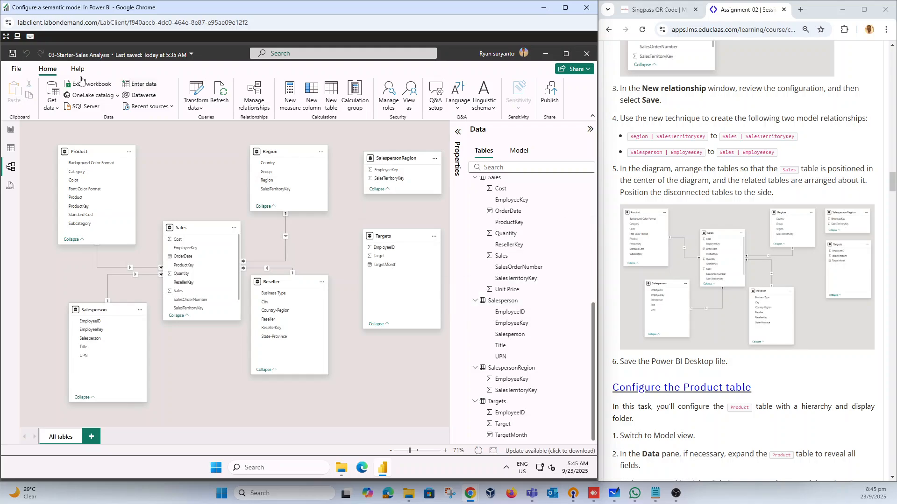
pyautogui.click(14, 54)
# - Collapse the Region, Reseller, Sales, Salesperson, SalespersonRegion and Targets tables in the field list, leaving only Product expanded
pyautogui.scroll(-1, 778, 359)
pyautogui.scroll(-4, 778, 359)
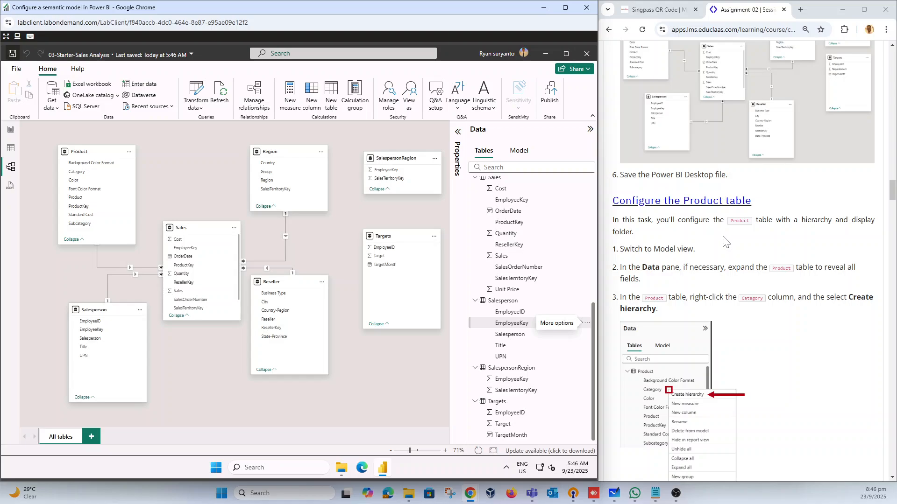
pyautogui.scroll(-1, 725, 241)
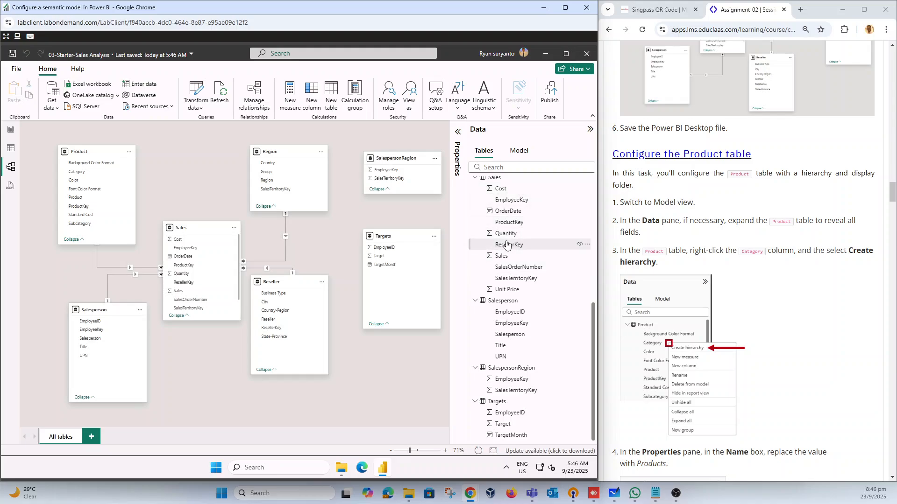
pyautogui.scroll(5, 506, 244)
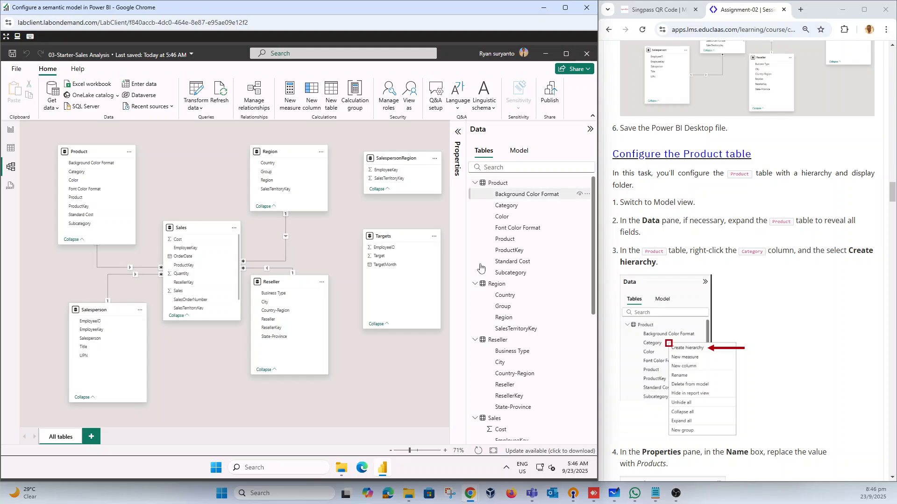
pyautogui.click(475, 284)
pyautogui.click(475, 295)
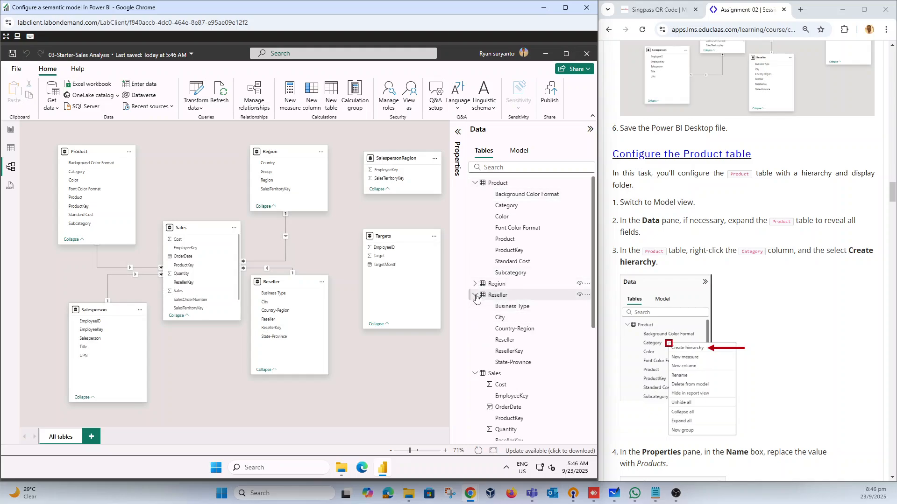
pyautogui.click(475, 307)
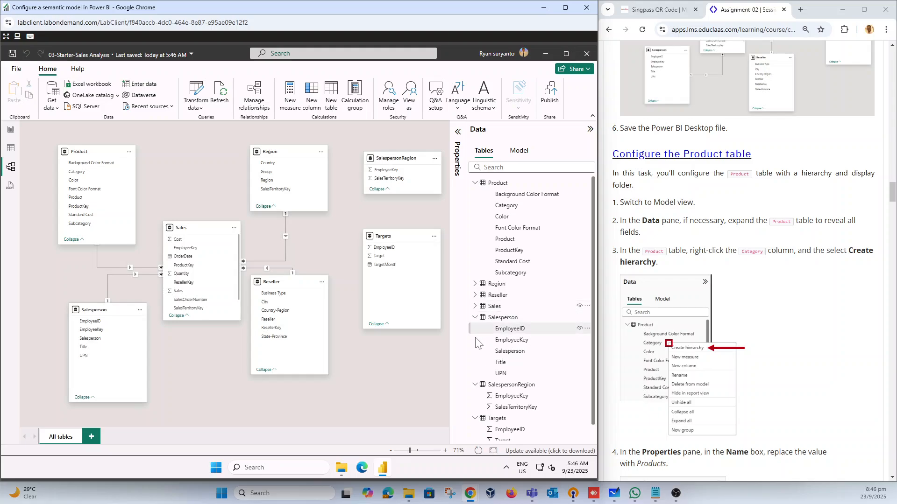
pyautogui.click(475, 318)
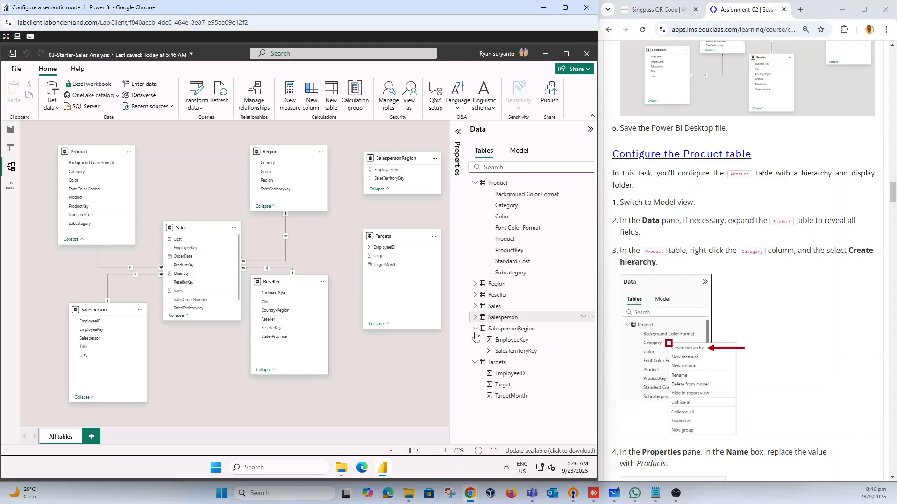
pyautogui.click(475, 363)
pyautogui.click(475, 329)
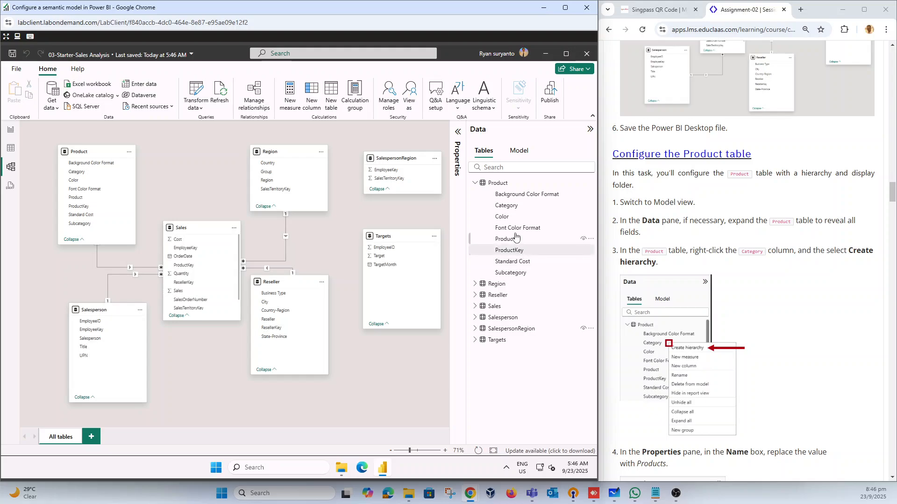
# - Create a hierarchy from the Category column of the Product table
pyautogui.rightClick(510, 209)
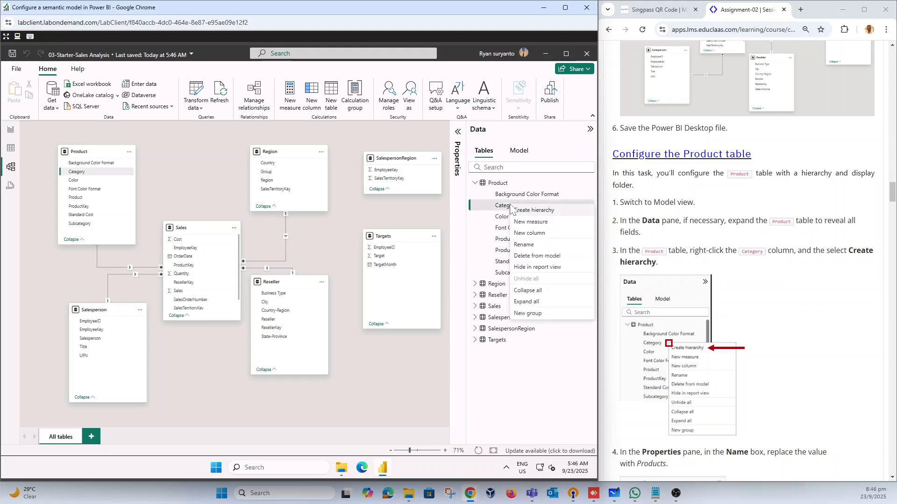
pyautogui.click(539, 211)
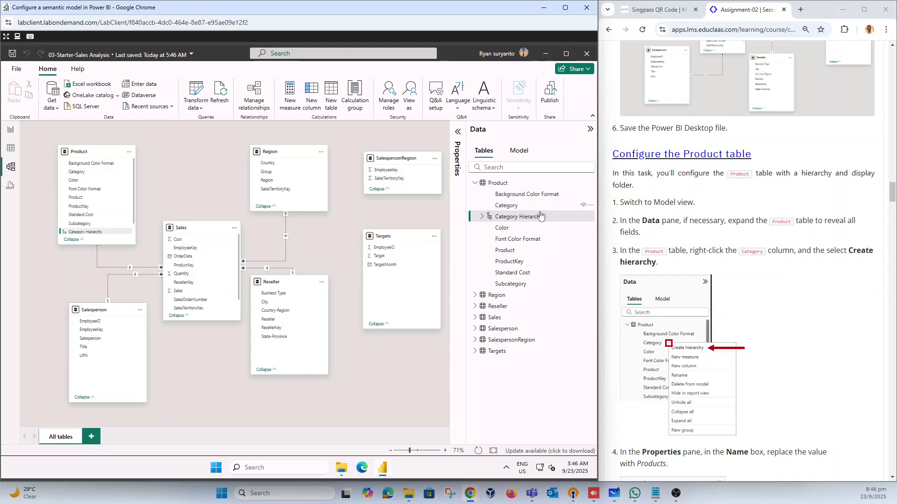
pyautogui.click(482, 217)
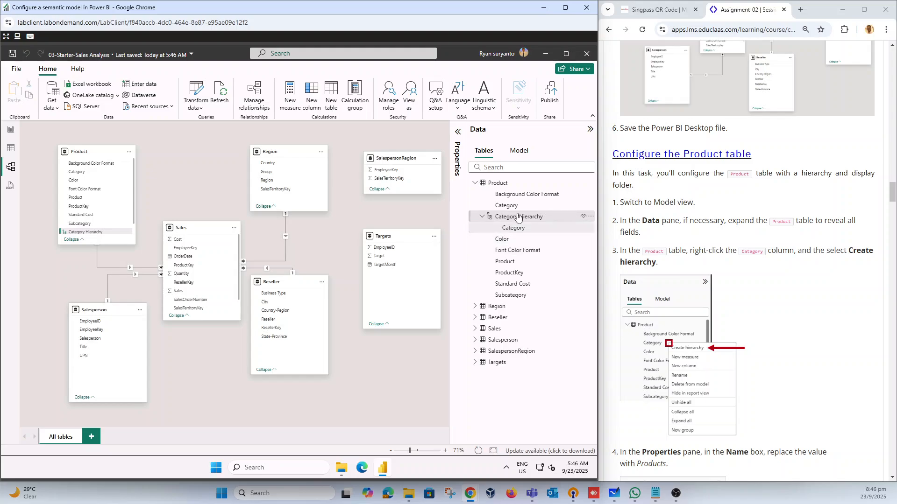
# - Rename the new hierarchy in the Product table as Products, and bring up the lab instructions for adding its levels
pyautogui.scroll(-3, 726, 331)
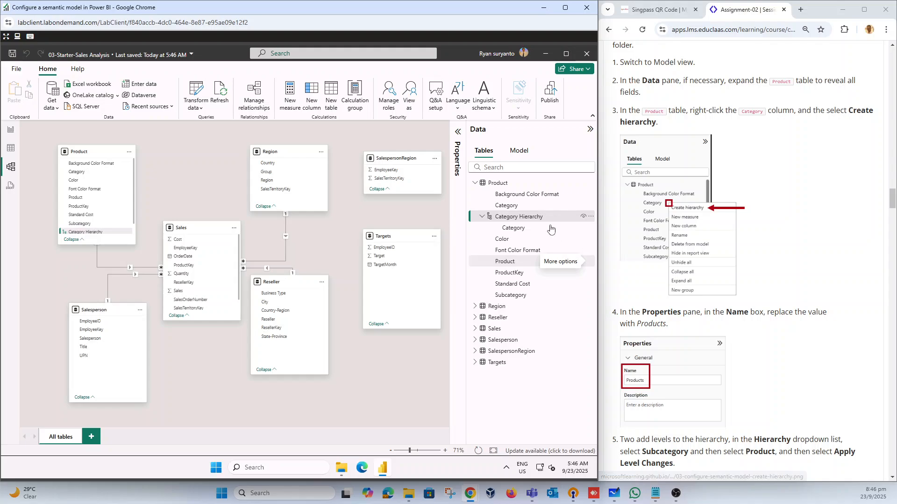
pyautogui.click(457, 131)
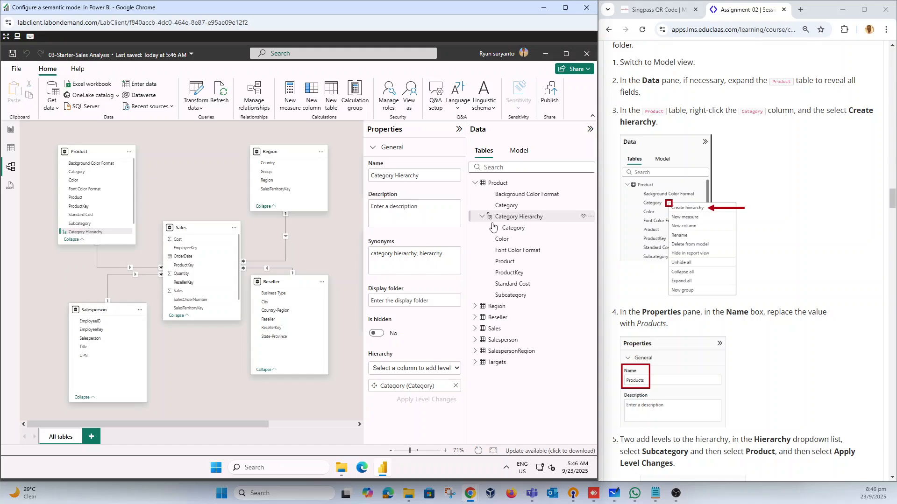
pyautogui.click(422, 176)
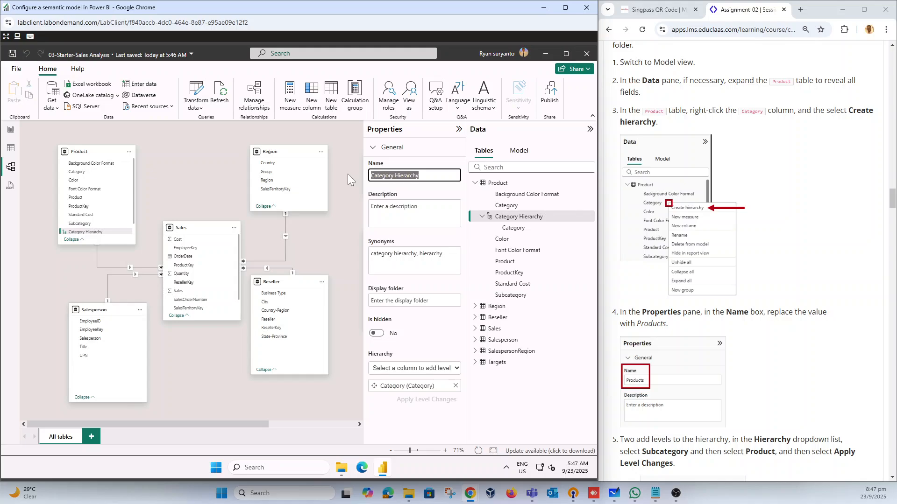
pyautogui.press('BackSpace')
pyautogui.press('BackSpace')
pyautogui.press('BackSpace')
pyautogui.press('BackSpace')
pyautogui.press('BackSpace')
pyautogui.press('BackSpace')
pyautogui.press('BackSpace')
pyautogui.press('BackSpace')
pyautogui.press('BackSpace')
pyautogui.press('BackSpace')
pyautogui.press('BackSpace')
pyautogui.press('BackSpace')
pyautogui.press('BackSpace')
pyautogui.press('BackSpace')
pyautogui.press('BackSpace')
pyautogui.press('BackSpace')
pyautogui.press('BackSpace')
pyautogui.press('BackSpace')
pyautogui.write('Products')
pyautogui.click(421, 184)
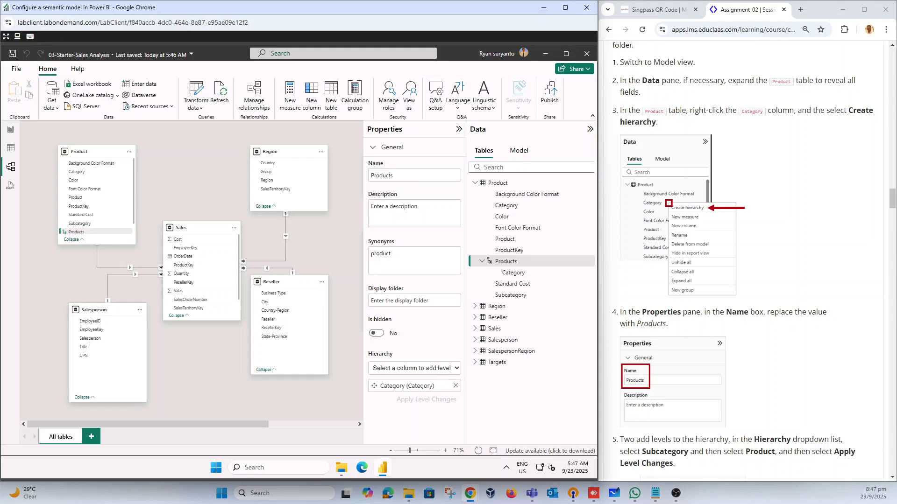
pyautogui.click(394, 176)
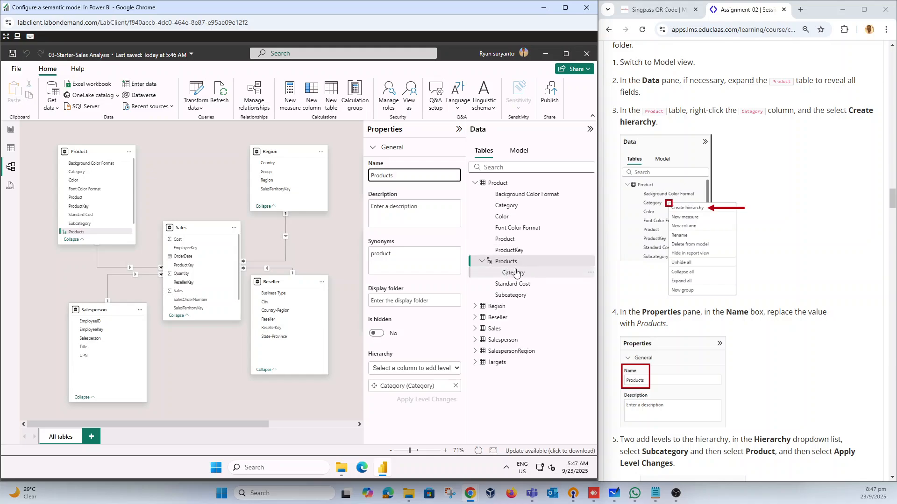
pyautogui.scroll(-3, 699, 366)
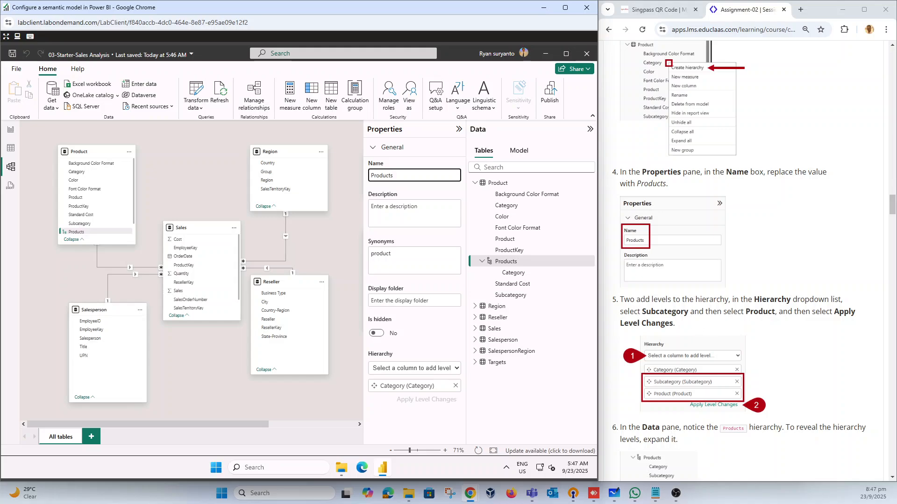
# - Add Subcategory as the second level of the Products hierarchy in the Product table
pyautogui.moveTo(624, 299); pyautogui.dragTo(629, 299)
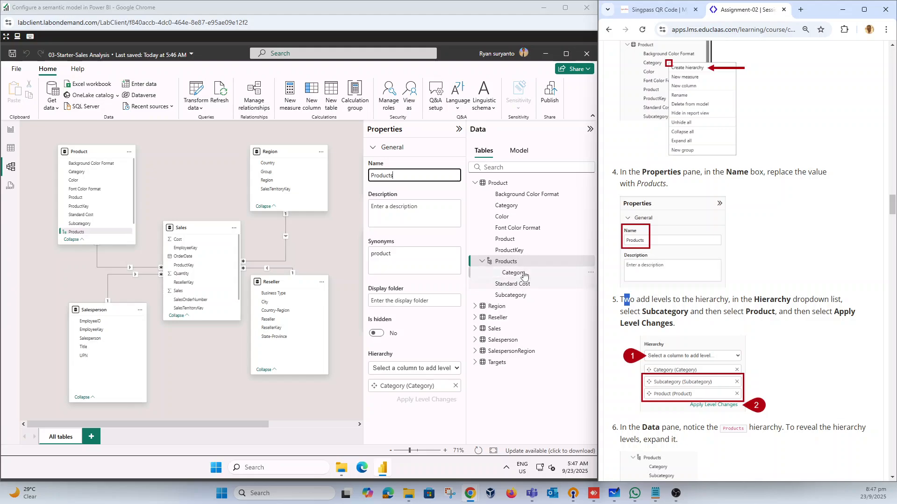
pyautogui.click(521, 295)
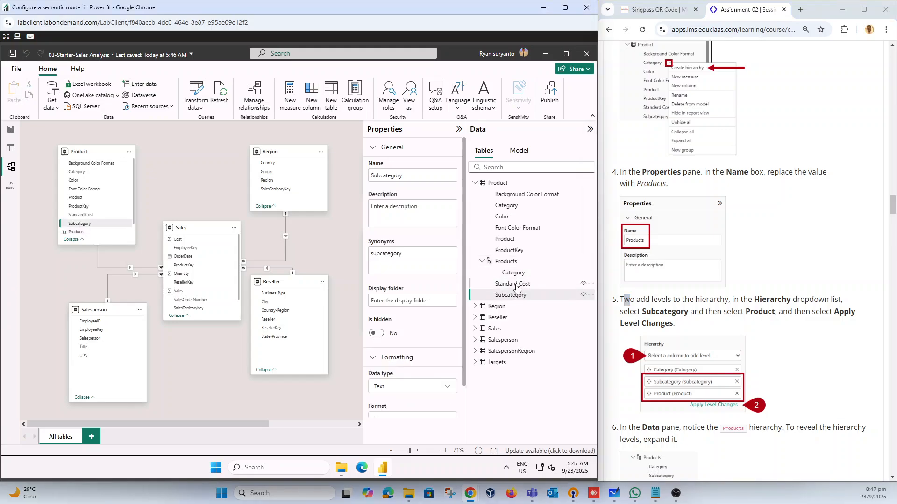
pyautogui.click(514, 262)
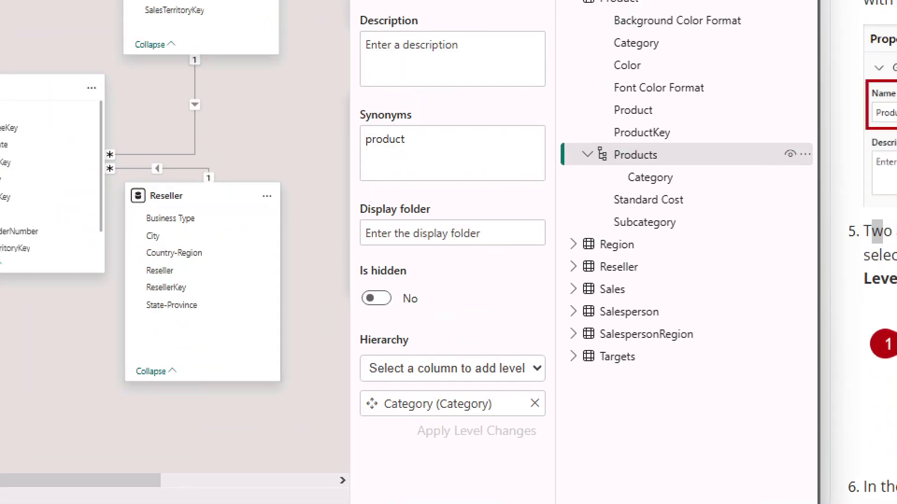
pyautogui.moveTo(446, 313)
pyautogui.mouseDown()
pyautogui.moveTo(447, 430)
pyautogui.moveTo(407, 305)
pyautogui.moveTo(378, 306)
pyautogui.mouseUp()
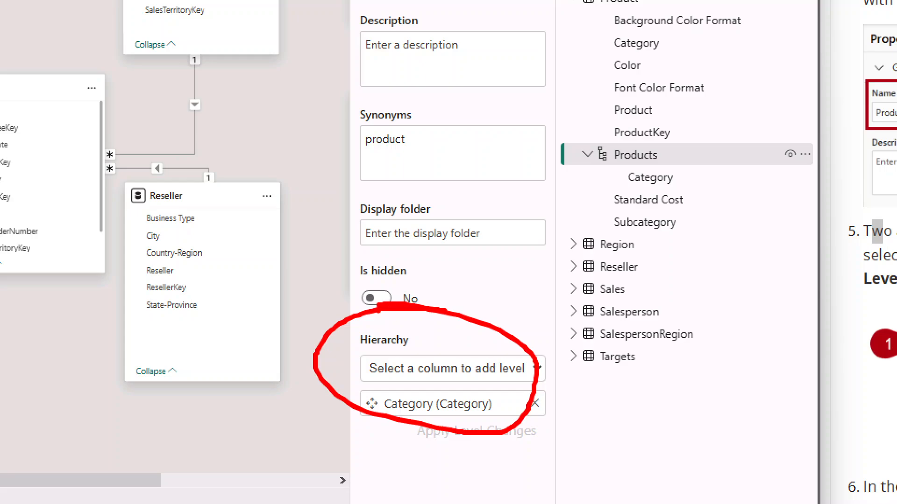
pyautogui.press('Escape')
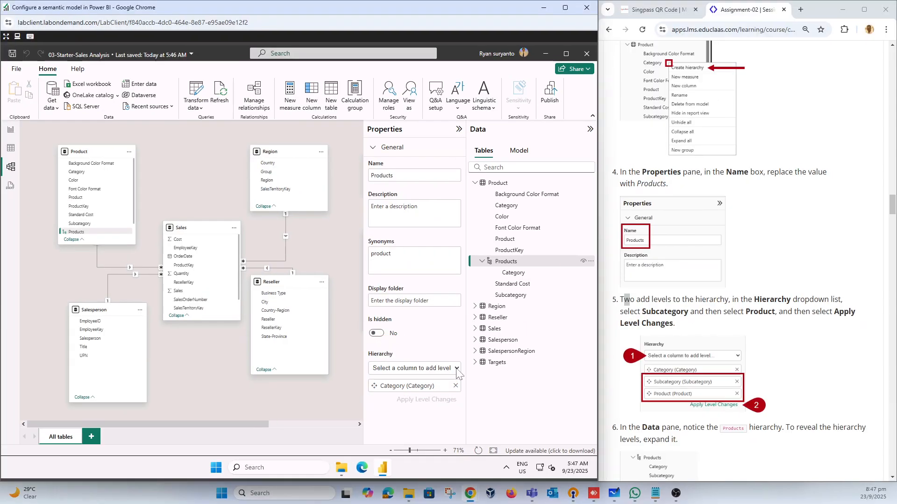
pyautogui.click(457, 369)
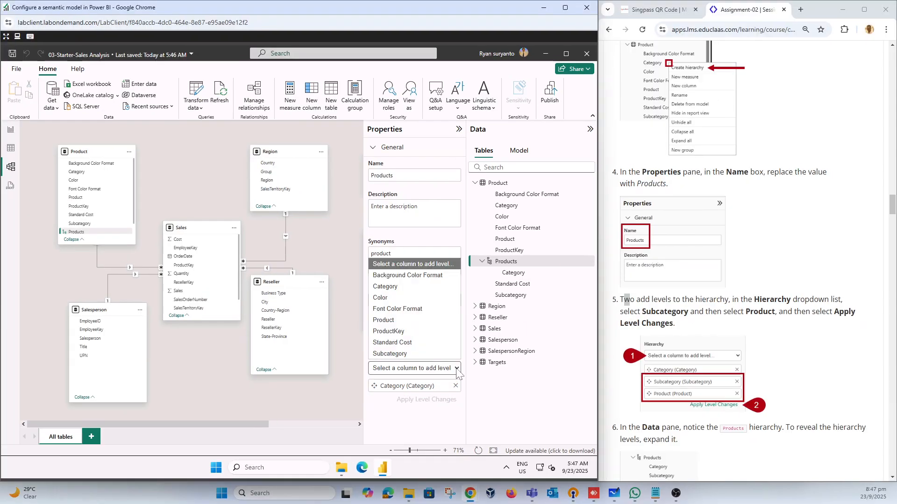
pyautogui.click(413, 354)
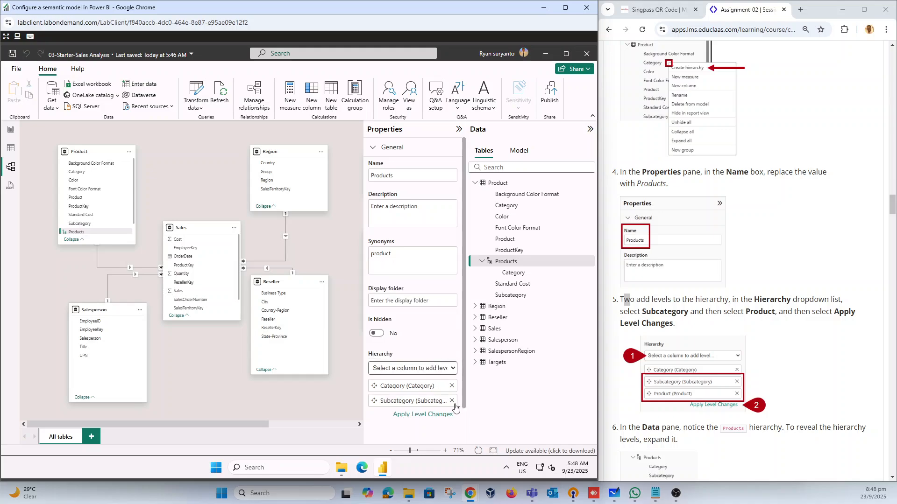
# - Add Product as the third level of the Products hierarchy and apply the level changes
pyautogui.click(452, 369)
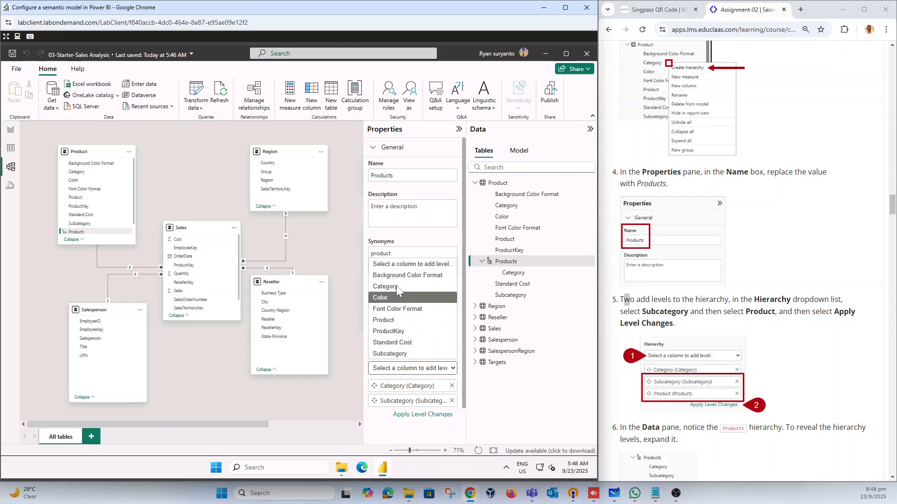
pyautogui.click(387, 320)
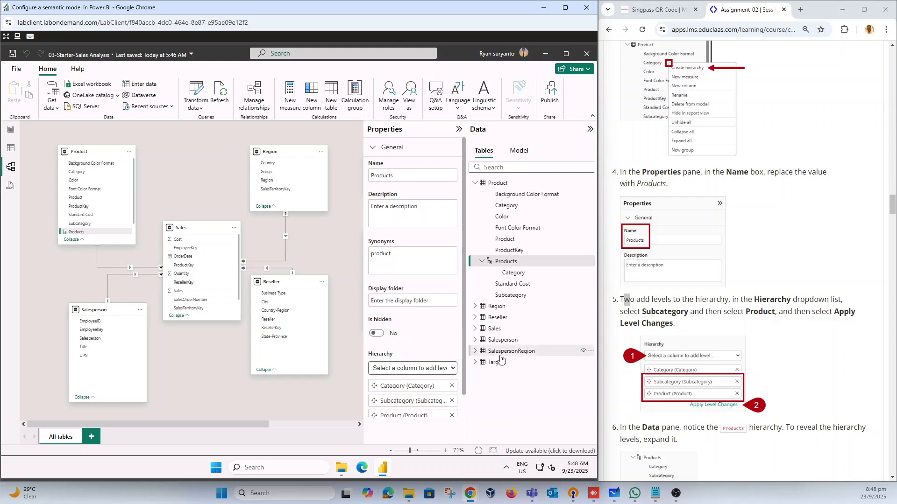
pyautogui.moveTo(465, 385); pyautogui.dragTo(468, 411)
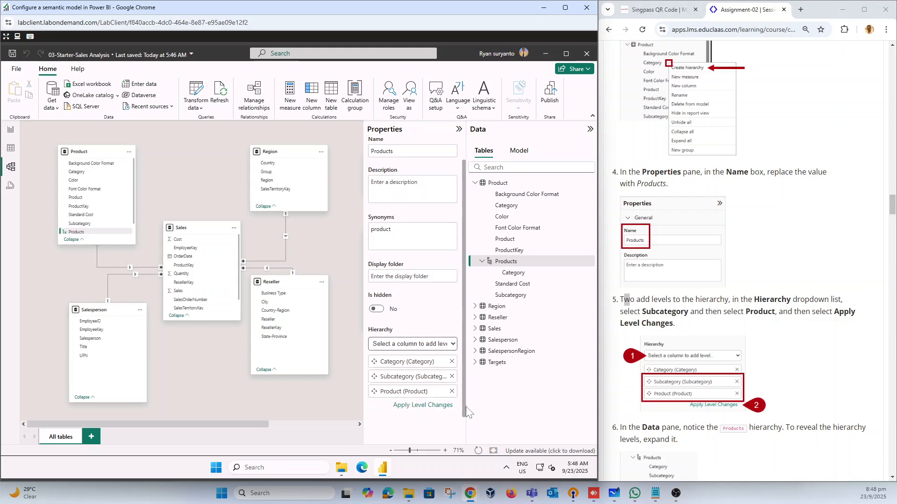
pyautogui.hotkey('ctrl', '1')
pyautogui.click(382, 334)
pyautogui.moveTo(356, 308)
pyautogui.mouseDown()
pyautogui.moveTo(329, 350)
pyautogui.moveTo(525, 484)
pyautogui.moveTo(383, 295)
pyautogui.moveTo(359, 312)
pyautogui.mouseUp()
pyautogui.press('Escape')
pyautogui.scroll(-3, 745, 362)
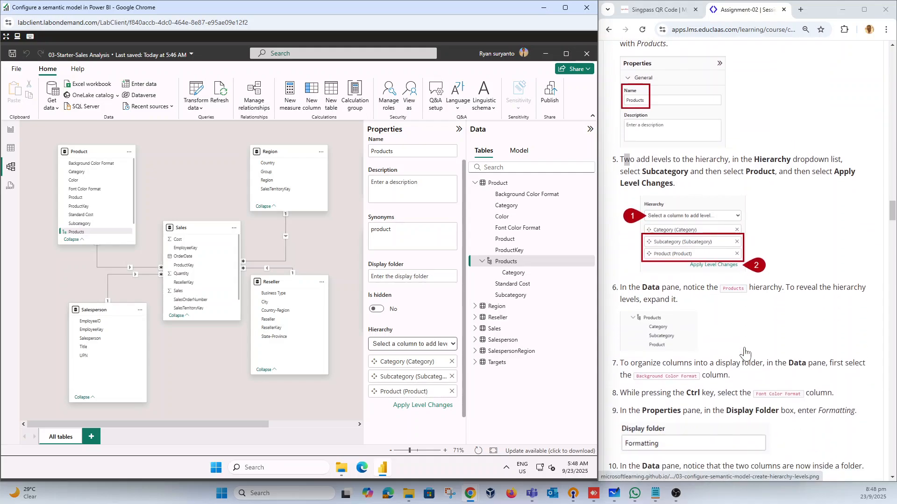
pyautogui.click(432, 405)
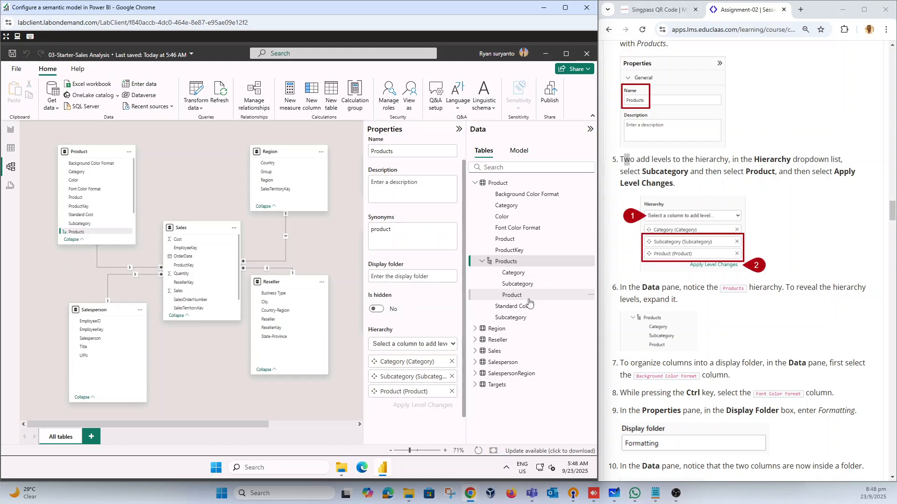
# - Put the Background Color Format column of the Product table into a display folder named Formatting
pyautogui.scroll(-3, 653, 326)
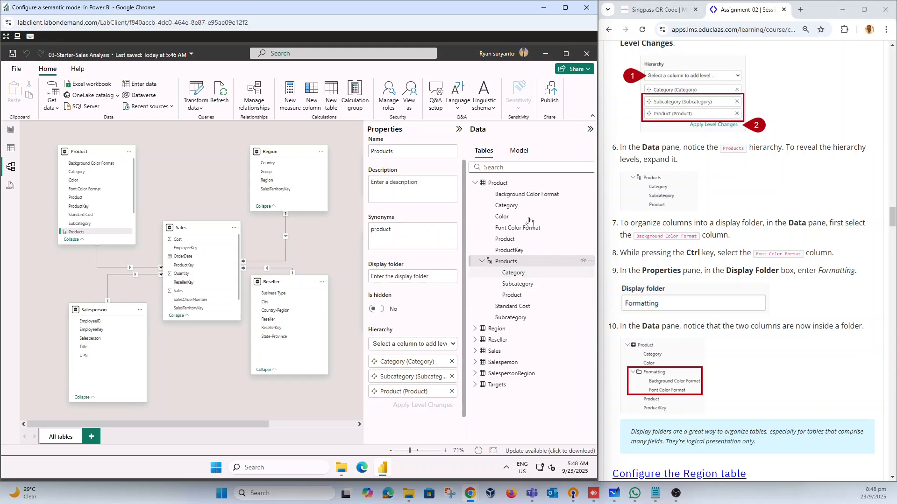
pyautogui.click(526, 197)
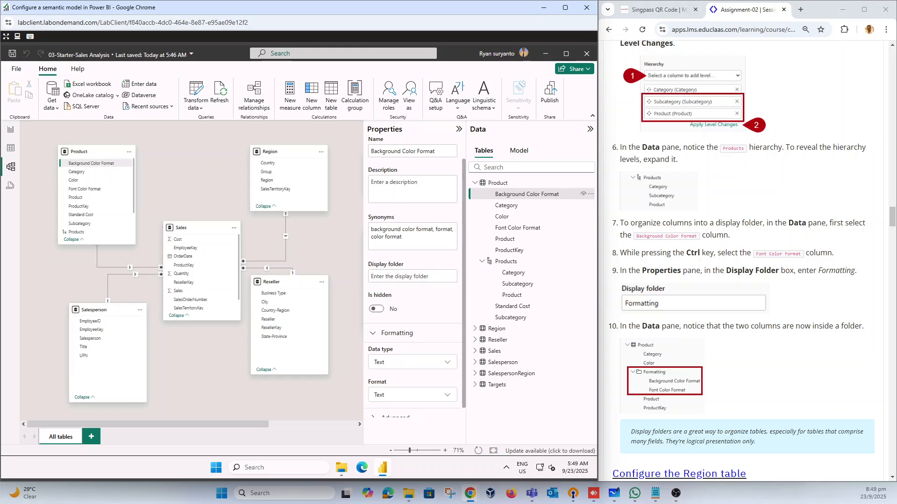
pyautogui.click(413, 276)
pyautogui.write('Formatting')
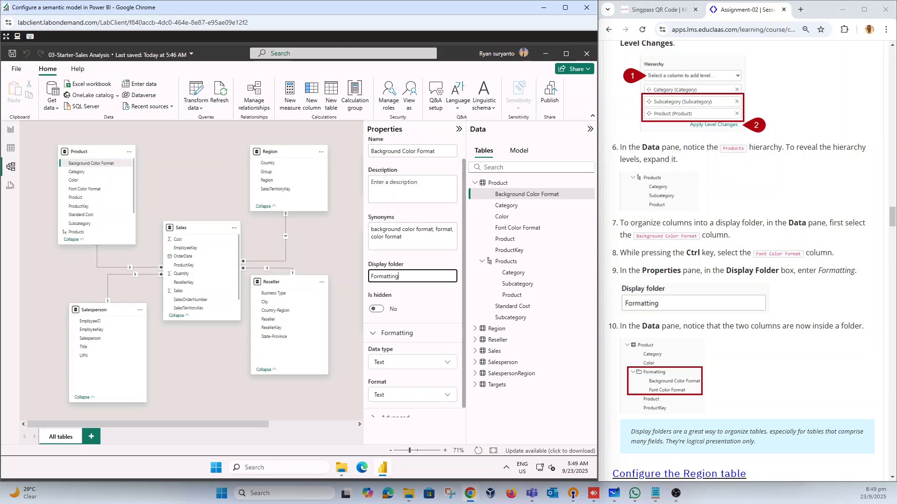
pyautogui.press('Return')
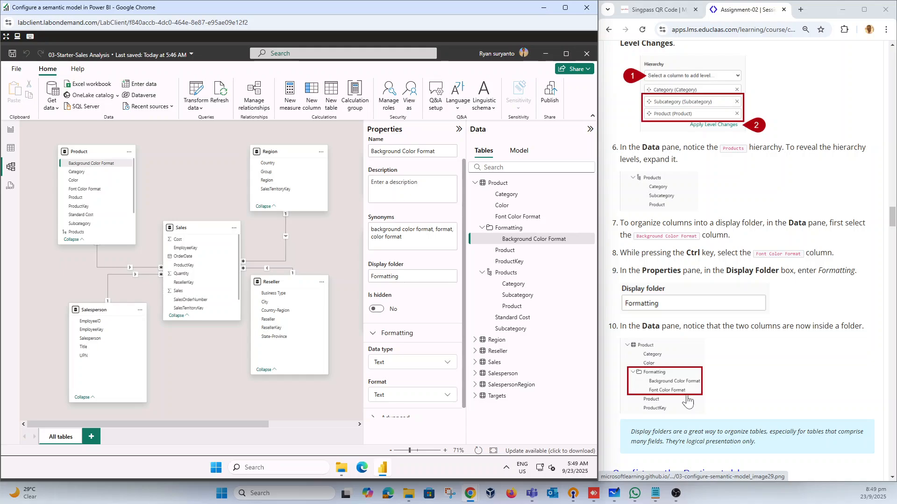
# - Assign the Font Color Format column of the Product table to the Formatting display folder
pyautogui.click(516, 217)
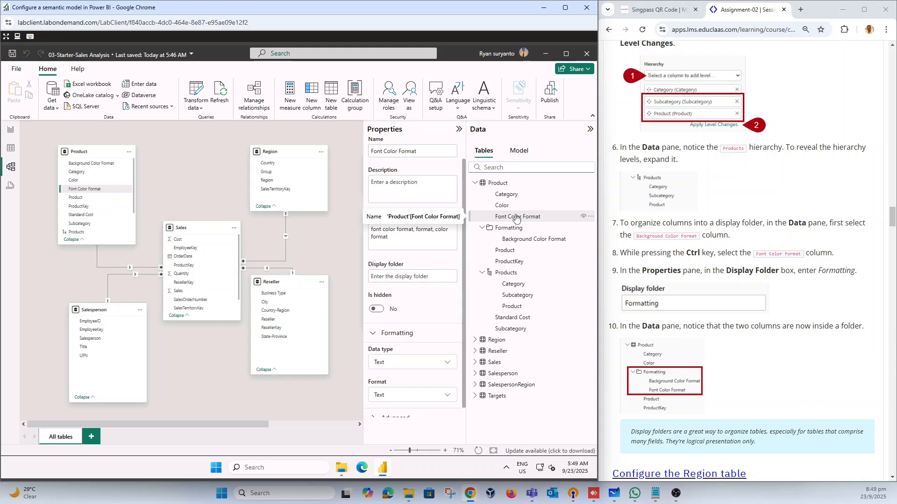
pyautogui.click(413, 277)
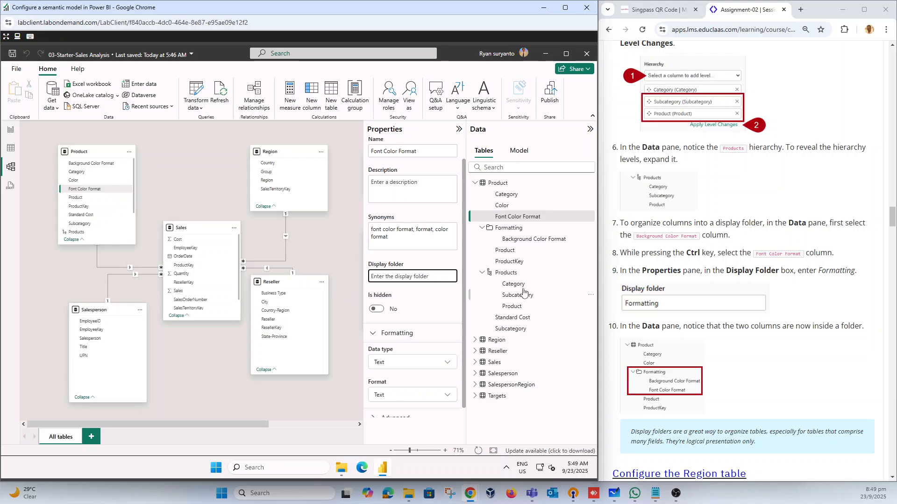
pyautogui.write('Fo')
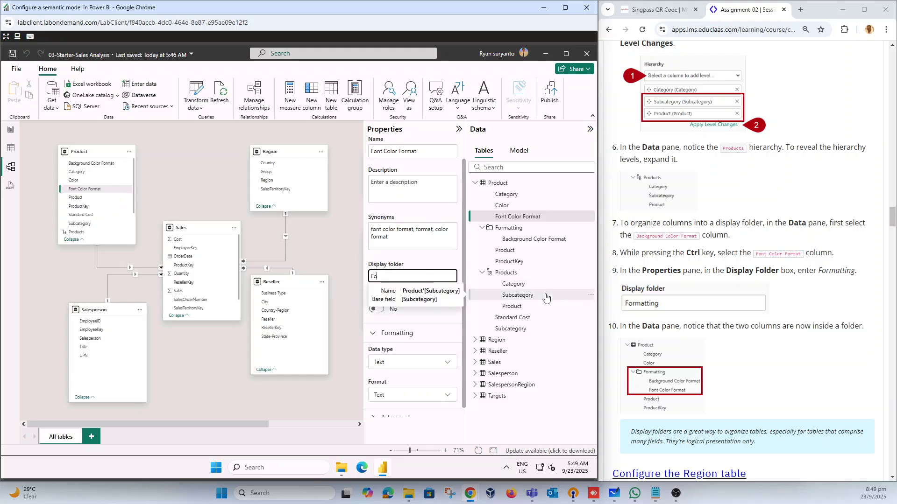
pyautogui.write('rmatting')
pyautogui.press('Return')
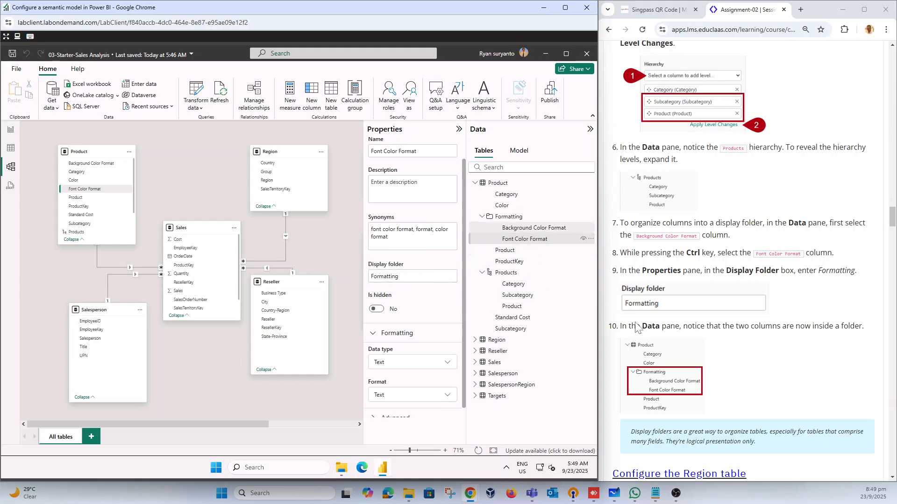
pyautogui.hotkey('ctrl', '1')
pyautogui.click(556, 297)
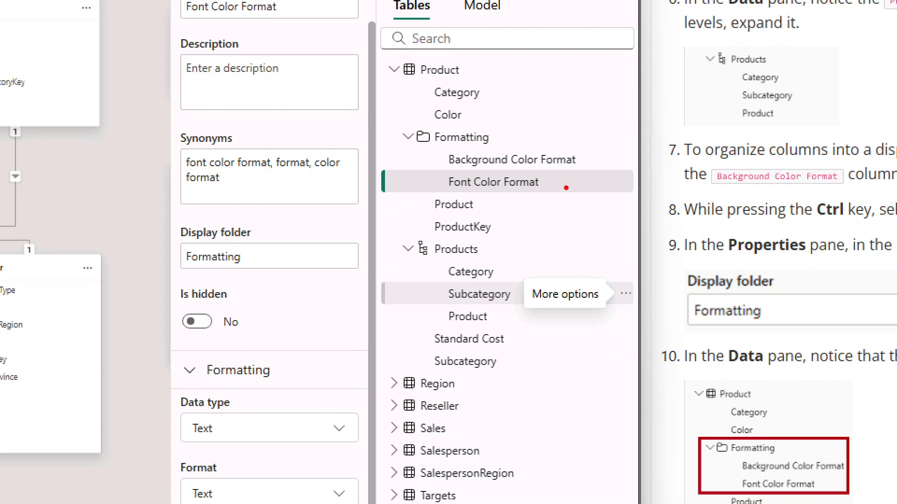
pyautogui.moveTo(603, 126)
pyautogui.mouseDown()
pyautogui.moveTo(591, 121)
pyautogui.moveTo(359, 185)
pyautogui.moveTo(590, 177)
pyautogui.moveTo(571, 131)
pyautogui.mouseUp()
pyautogui.click(768, 311)
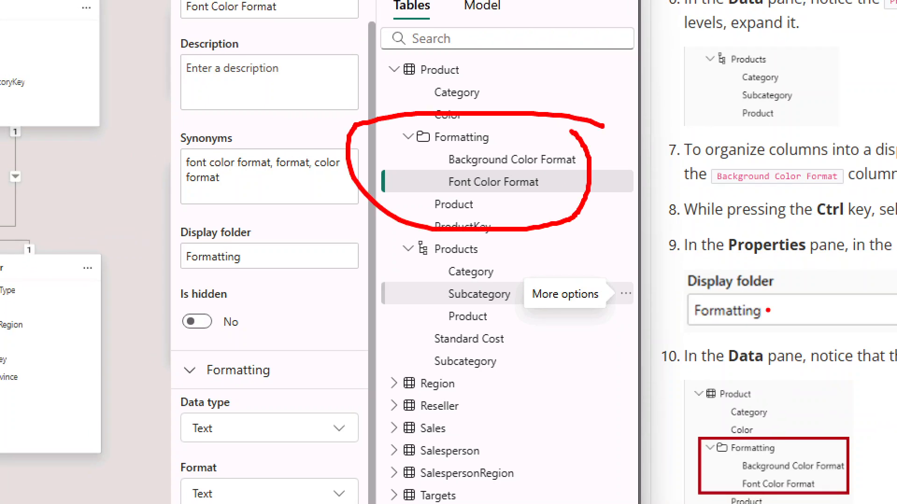
pyautogui.moveTo(788, 446)
pyautogui.mouseDown()
pyautogui.moveTo(464, 264)
pyautogui.moveTo(435, 262)
pyautogui.moveTo(427, 281)
pyautogui.mouseUp()
pyautogui.moveTo(447, 243); pyautogui.dragTo(481, 243)
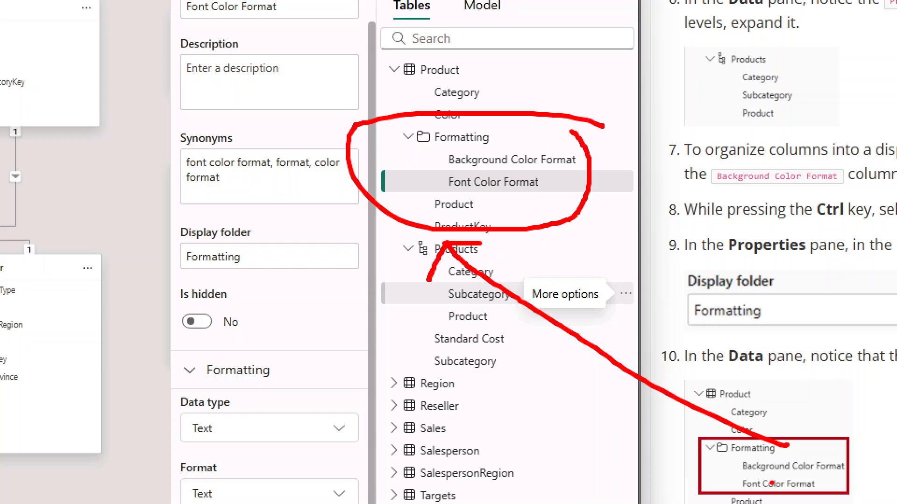
# - Look through the remaining lab instructions, from configuring the Region table to creating a many-to-many relationship, and return to the display folder instructions
pyautogui.scroll(-3, 690, 351)
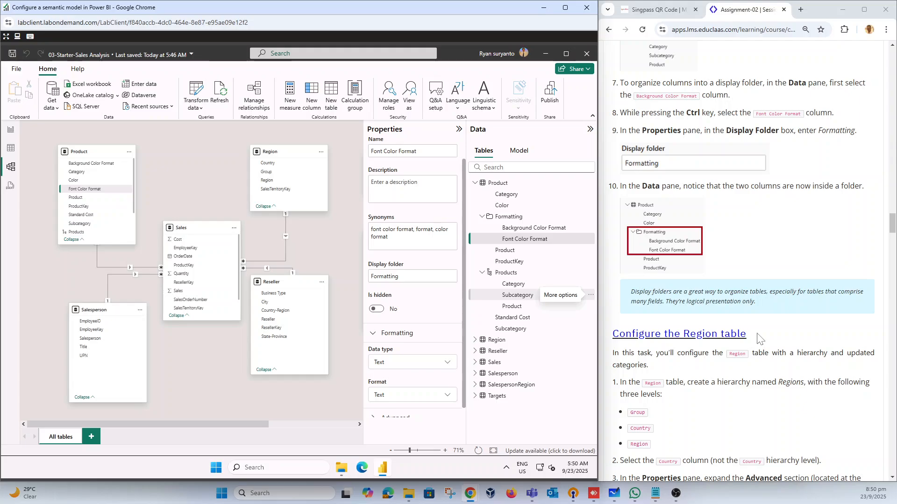
pyautogui.scroll(-4, 757, 338)
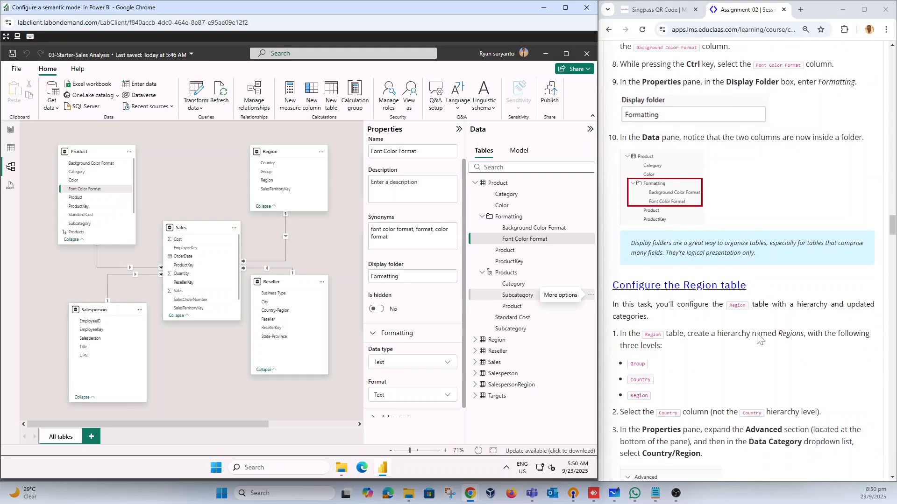
pyautogui.scroll(-20, 758, 338)
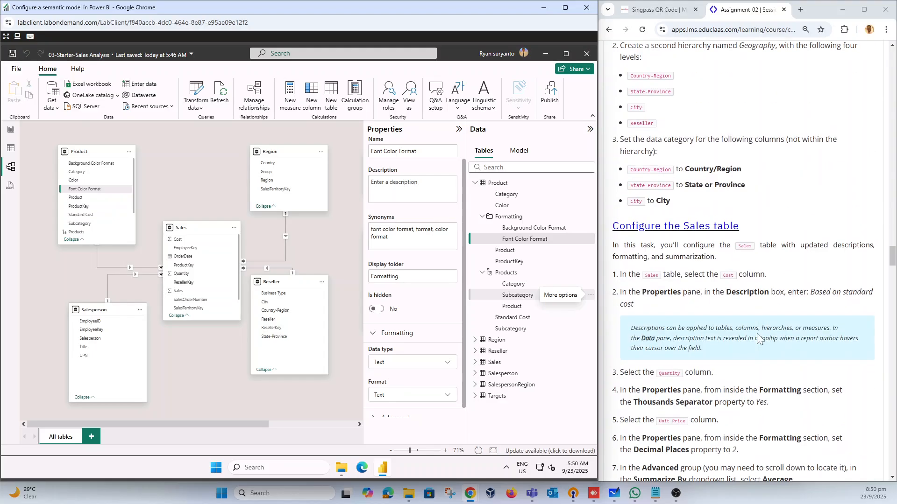
pyautogui.scroll(-20, 757, 332)
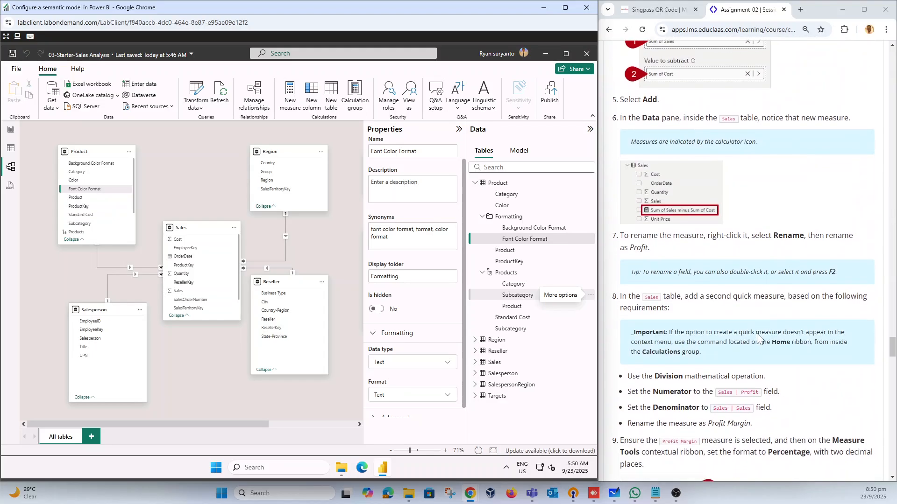
pyautogui.scroll(-20, 758, 340)
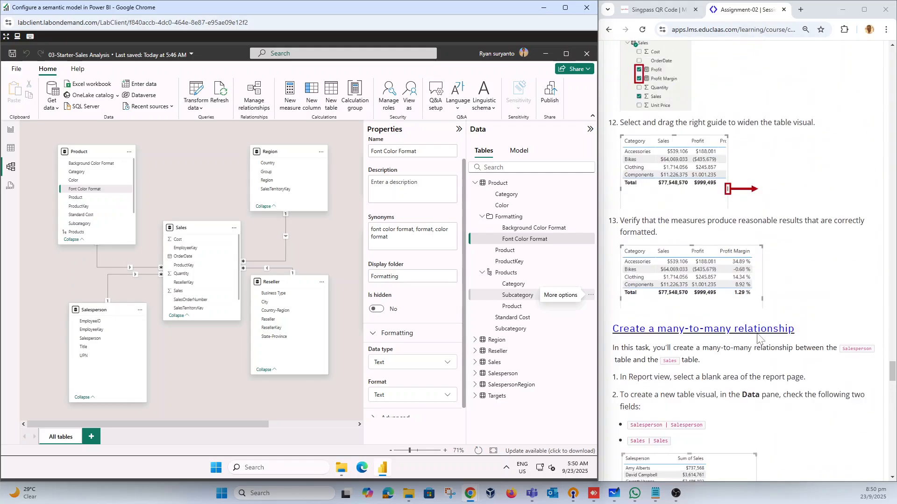
pyautogui.scroll(20, 758, 339)
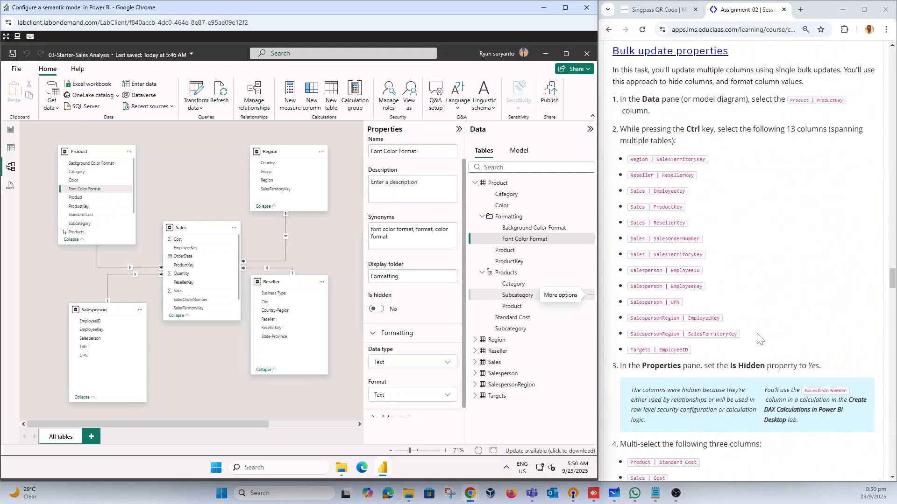
pyautogui.scroll(11, 758, 340)
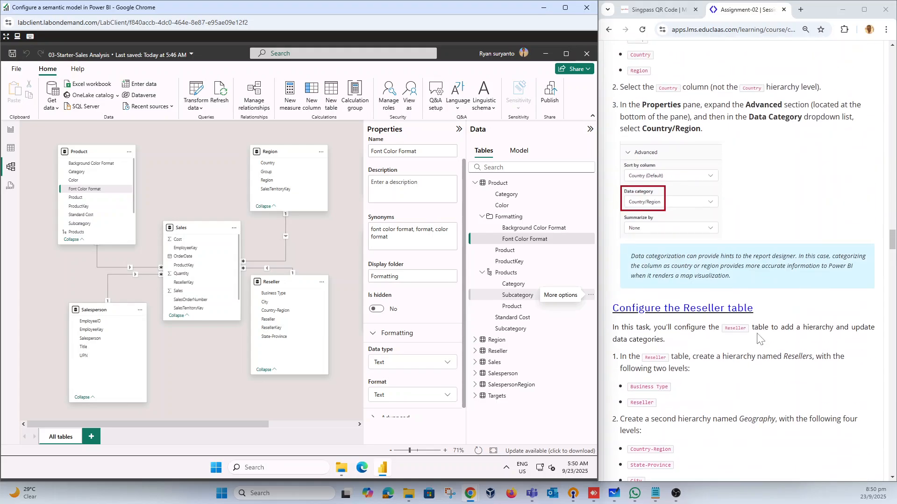
pyautogui.scroll(7, 758, 340)
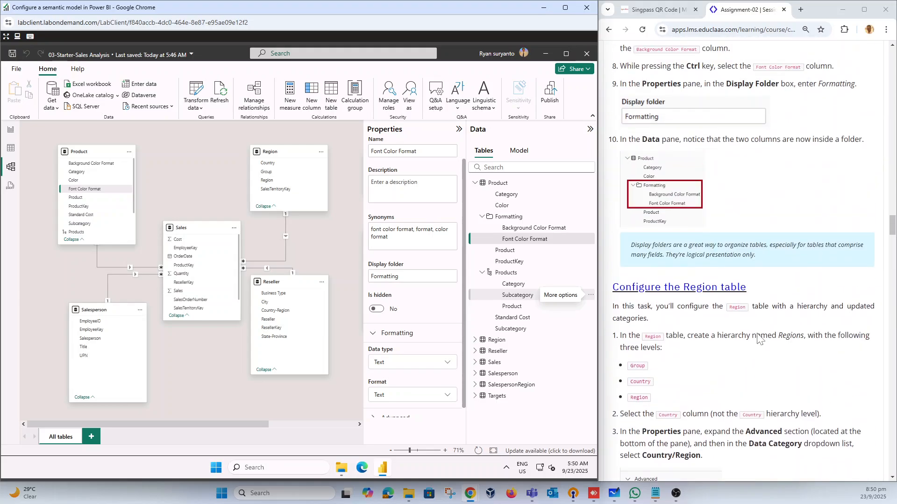
pyautogui.scroll(4, 757, 339)
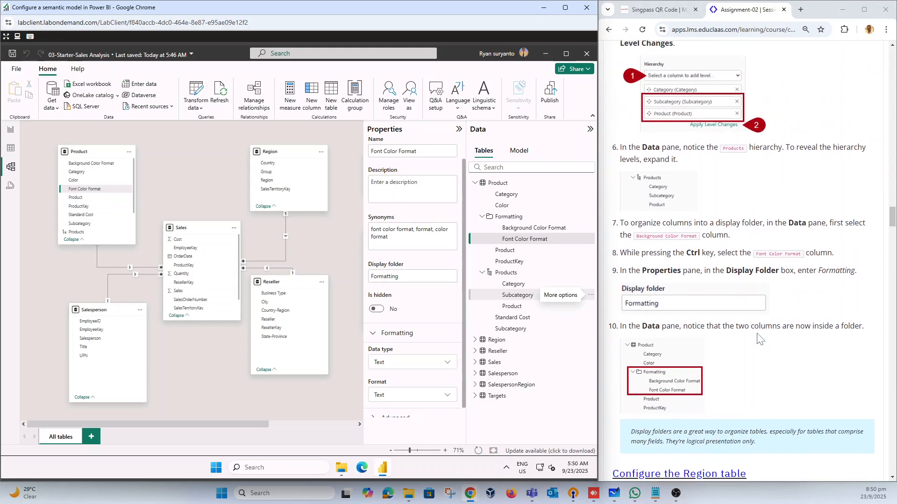